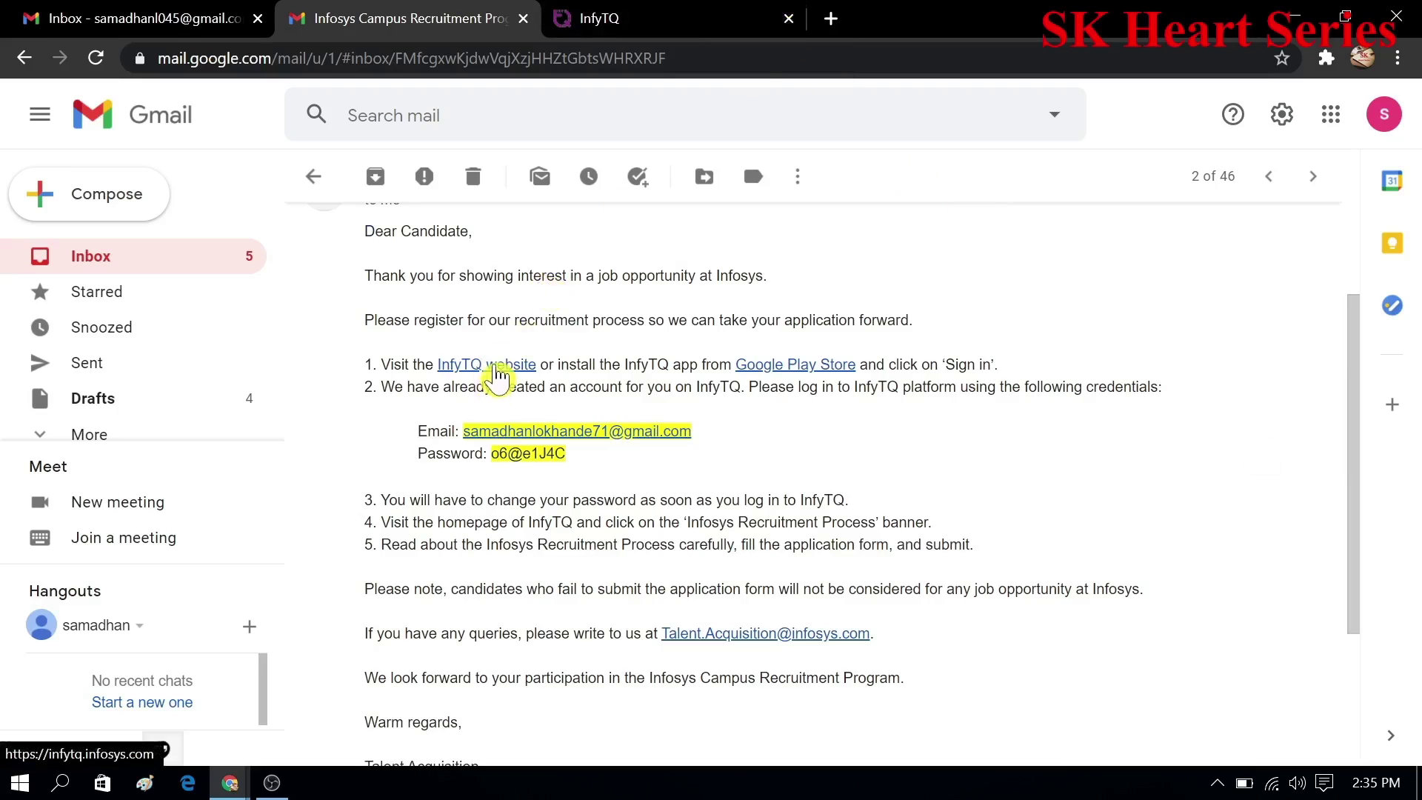
- Log in to InfyTQ with the account e-mail and the password pasted from the e-mail
click(498, 371)
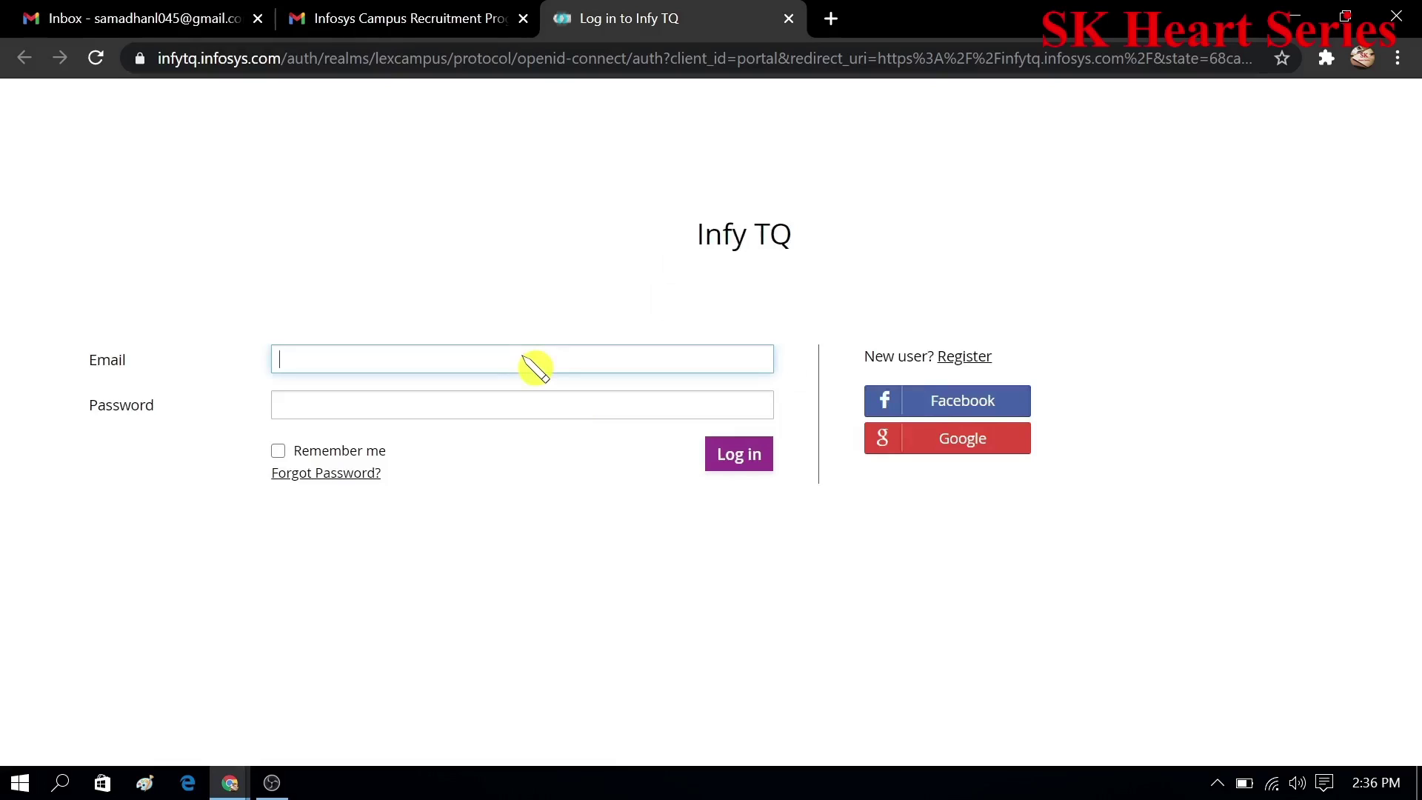
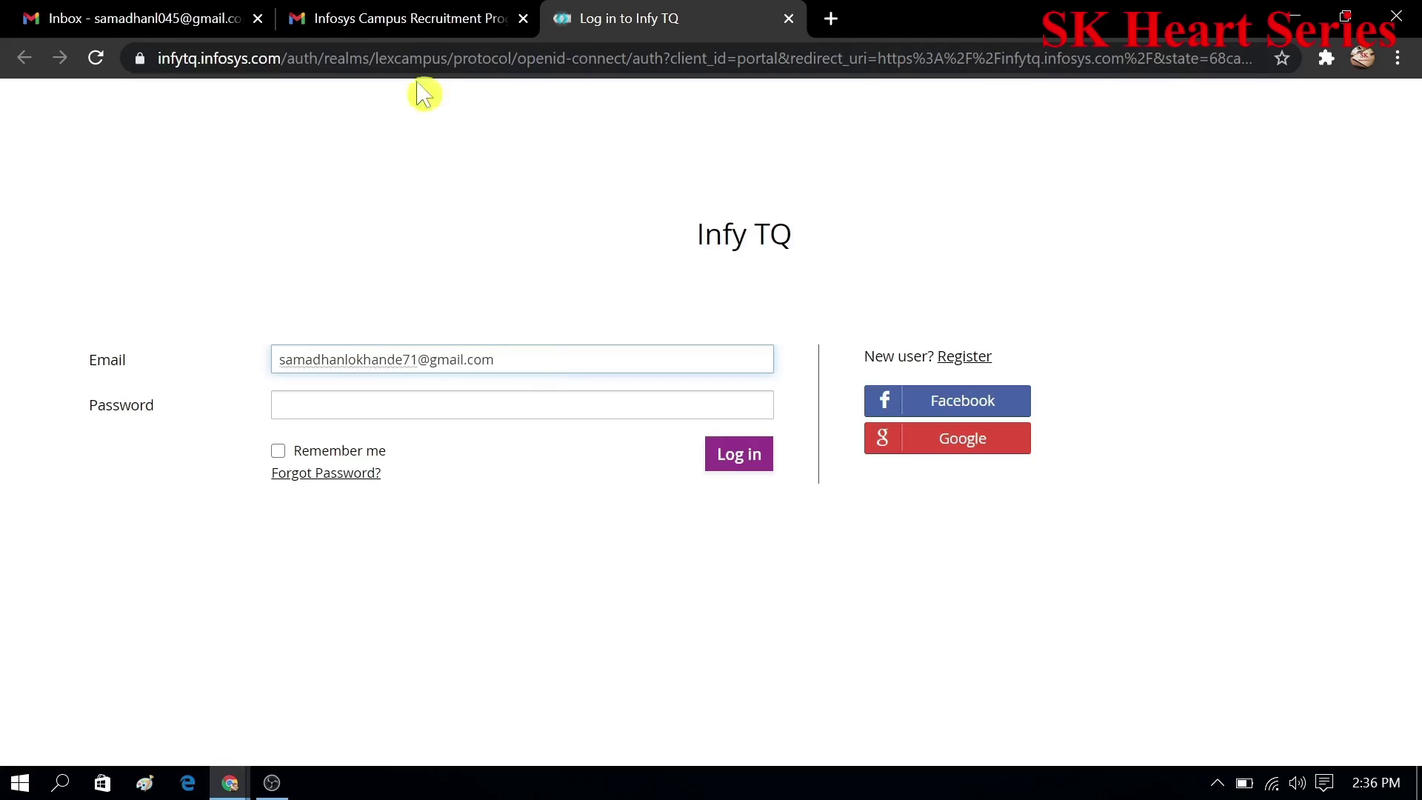
click(433, 30)
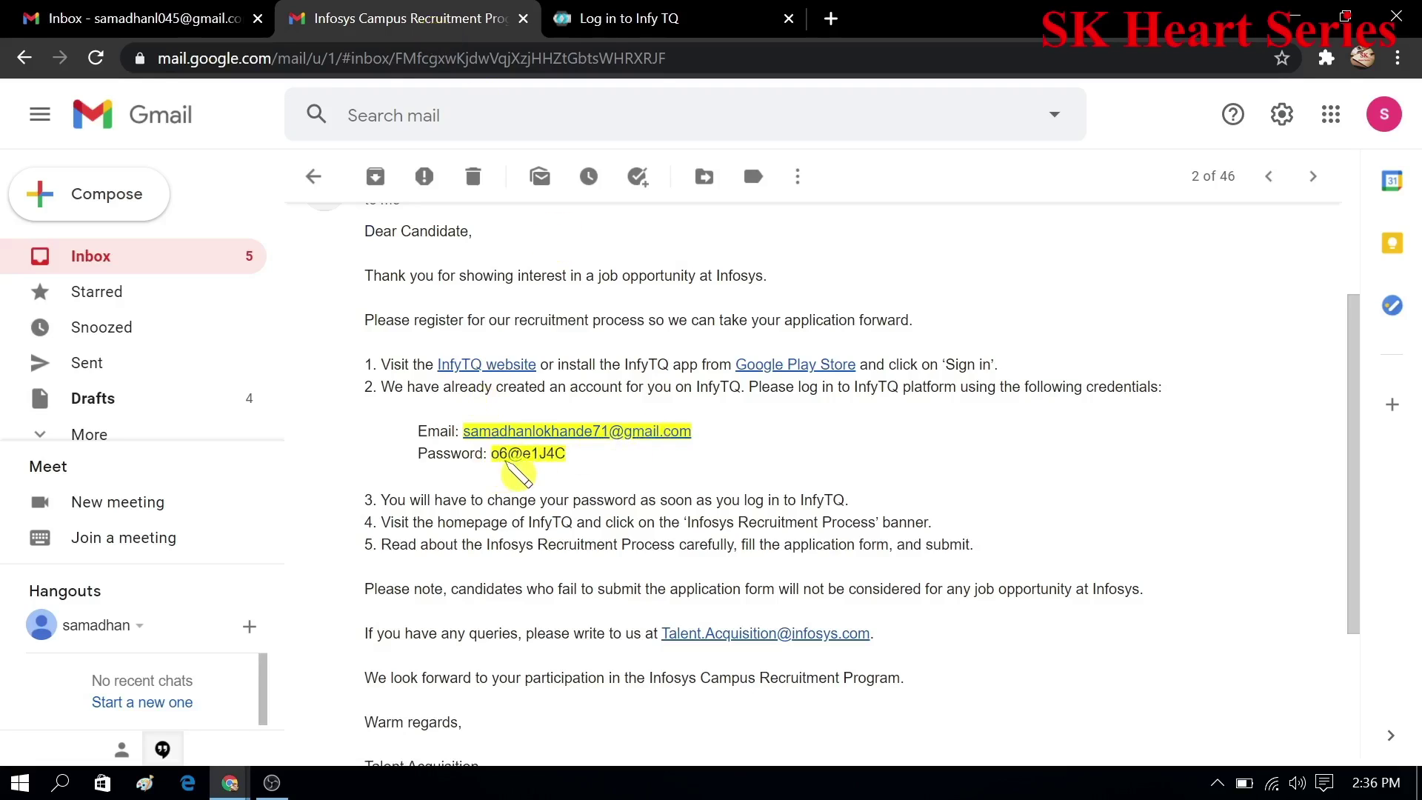
key(ctrl+Tab)
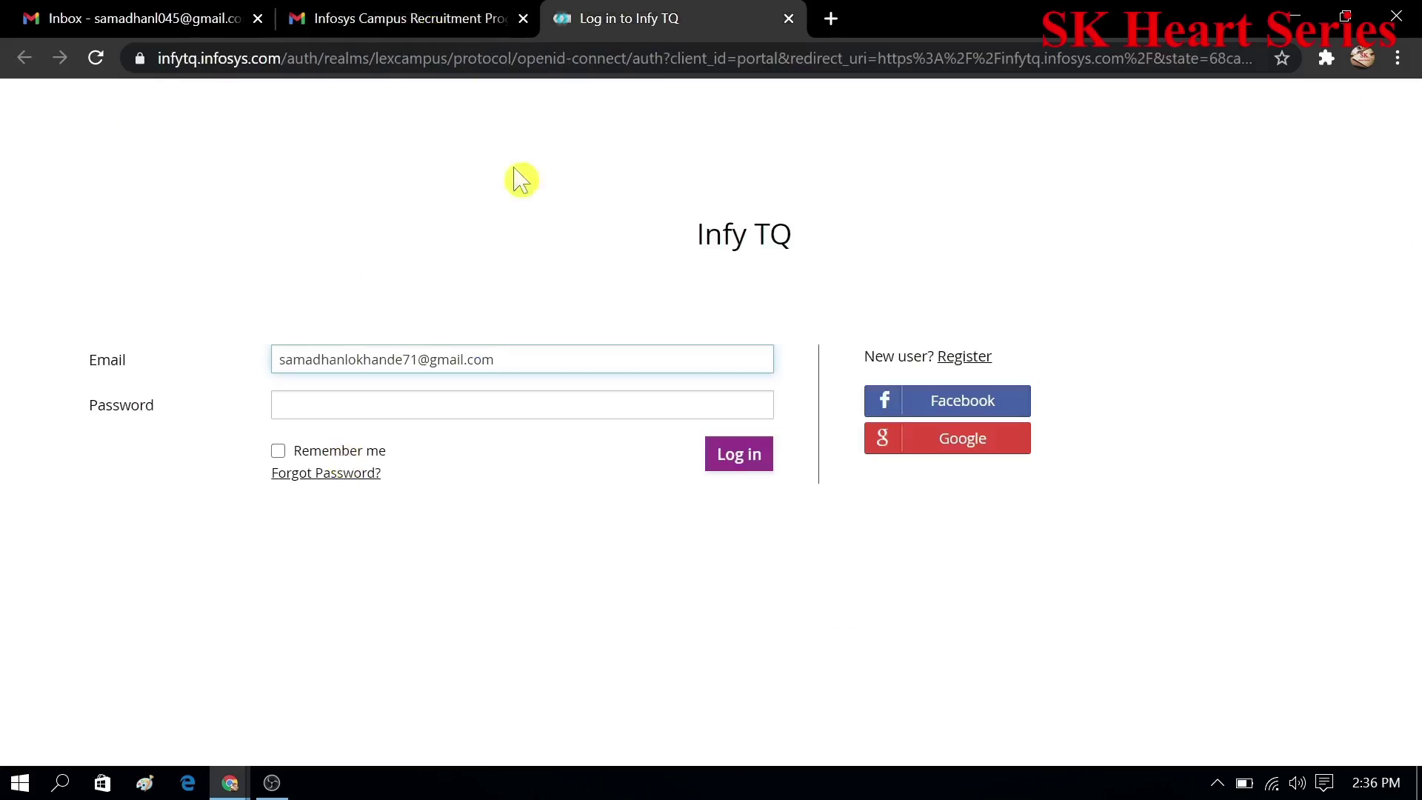
click(379, 409)
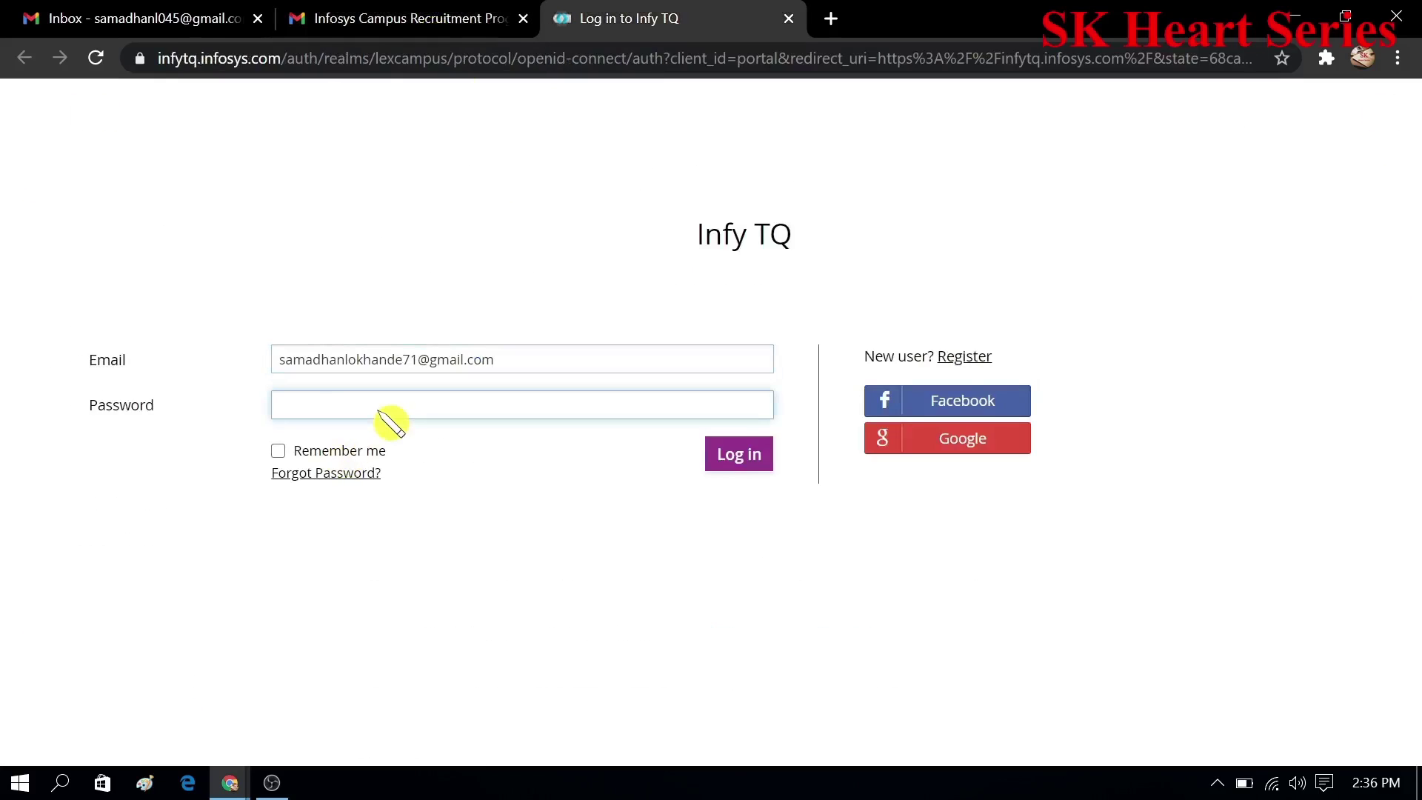
key(ctrl+v)
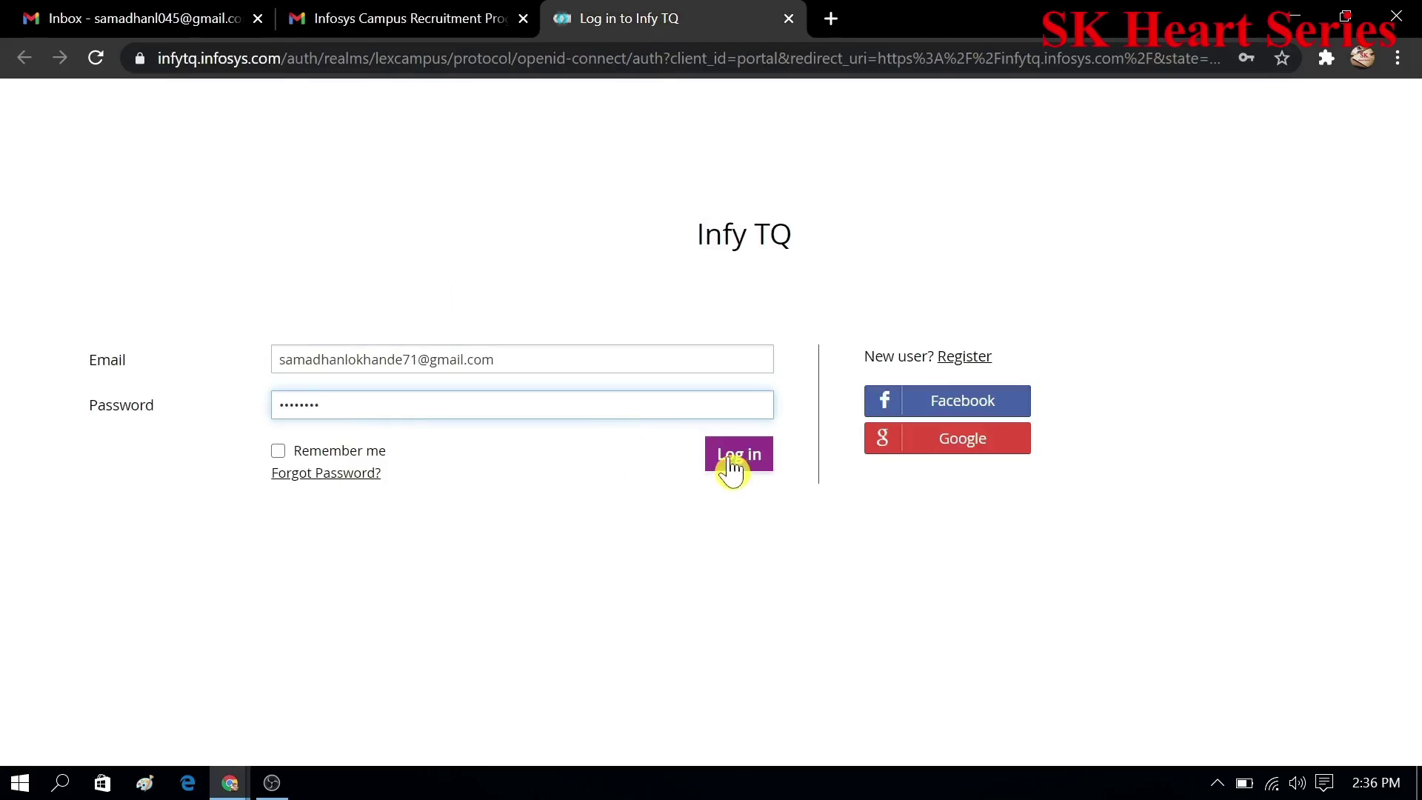
click(733, 467)
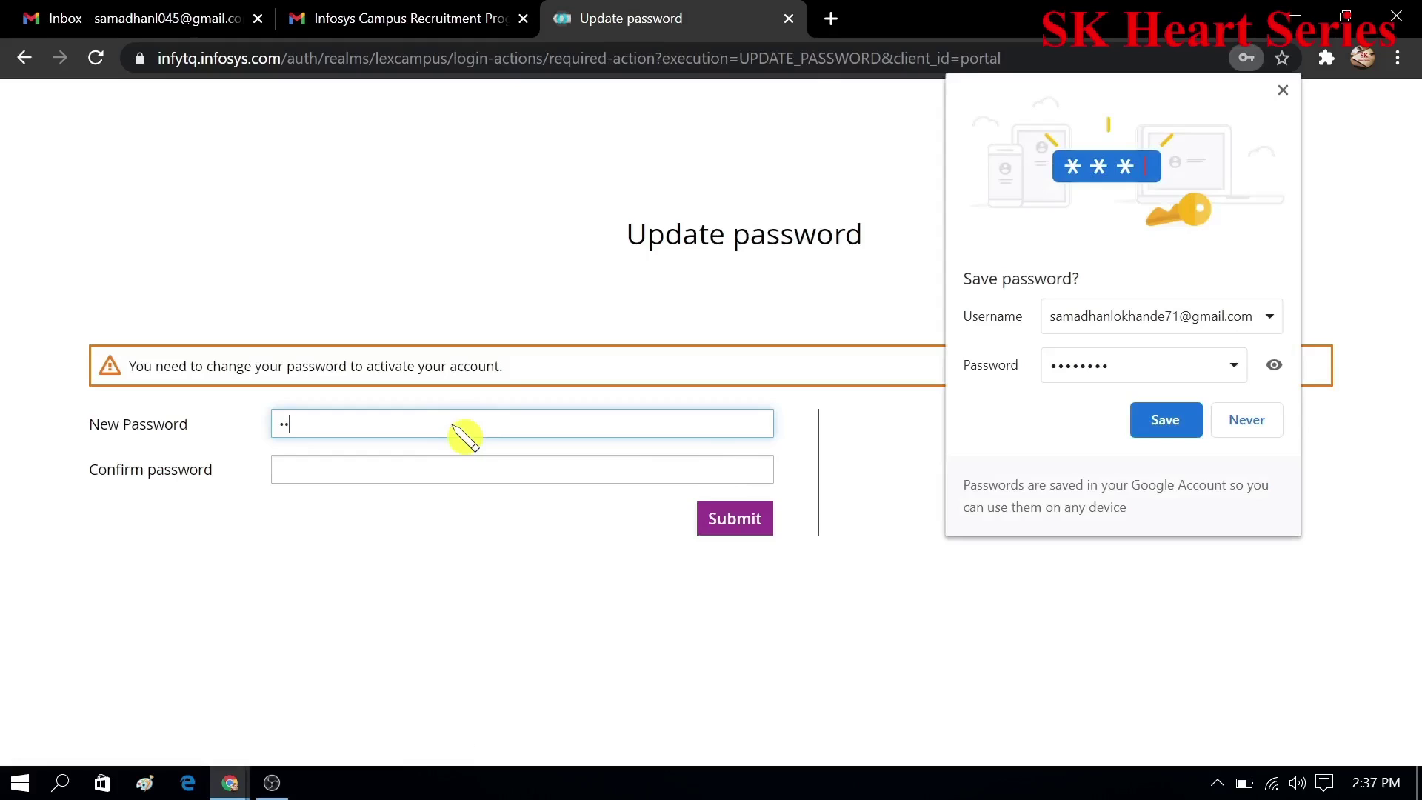
- Enter and confirm a new account password and submit it
key(BackSpace)
key(BackSpace)
click(454, 474)
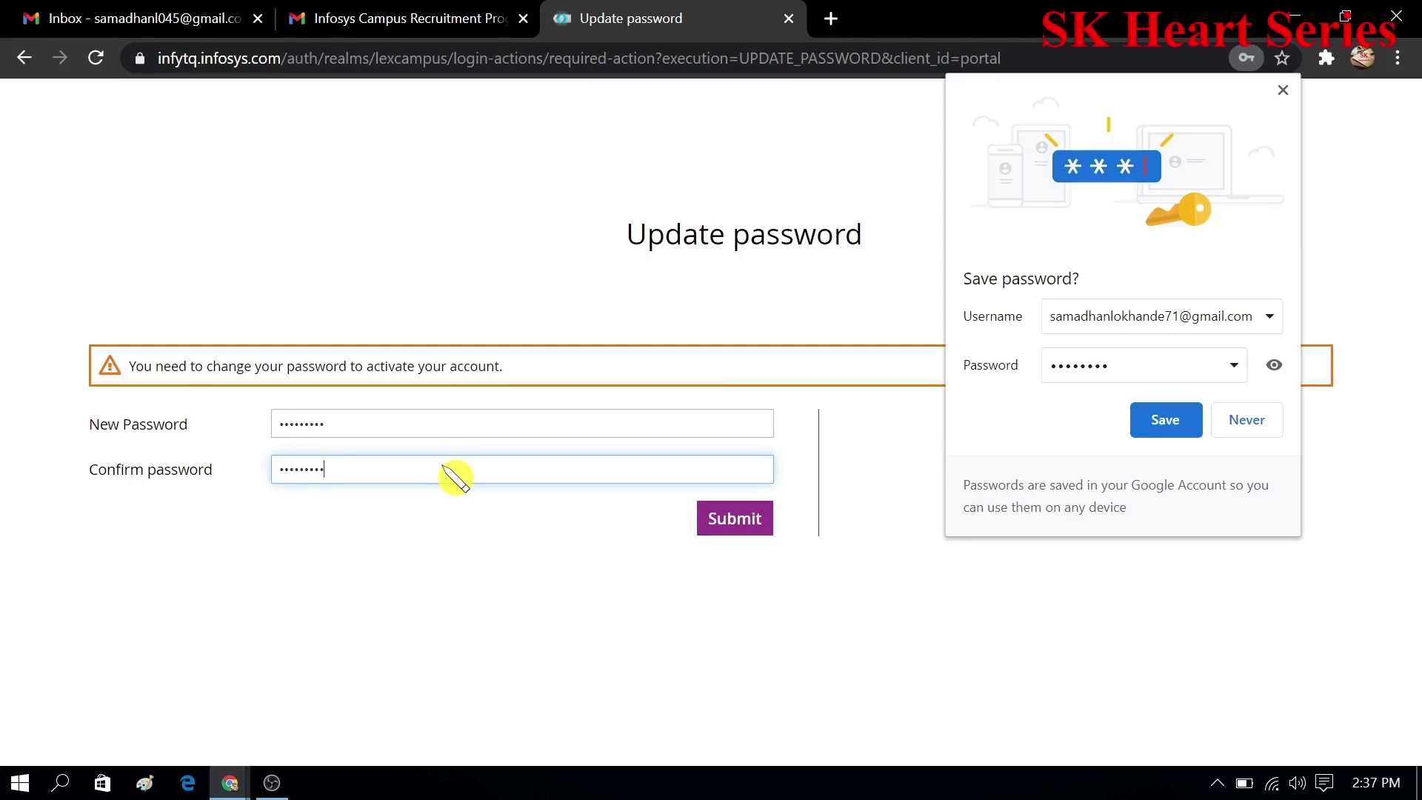
click(732, 520)
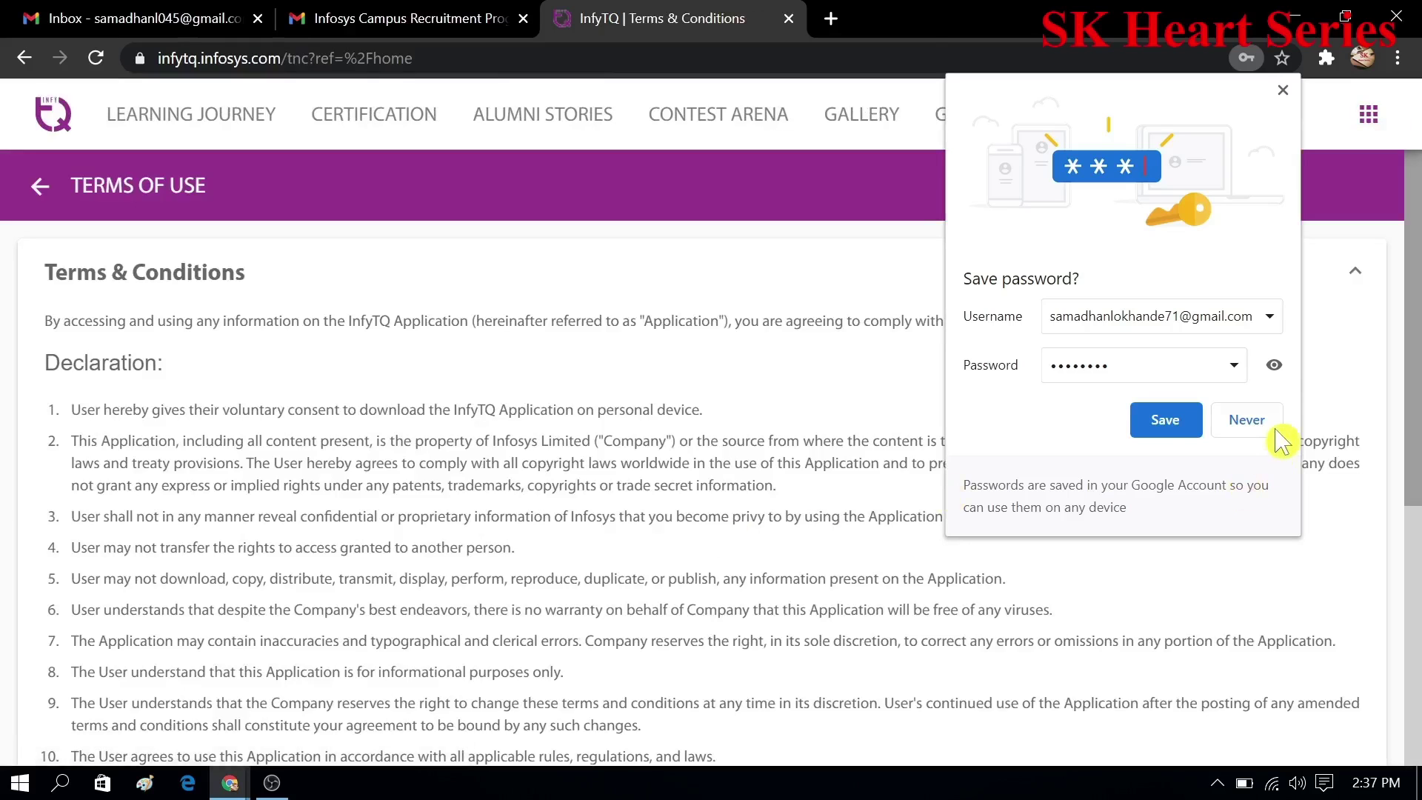
- Decline saving the password in the browser, then read through and accept the terms and privacy notice
click(1274, 426)
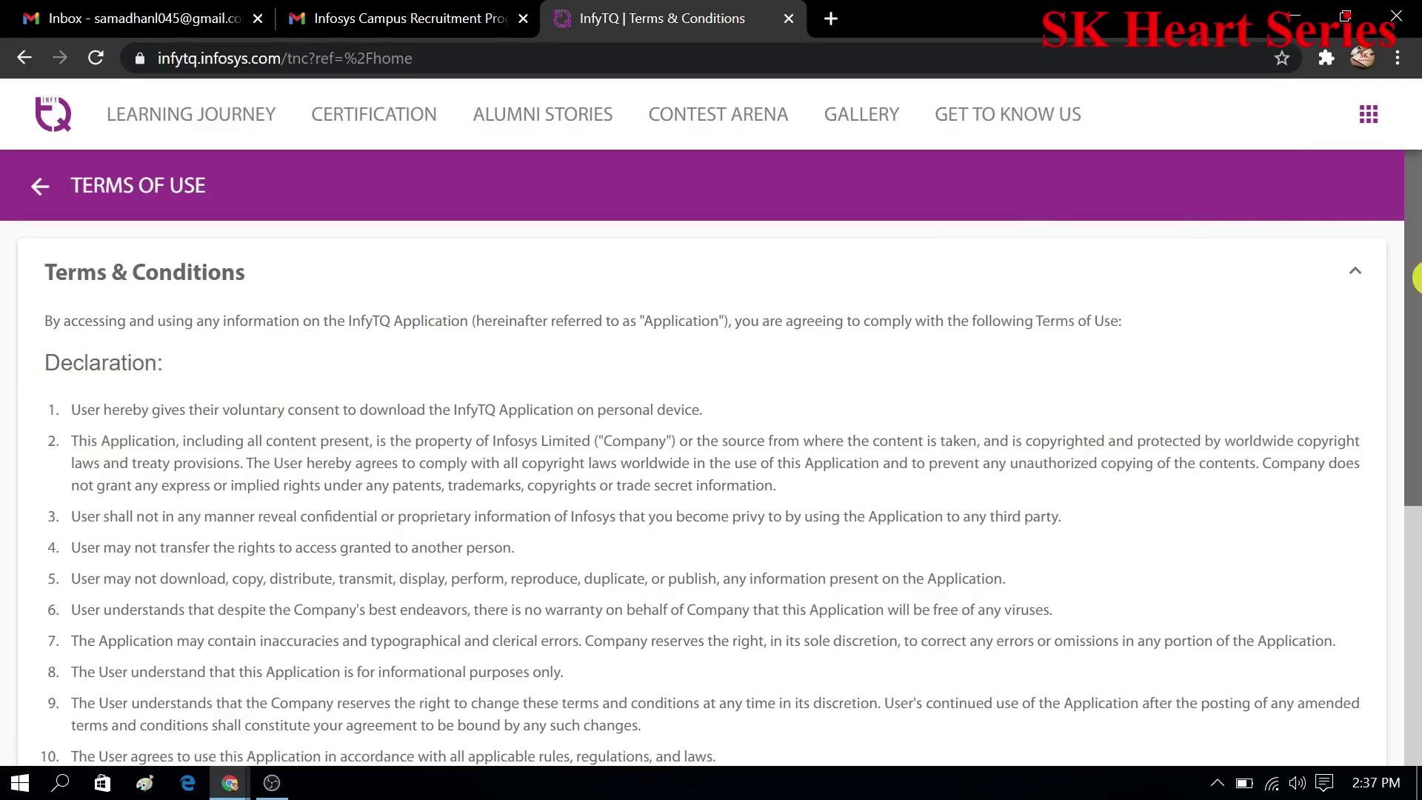
mouse_move(1416, 282)
mouse_down()
mouse_move(1415, 526)
mouse_move(1400, 474)
mouse_move(1404, 262)
mouse_up()
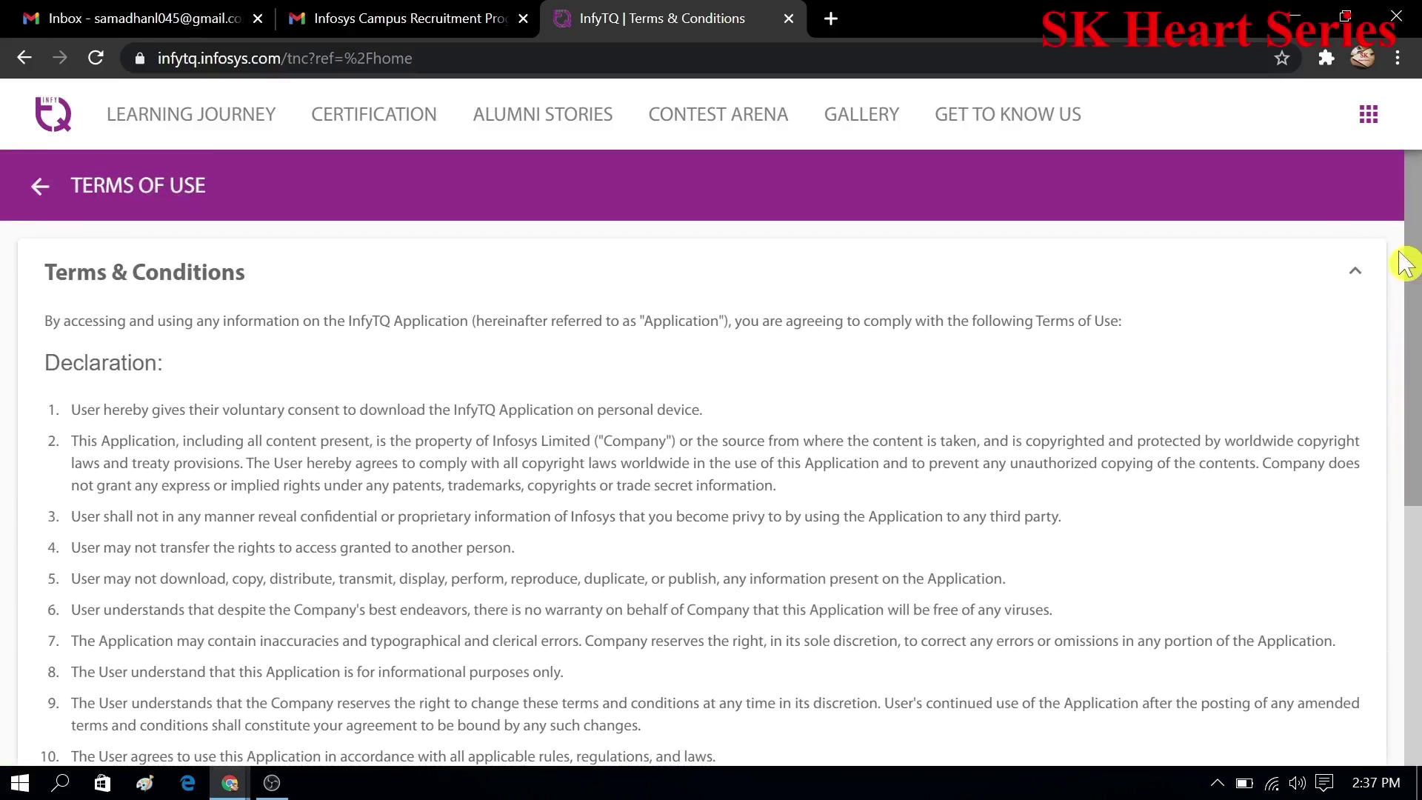
drag(1405, 263, 1326, 634)
scroll(1326, 635, up, 10)
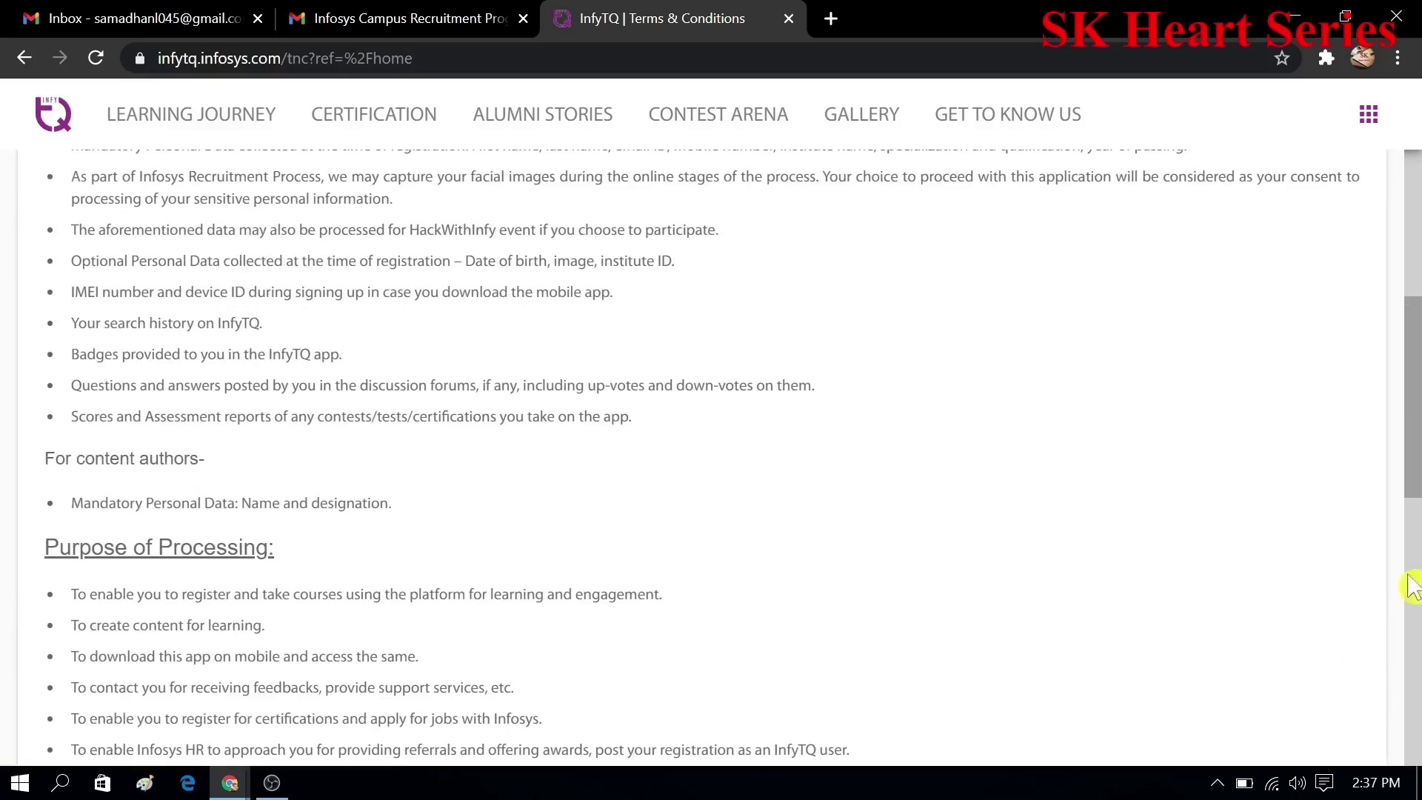
scroll(1416, 559, down, 6)
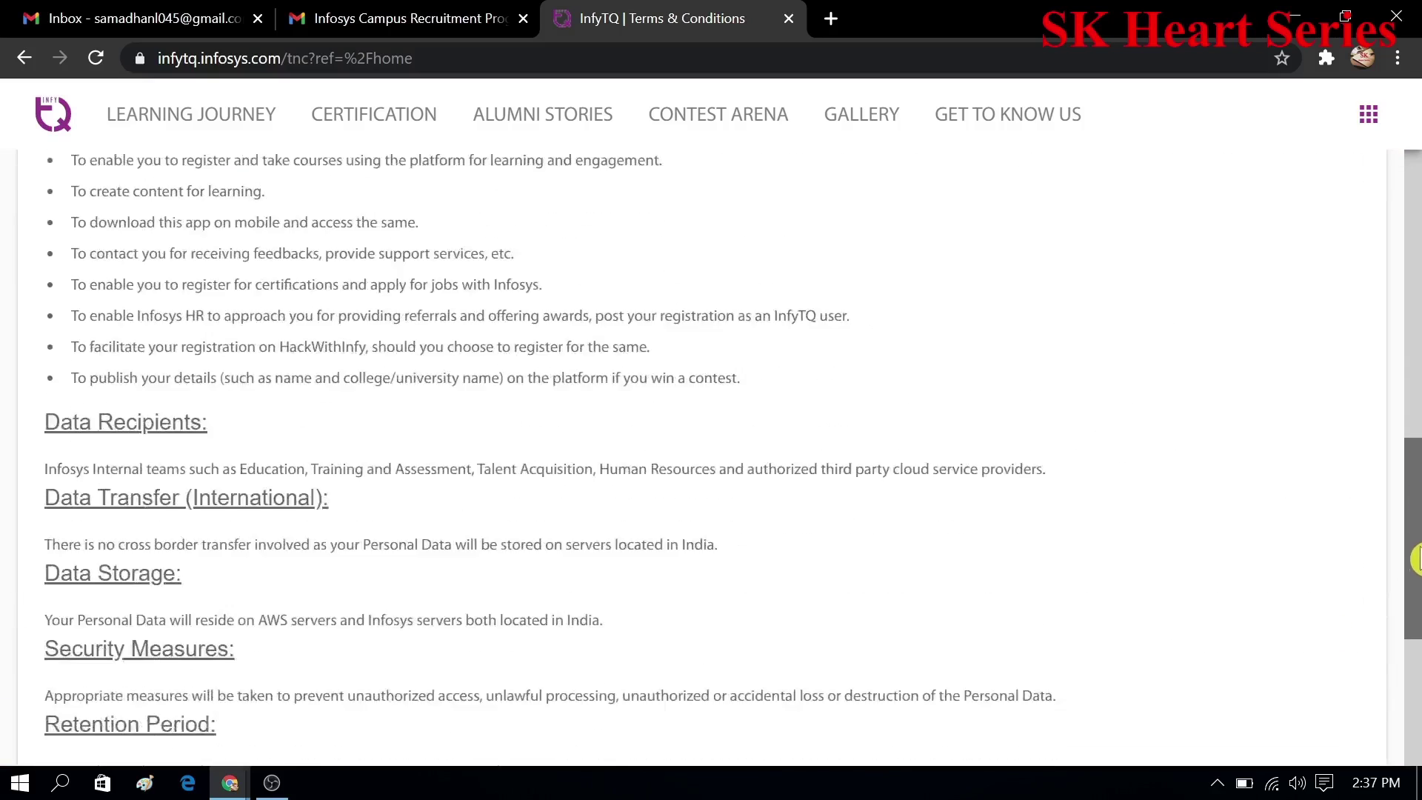
drag(1416, 567, 1416, 674)
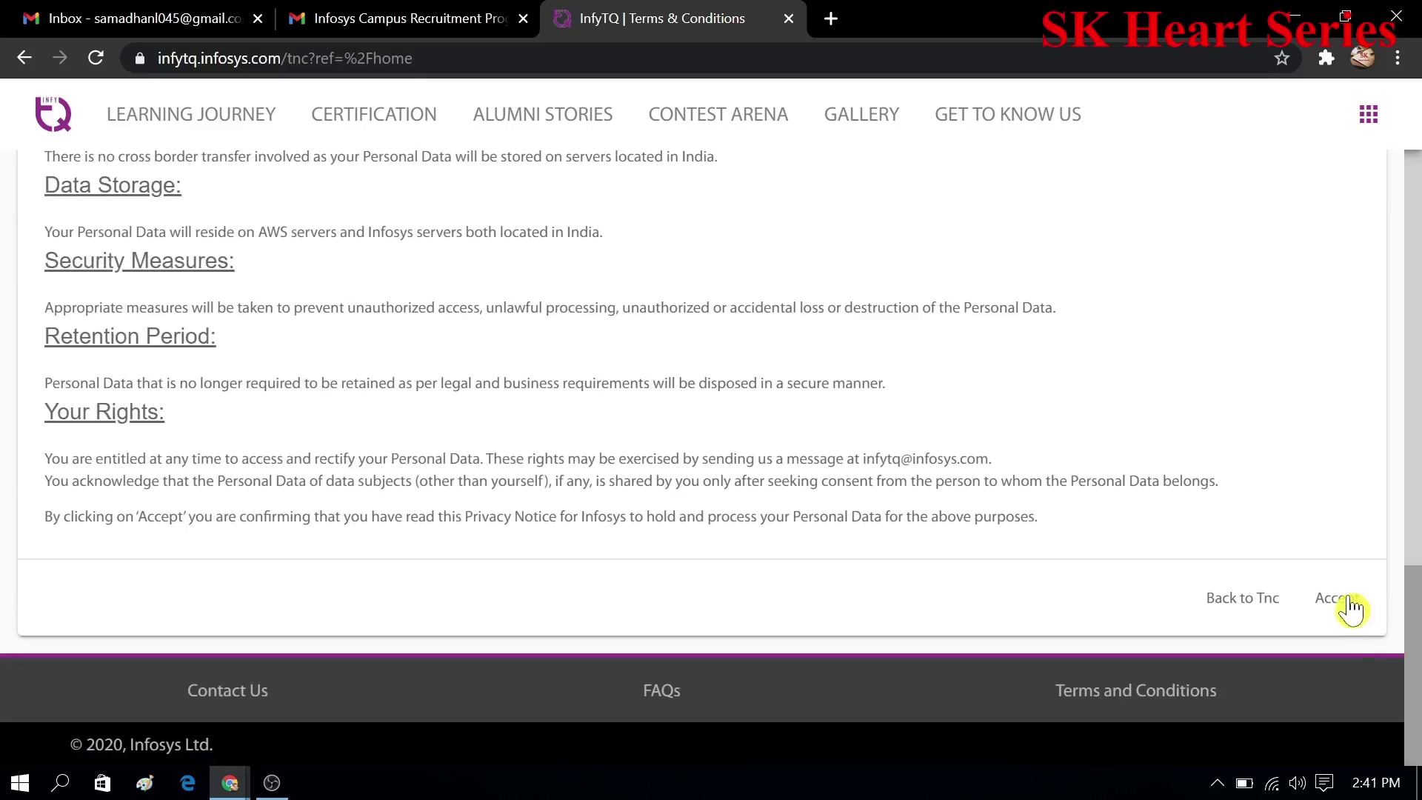
click(1348, 604)
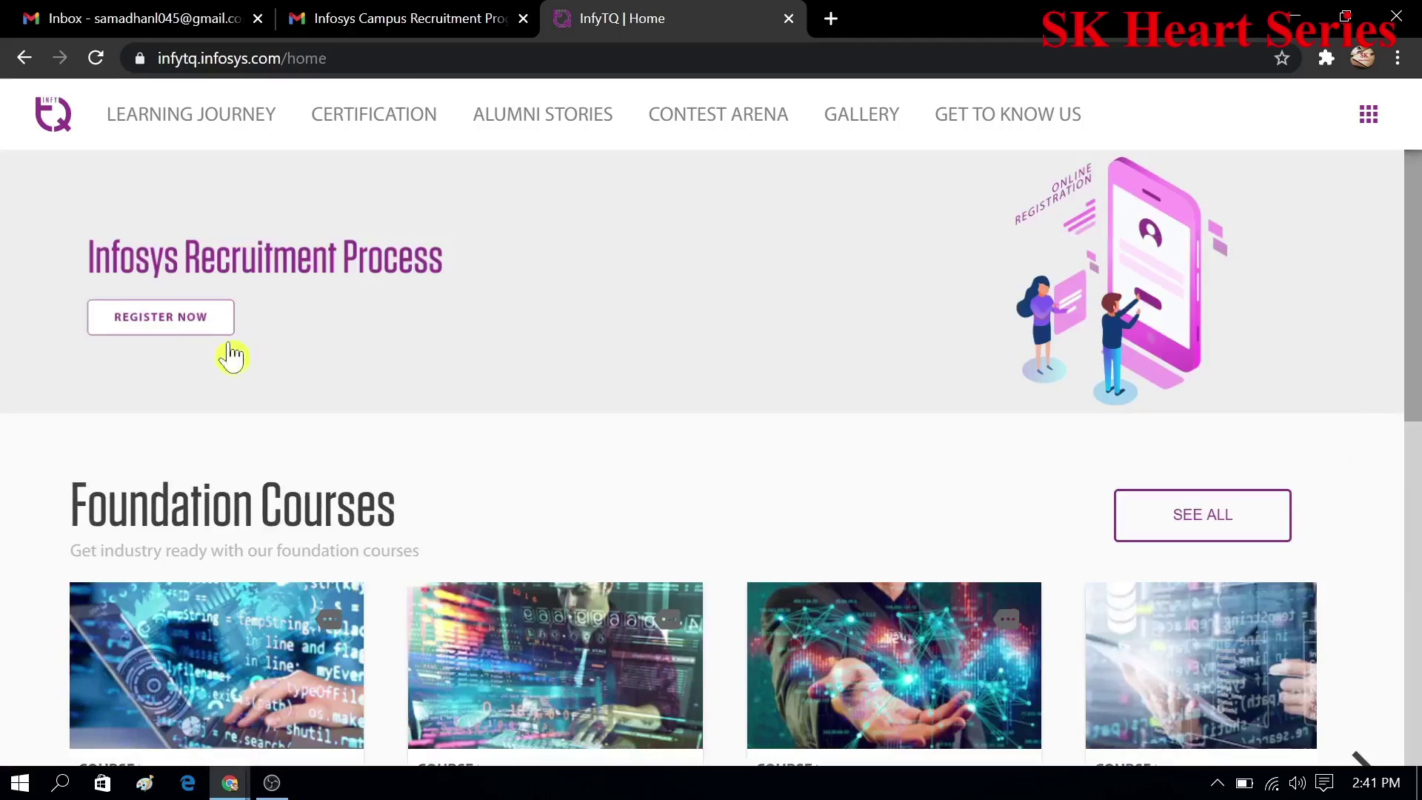
- Register for the Infosys Recruitment Process and open its application form
click(199, 330)
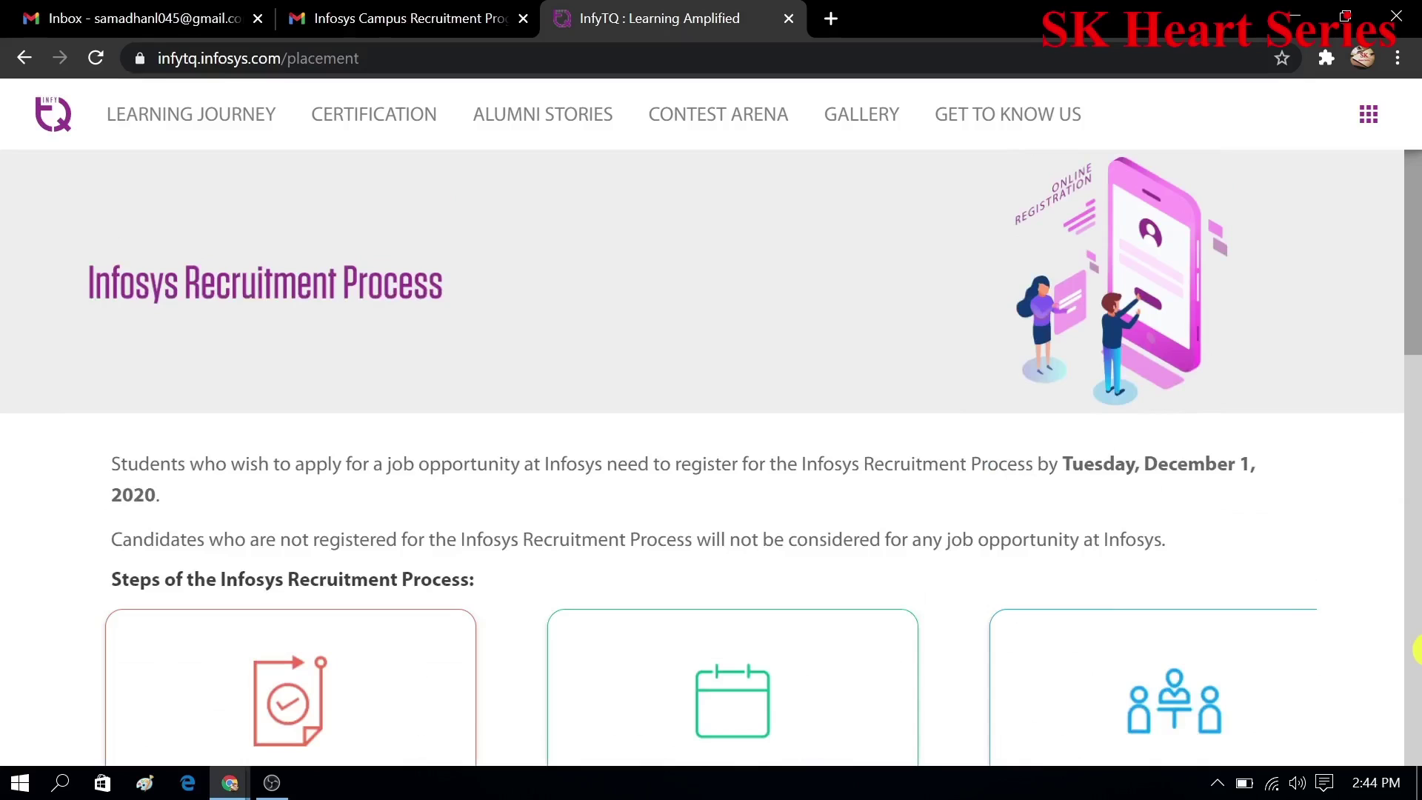
scroll(1416, 649, down, 15)
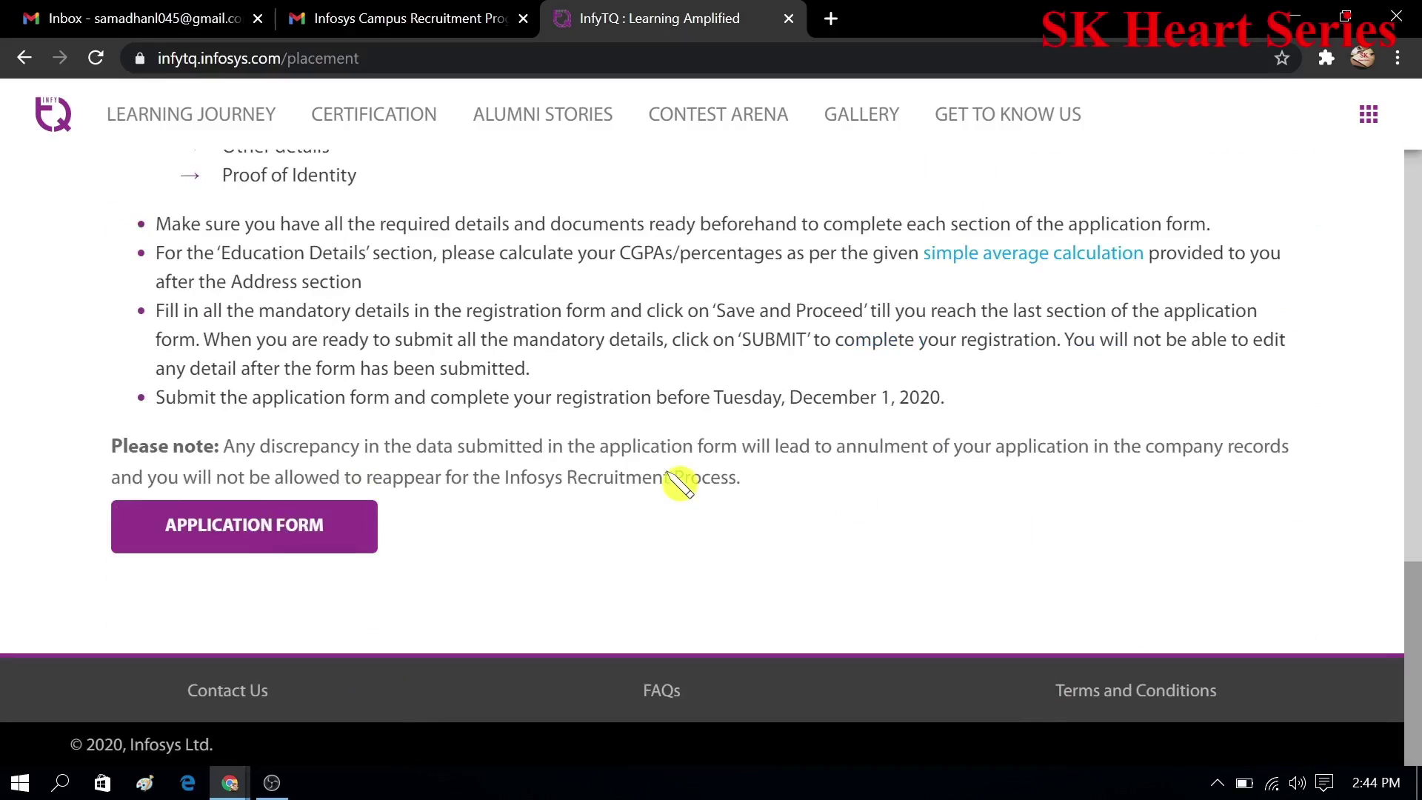
click(252, 525)
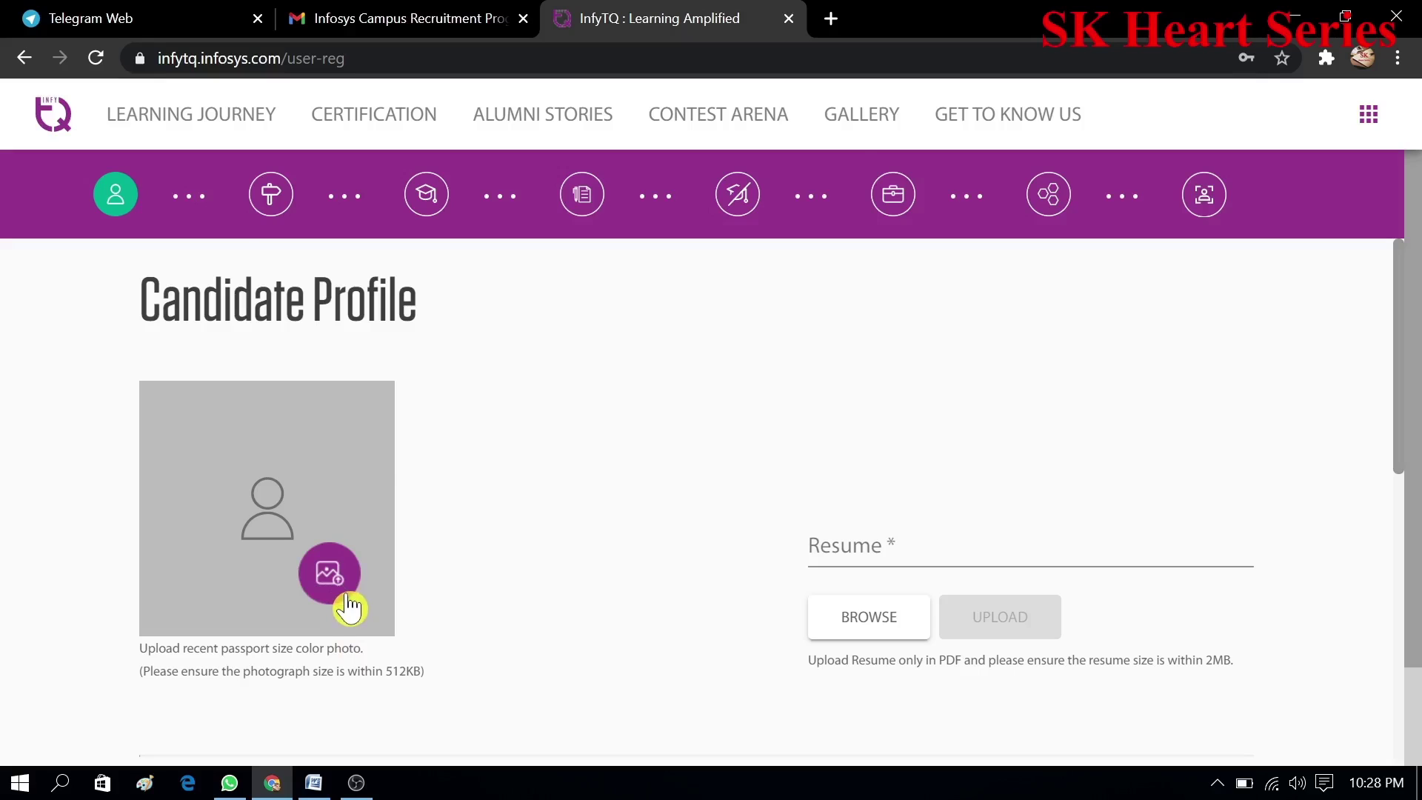
- Set the 'bir' photo as the candidate's profile photo
click(330, 574)
click(766, 177)
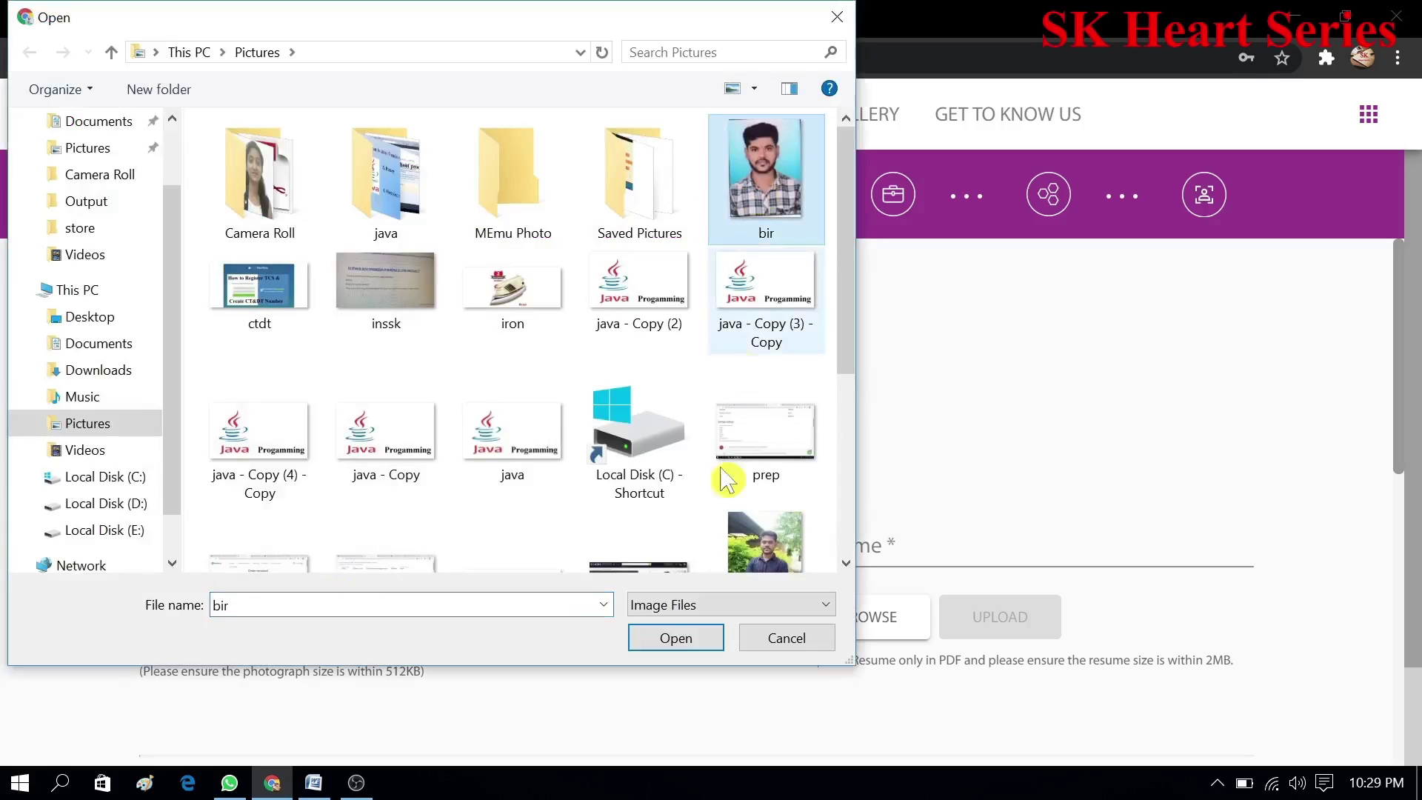
click(669, 640)
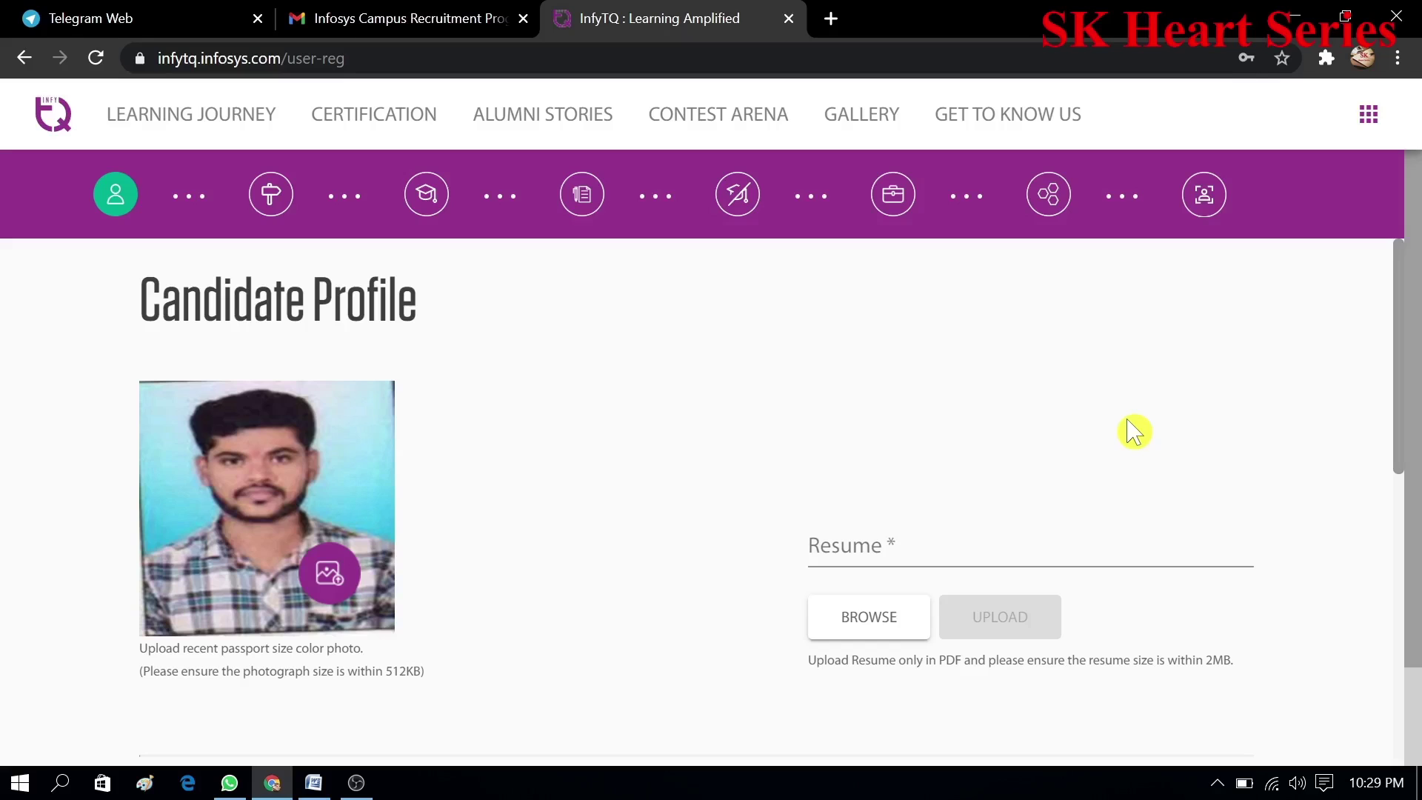
- Upload samadhanresume.pdf from the Desktop folder as the resume
scroll(1407, 368, down, 2)
click(907, 437)
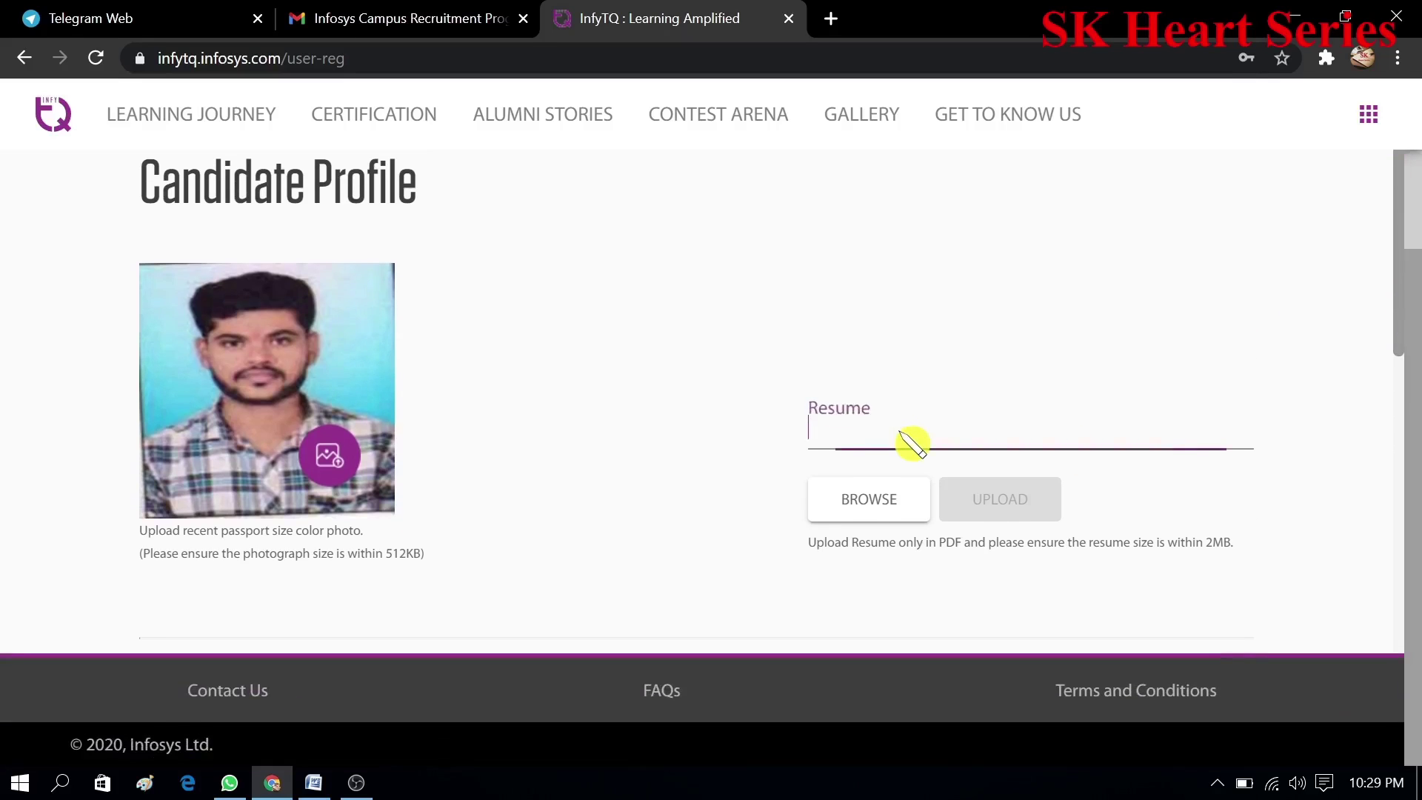
click(891, 501)
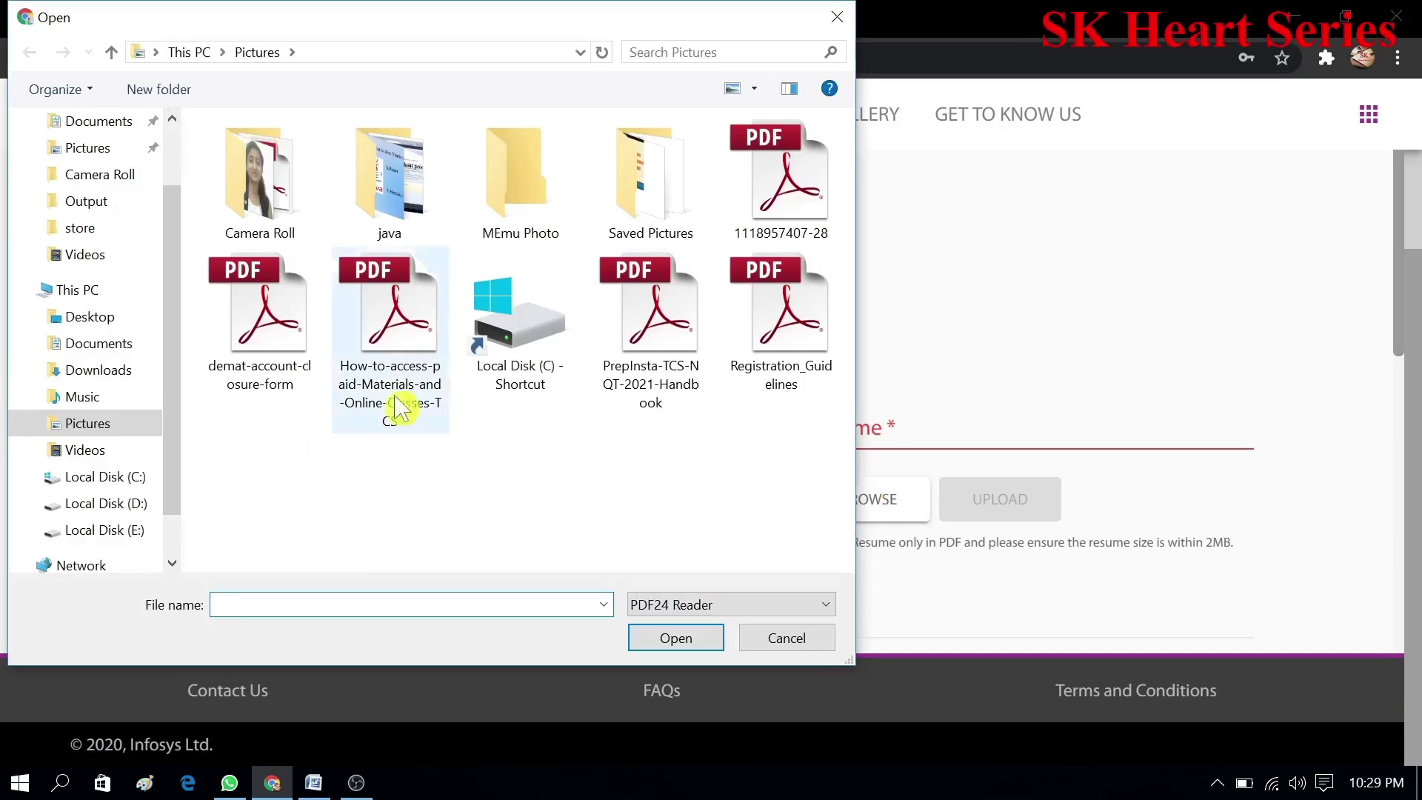
click(117, 316)
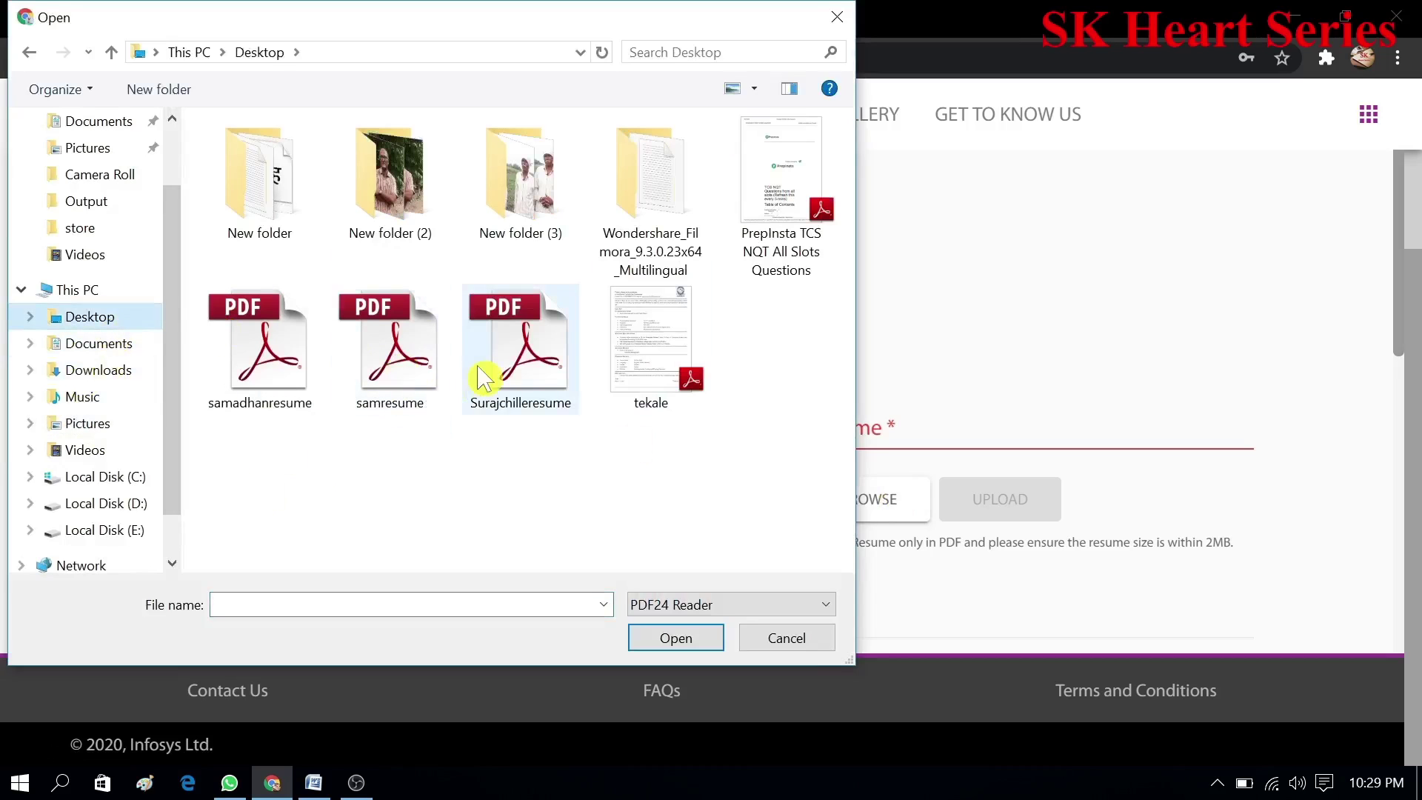
click(308, 380)
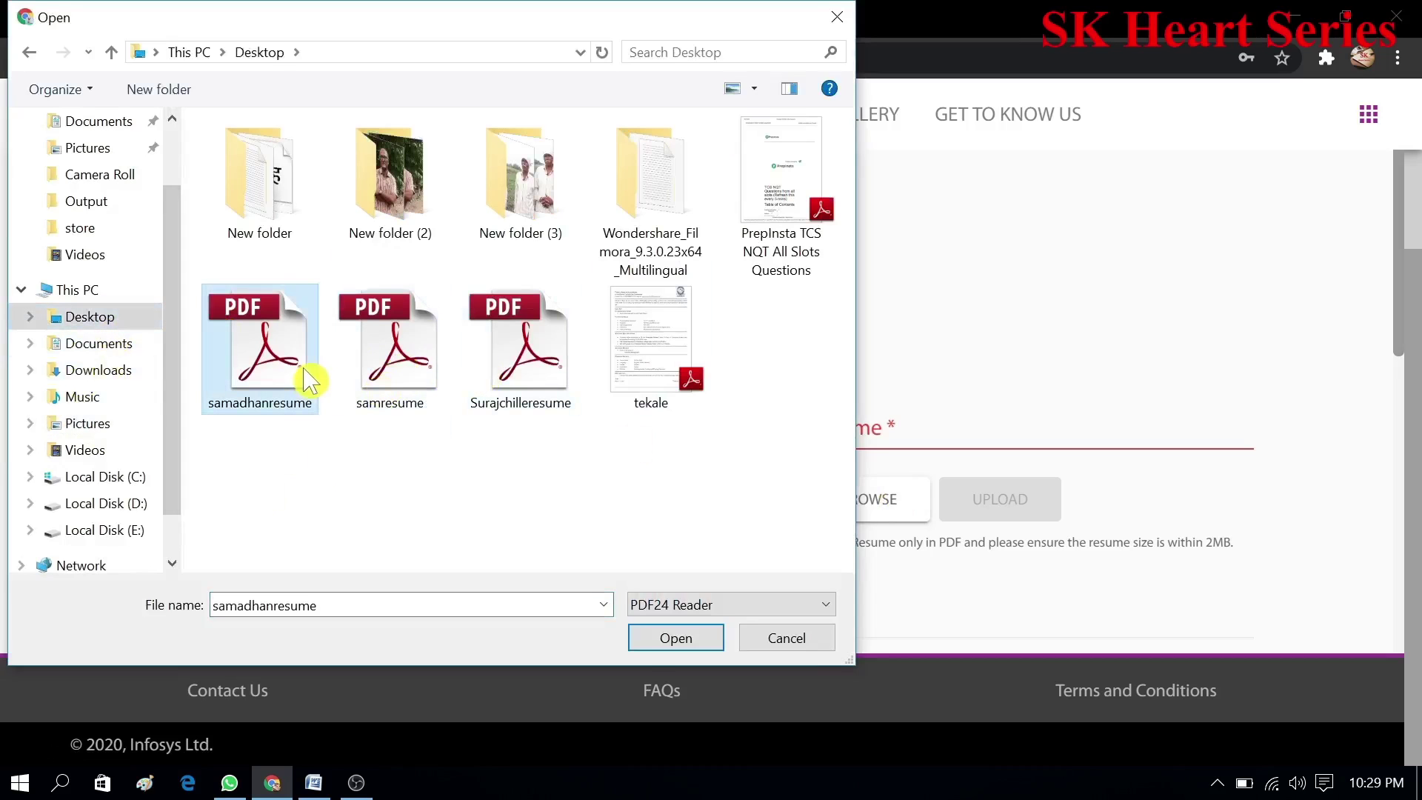
click(662, 645)
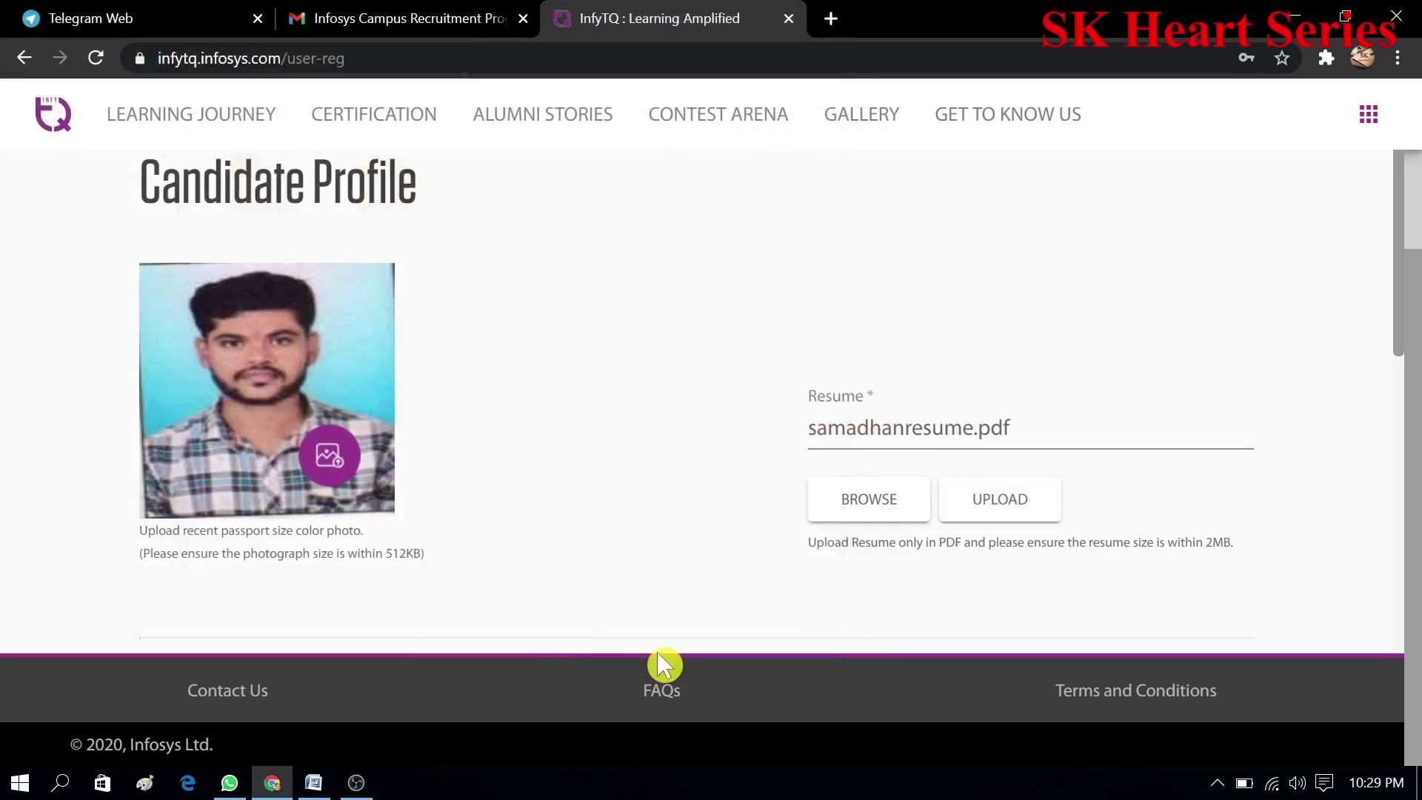
click(1006, 500)
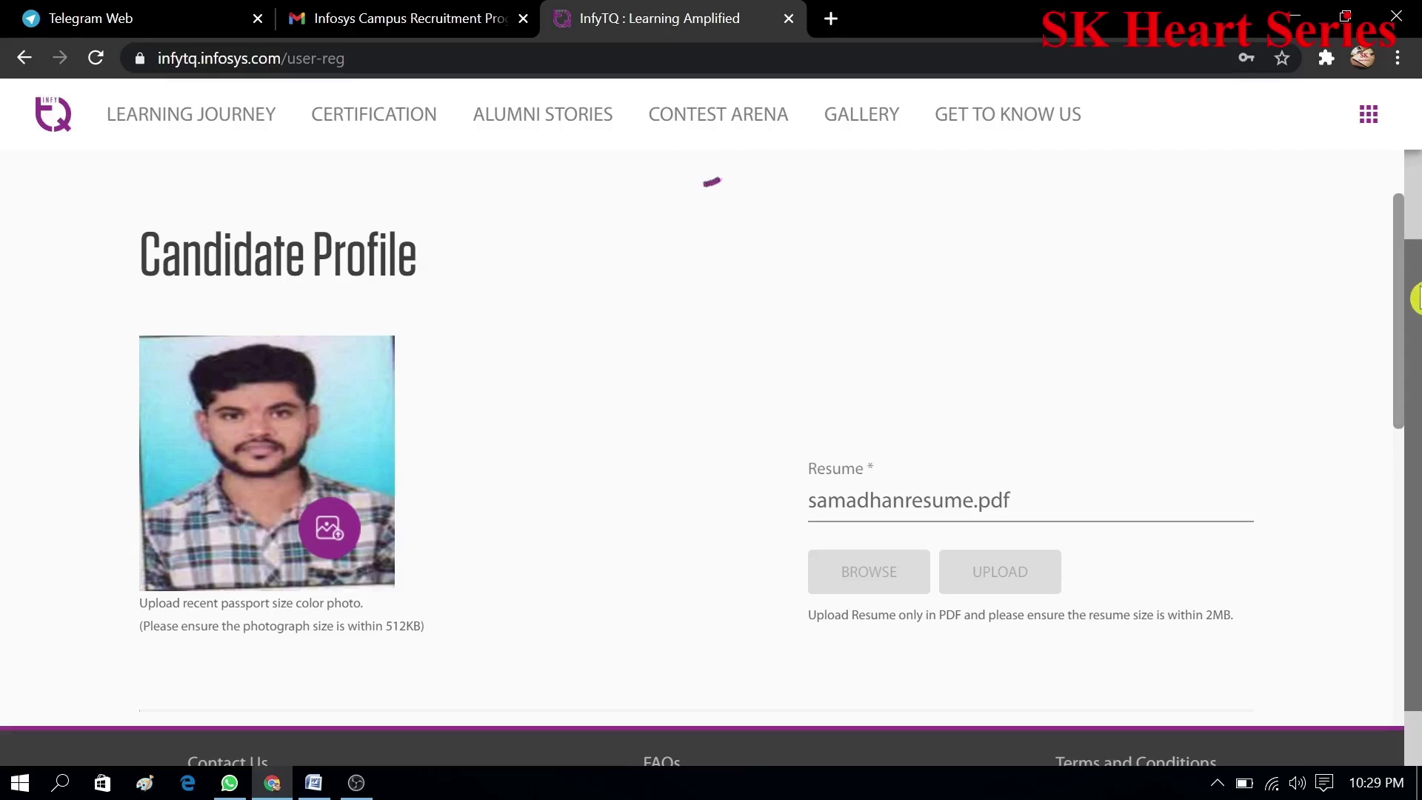
scroll(1418, 298, down, 1)
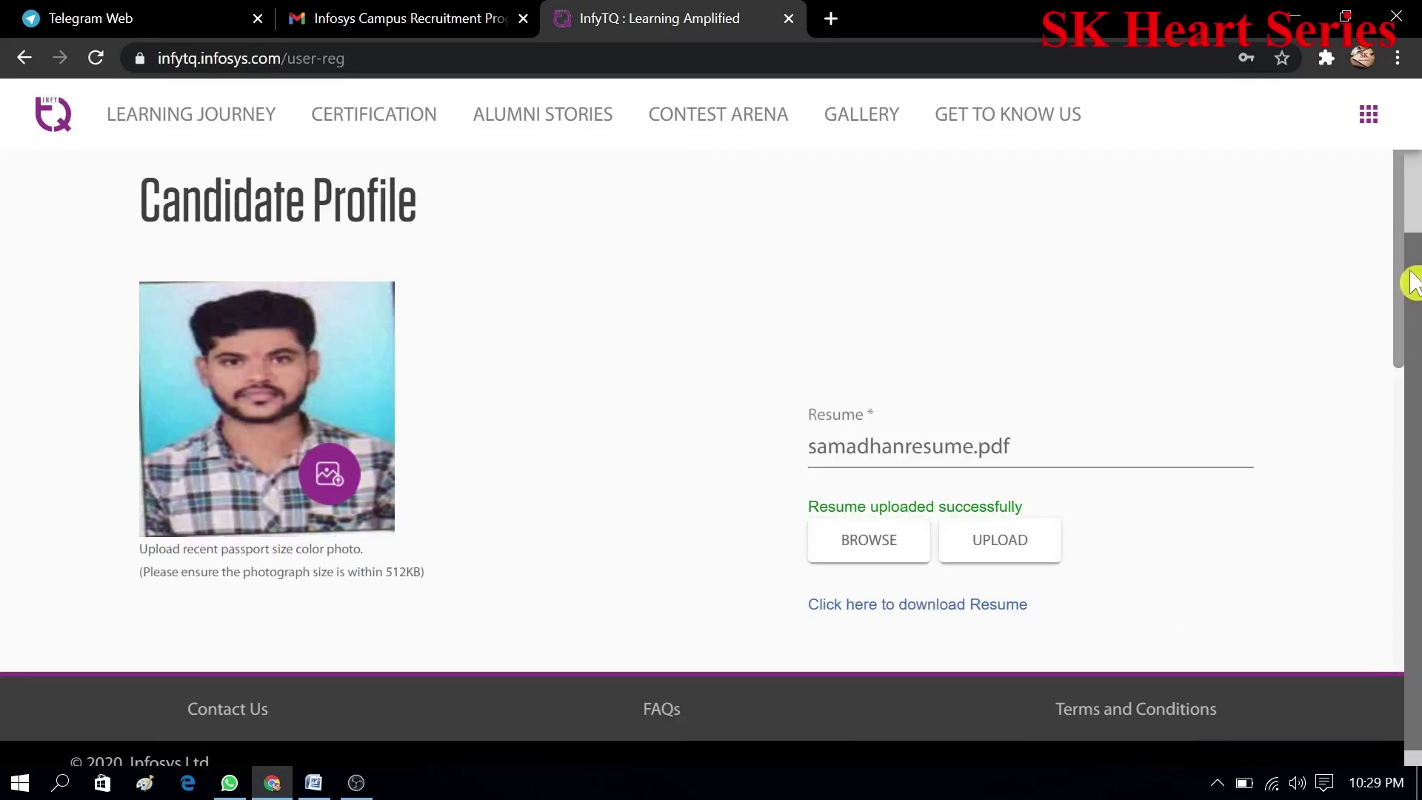
- Set Gender to Male and enter the alternate contact number
scroll(1415, 277, up, 1)
scroll(1414, 231, up, 1)
scroll(1410, 308, down, 2)
scroll(1412, 422, down, 2)
scroll(1405, 425, down, 4)
scroll(1406, 566, up, 3)
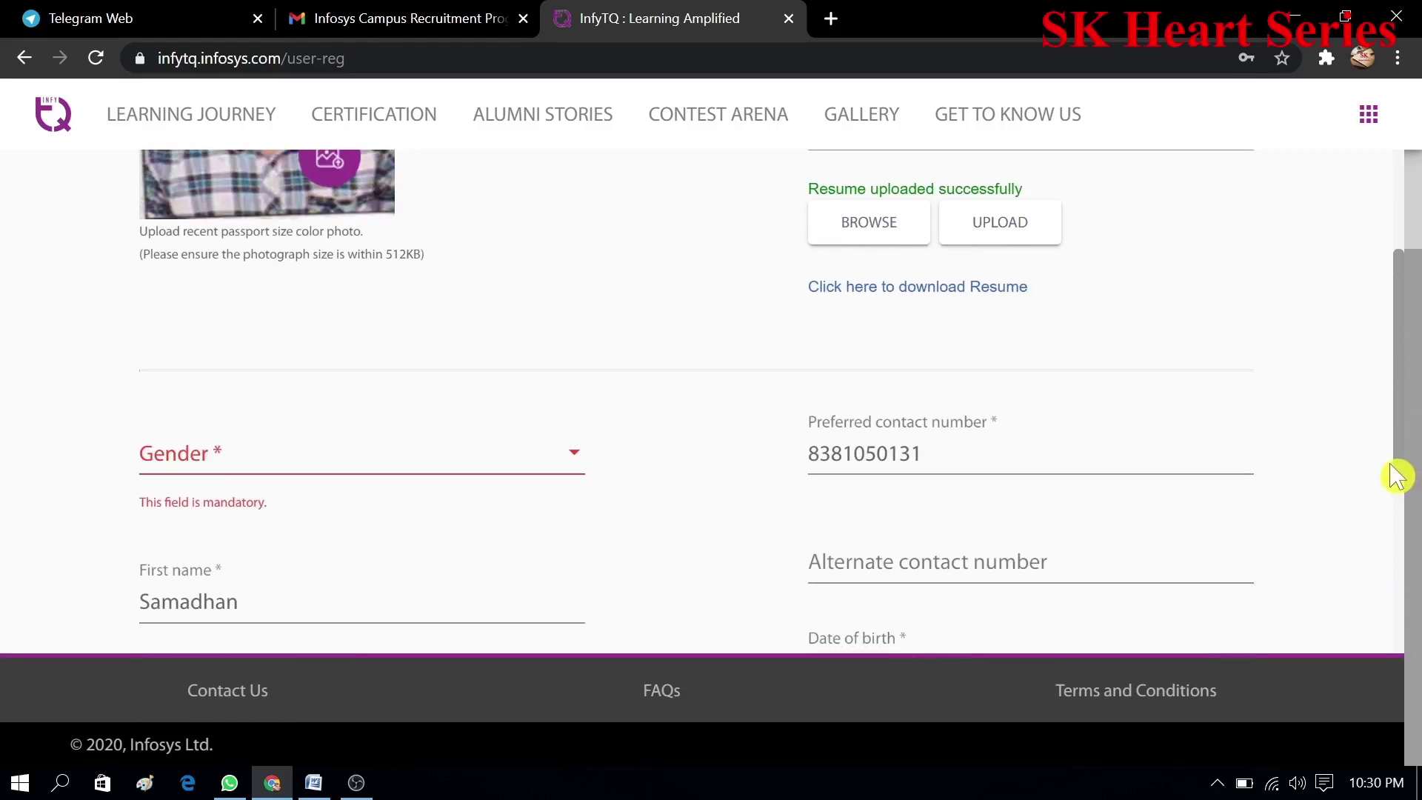
scroll(1398, 480, down, 1)
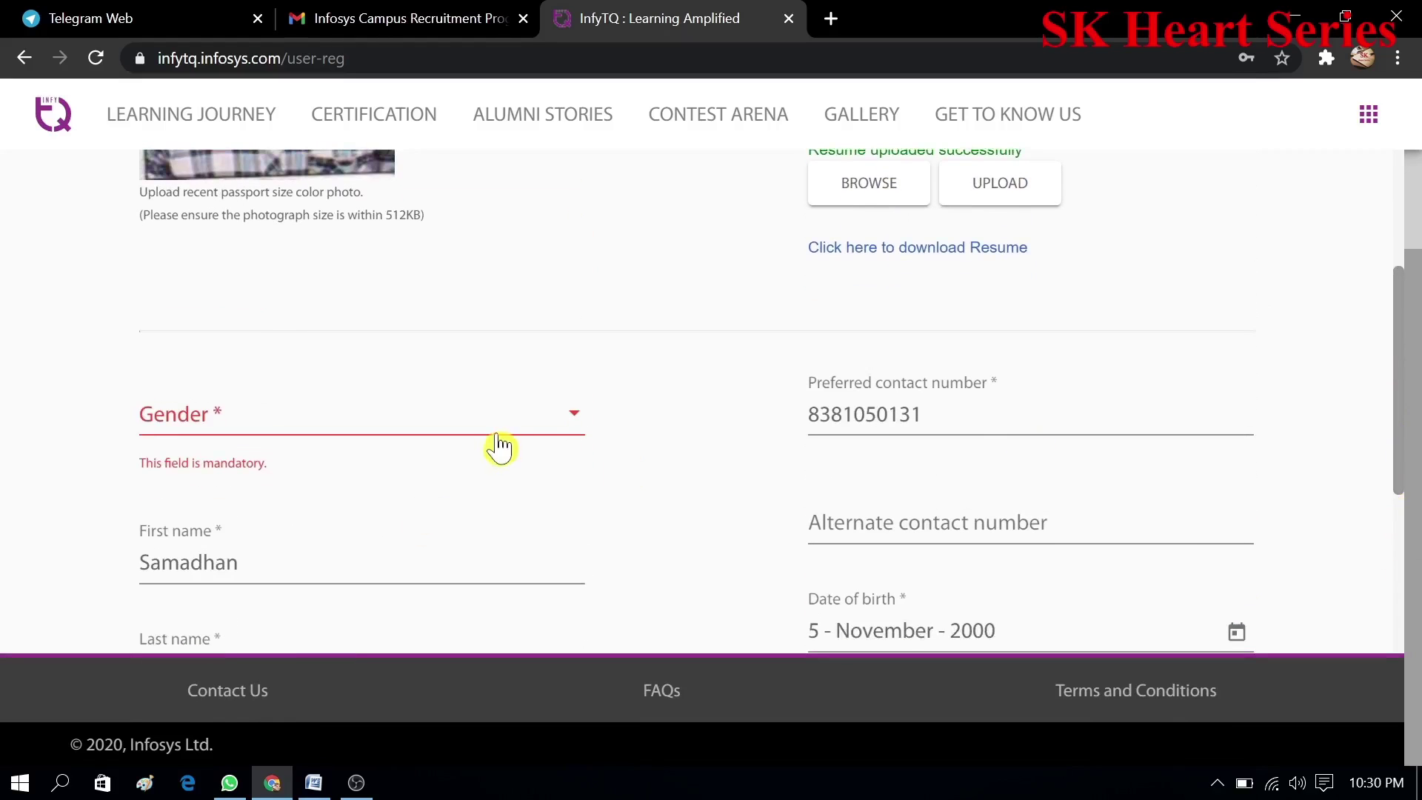
click(539, 437)
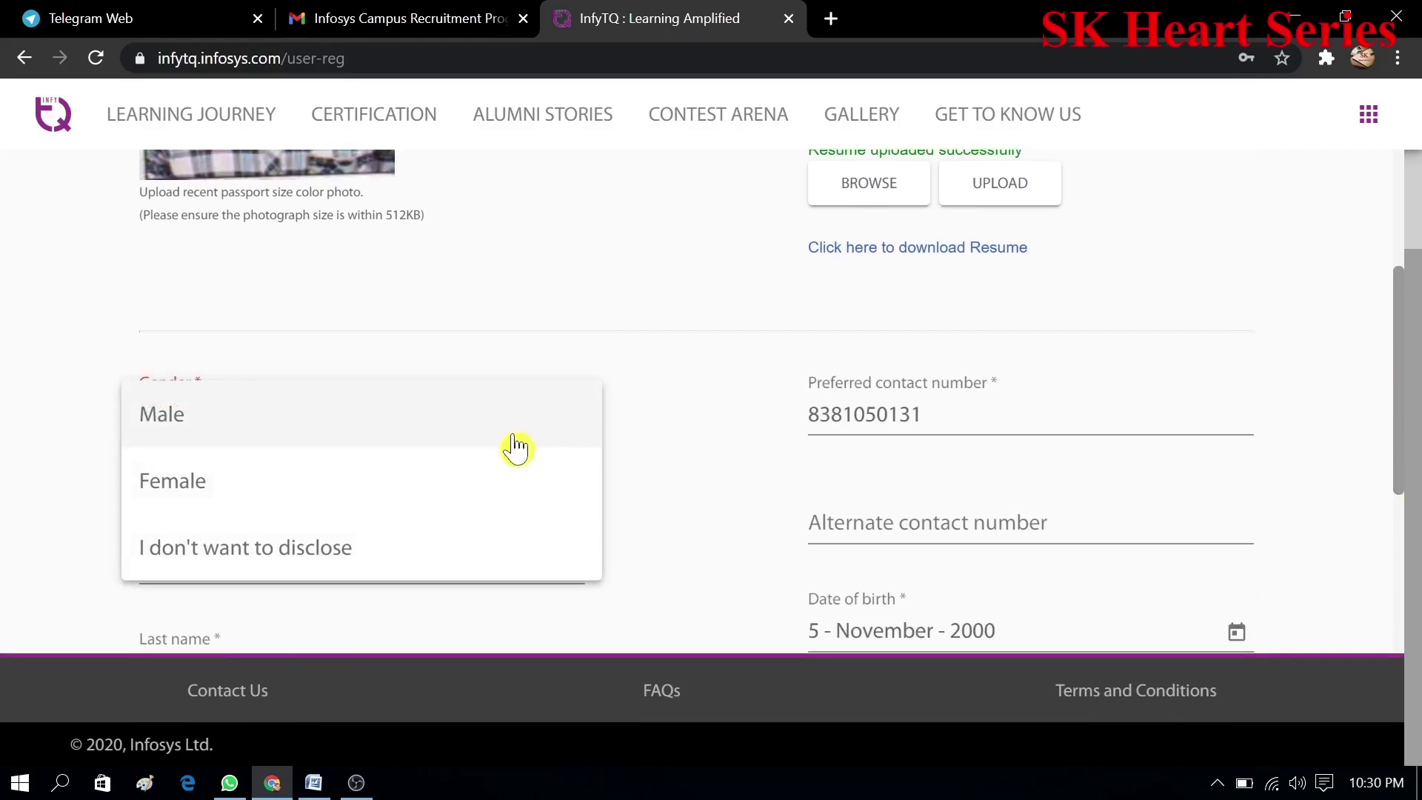
click(515, 443)
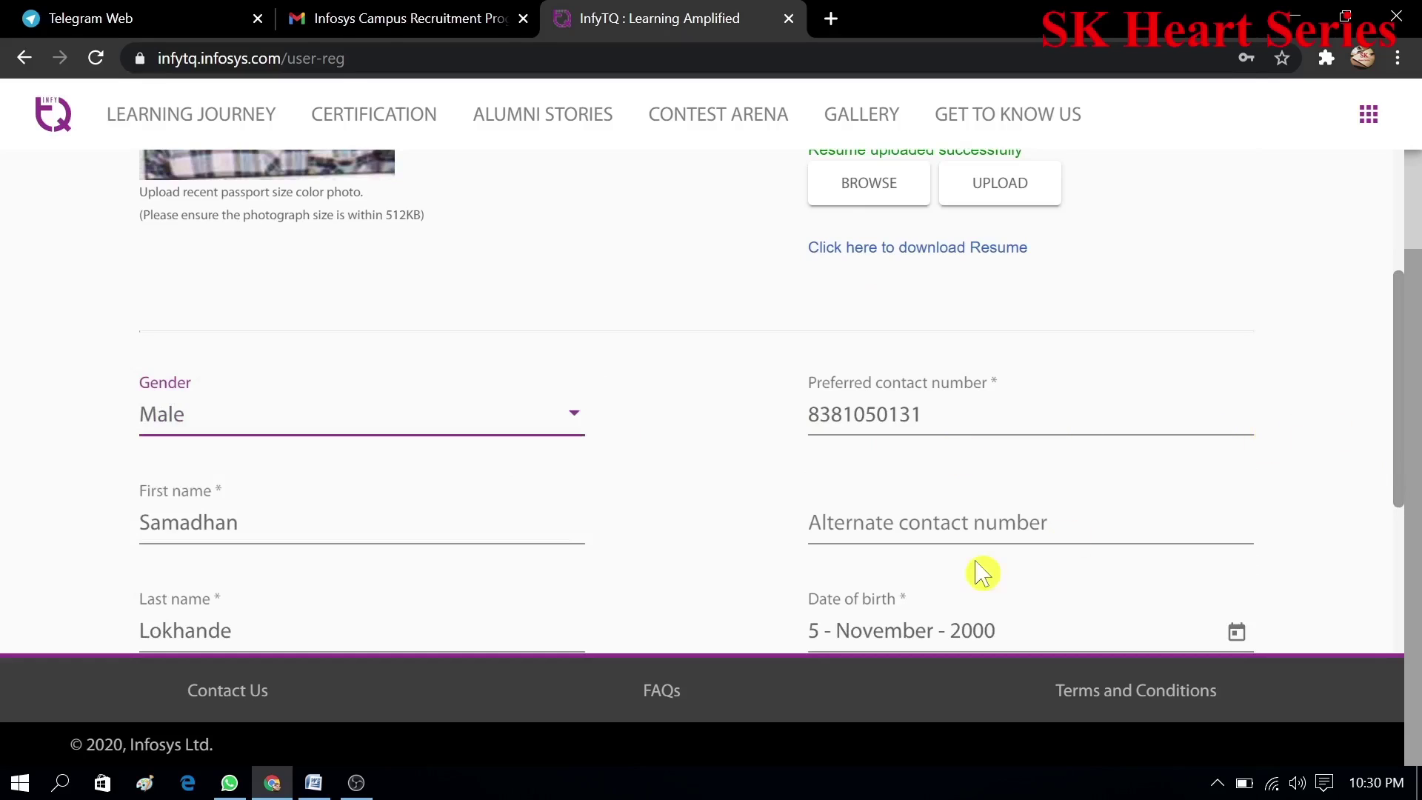
click(947, 543)
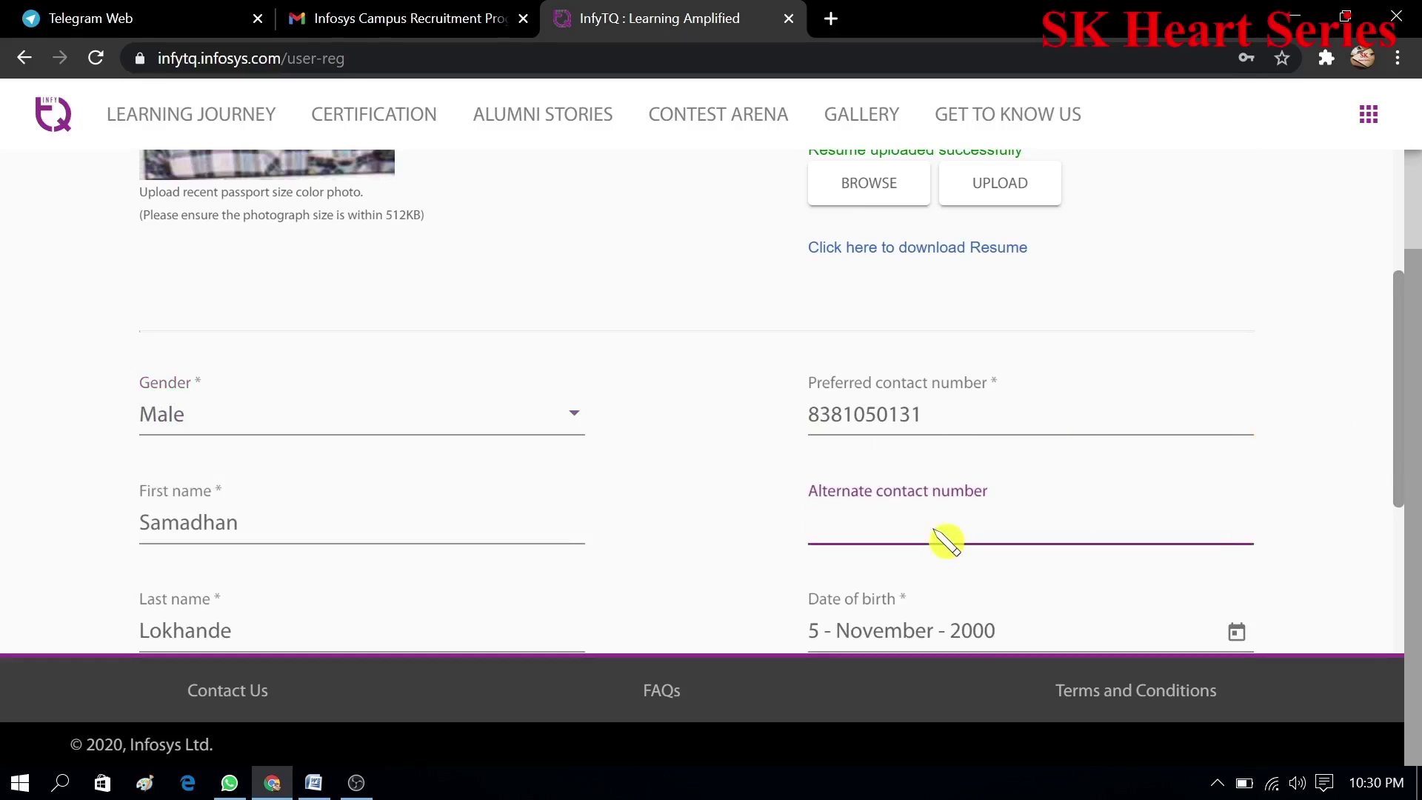
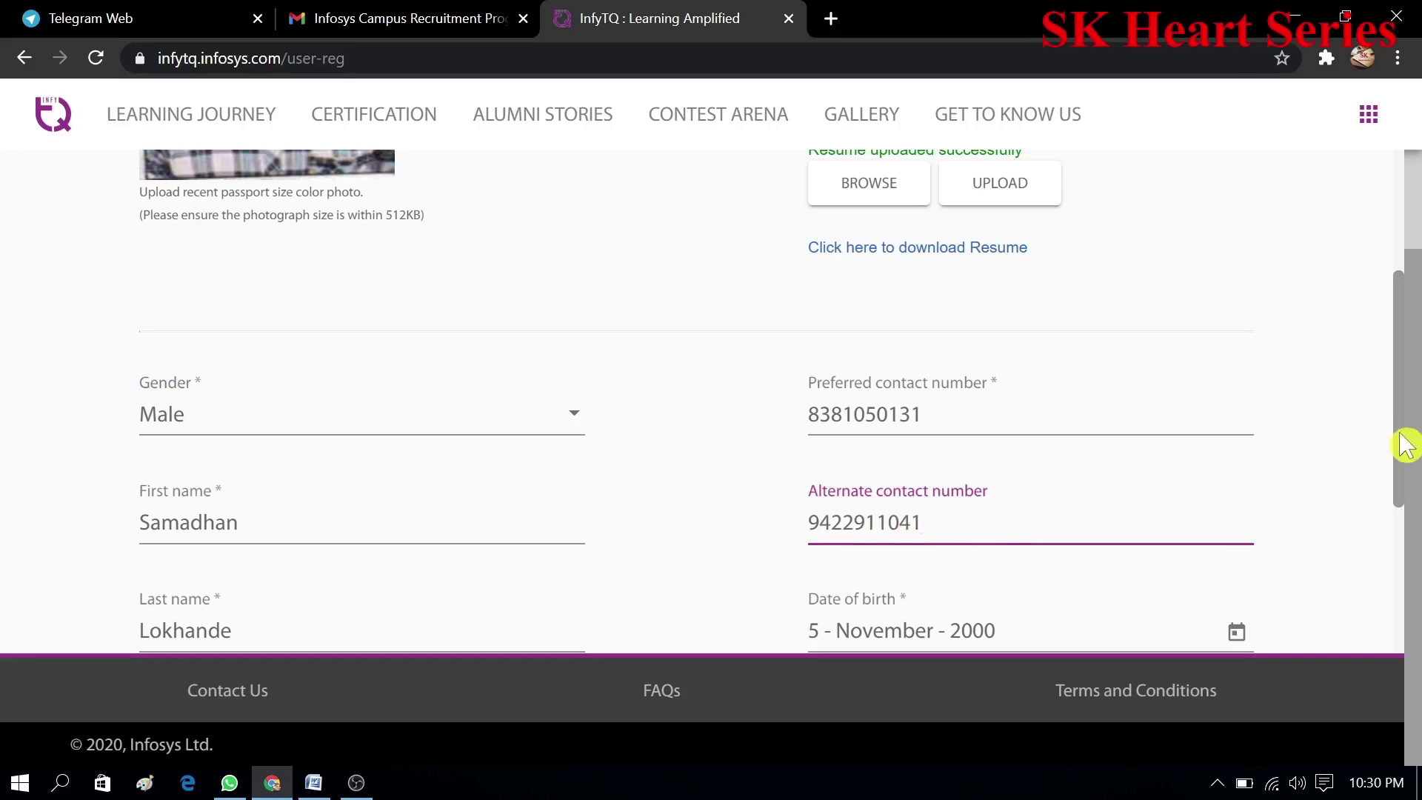
drag(1403, 487, 1406, 546)
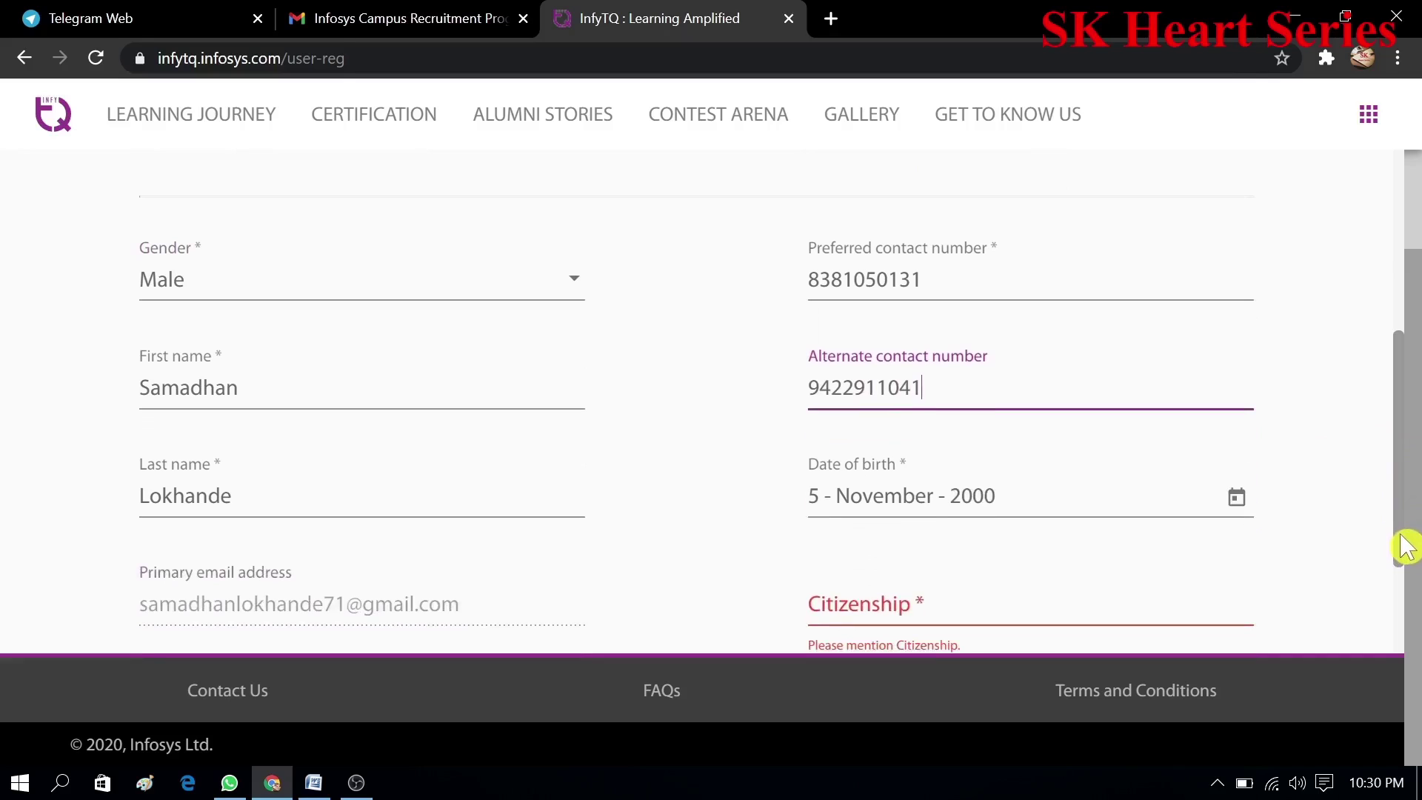
click(1238, 504)
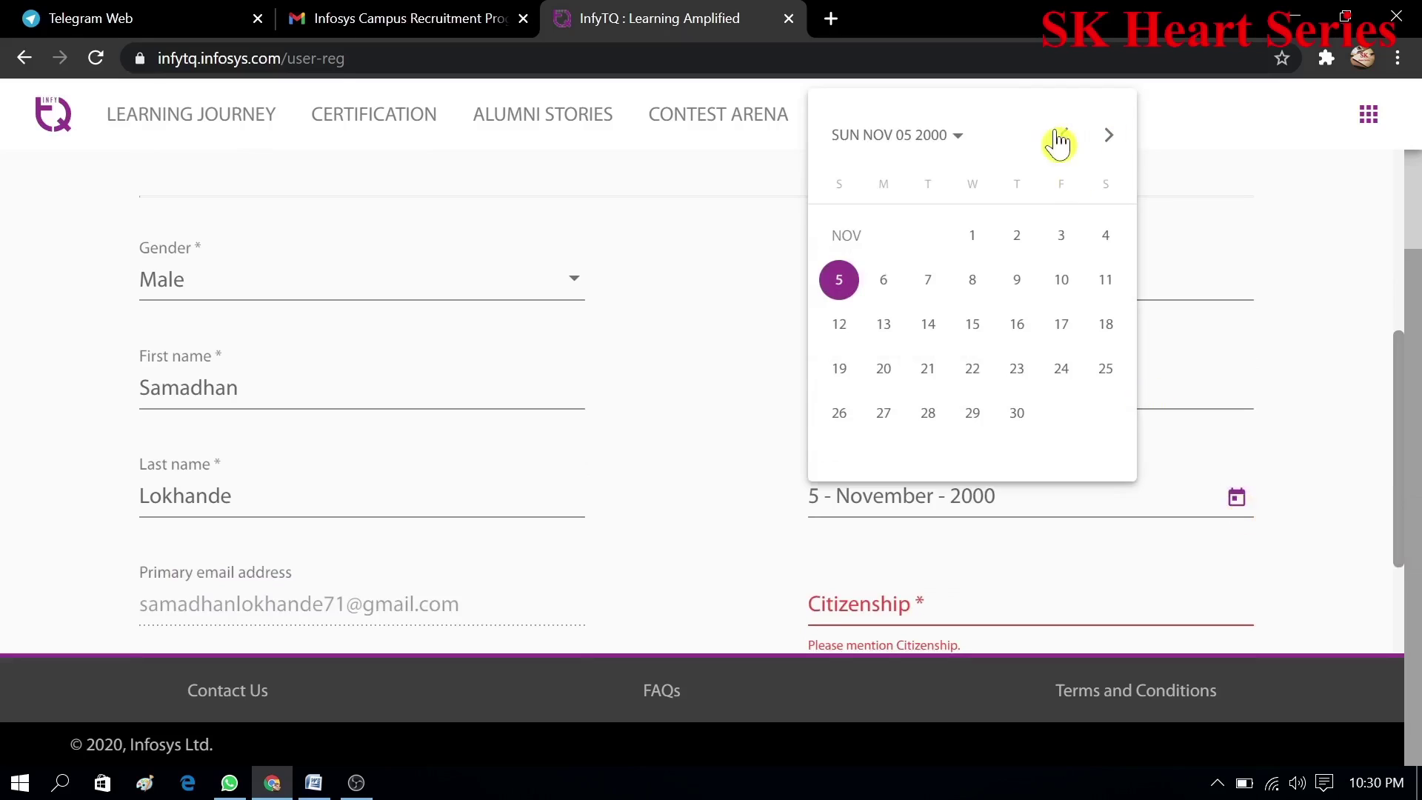
click(962, 141)
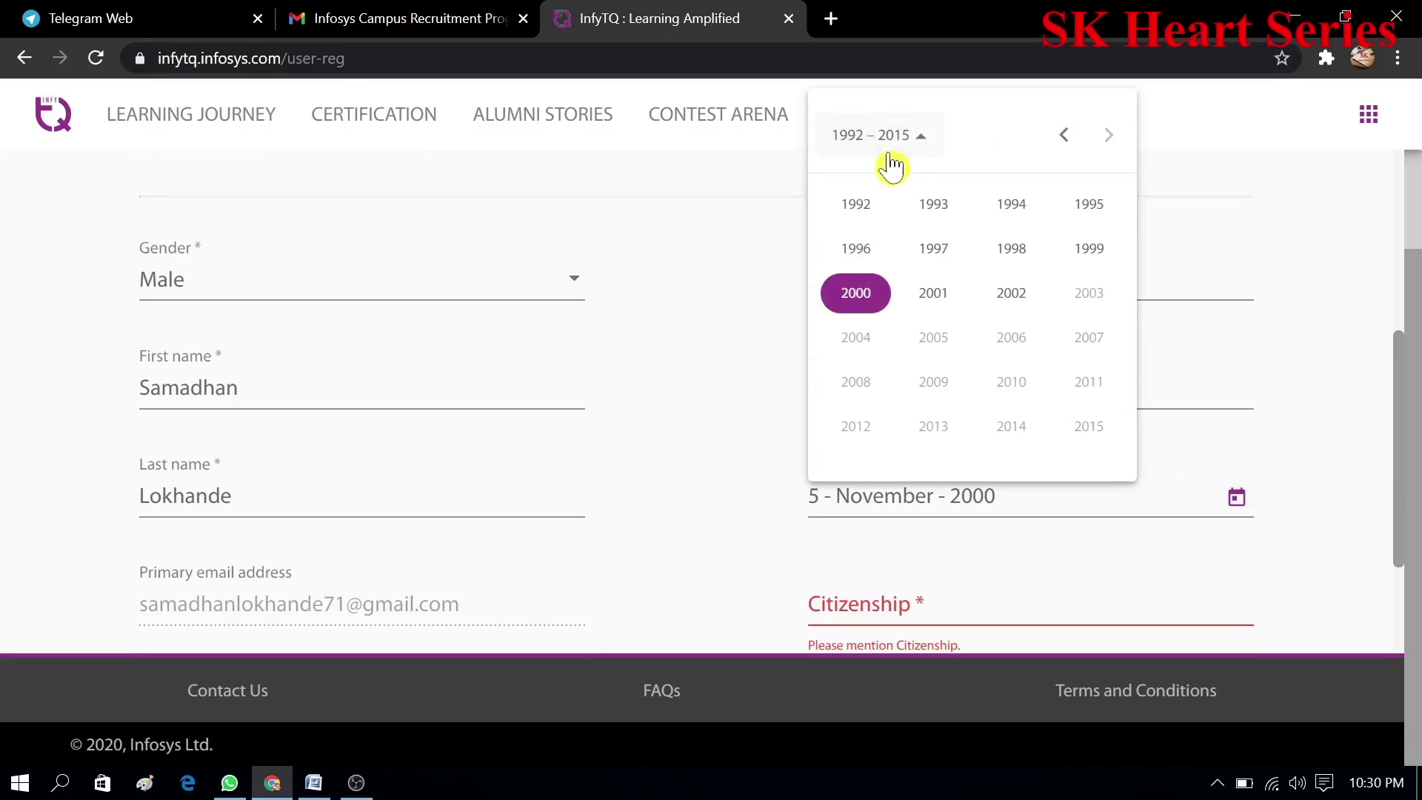
click(874, 297)
click(863, 296)
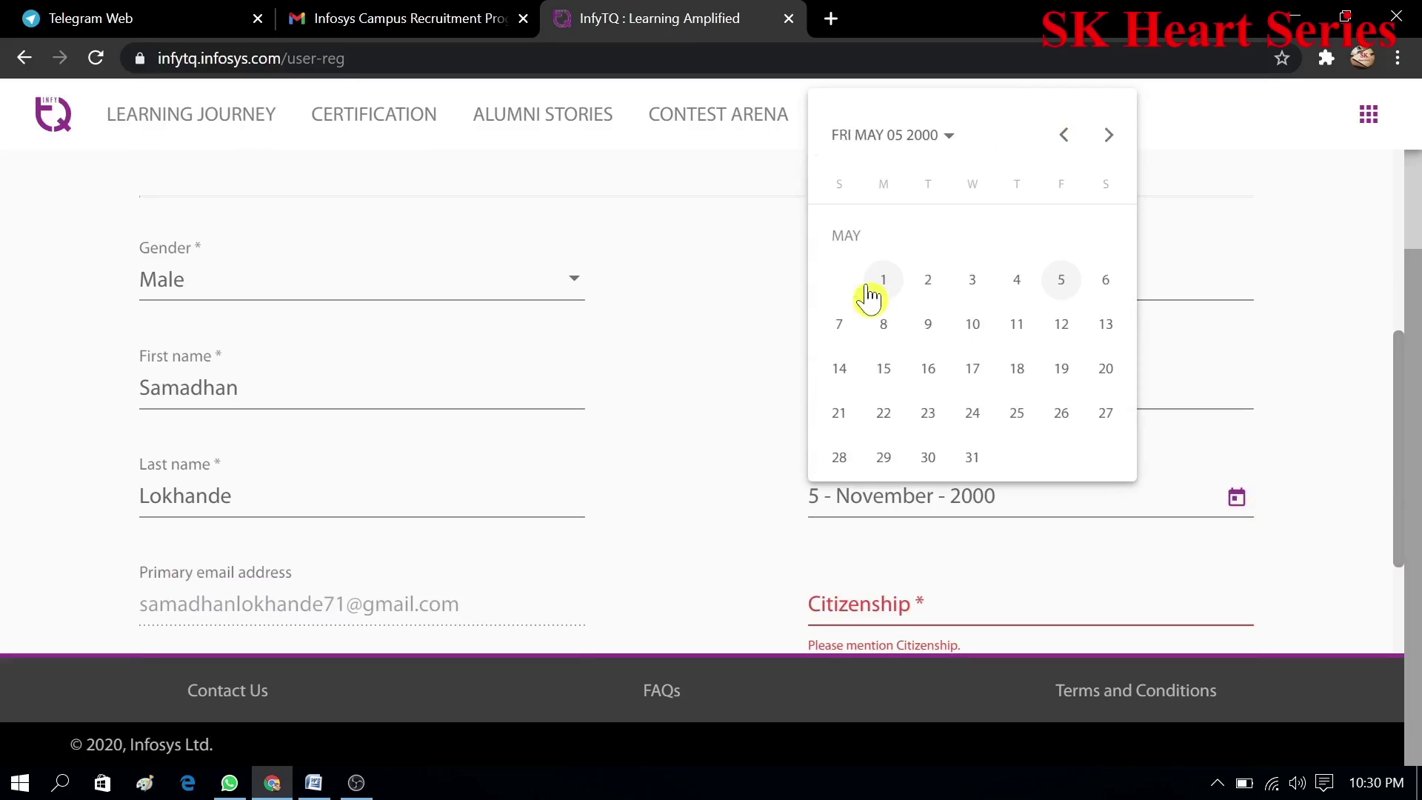
click(1018, 325)
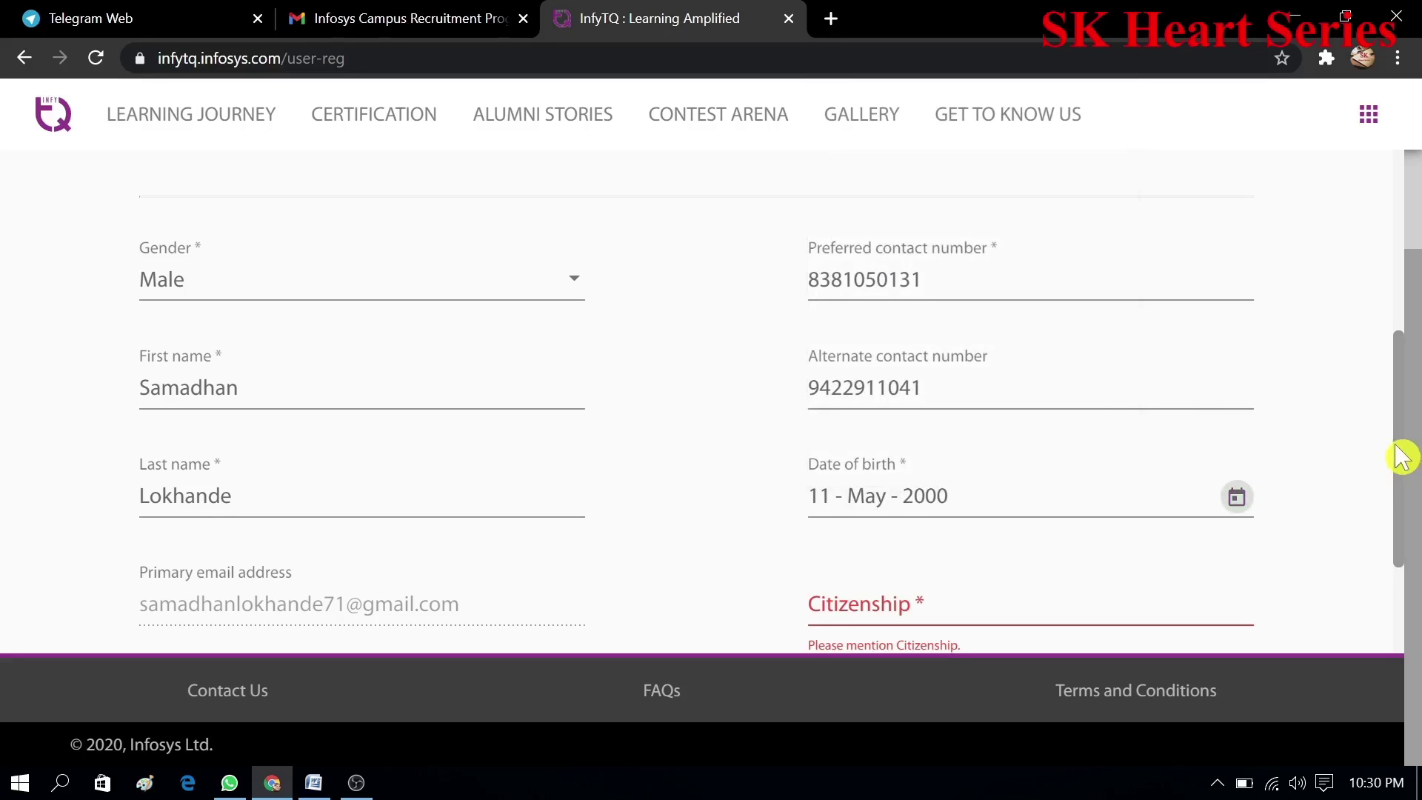
- Enter Indian citizenship and the alternate e-mail, and answer No to having a passport
drag(1400, 456, 1405, 667)
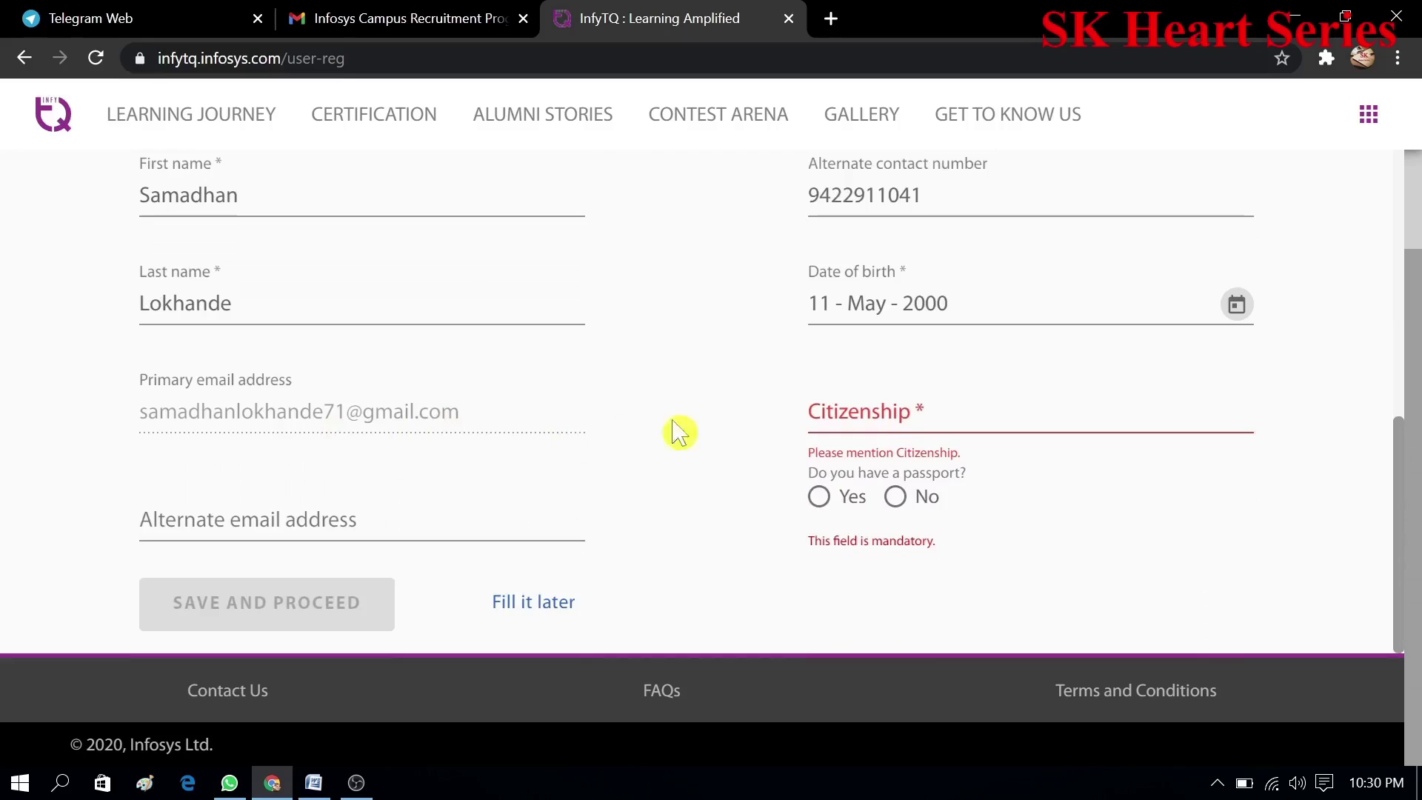
click(909, 420)
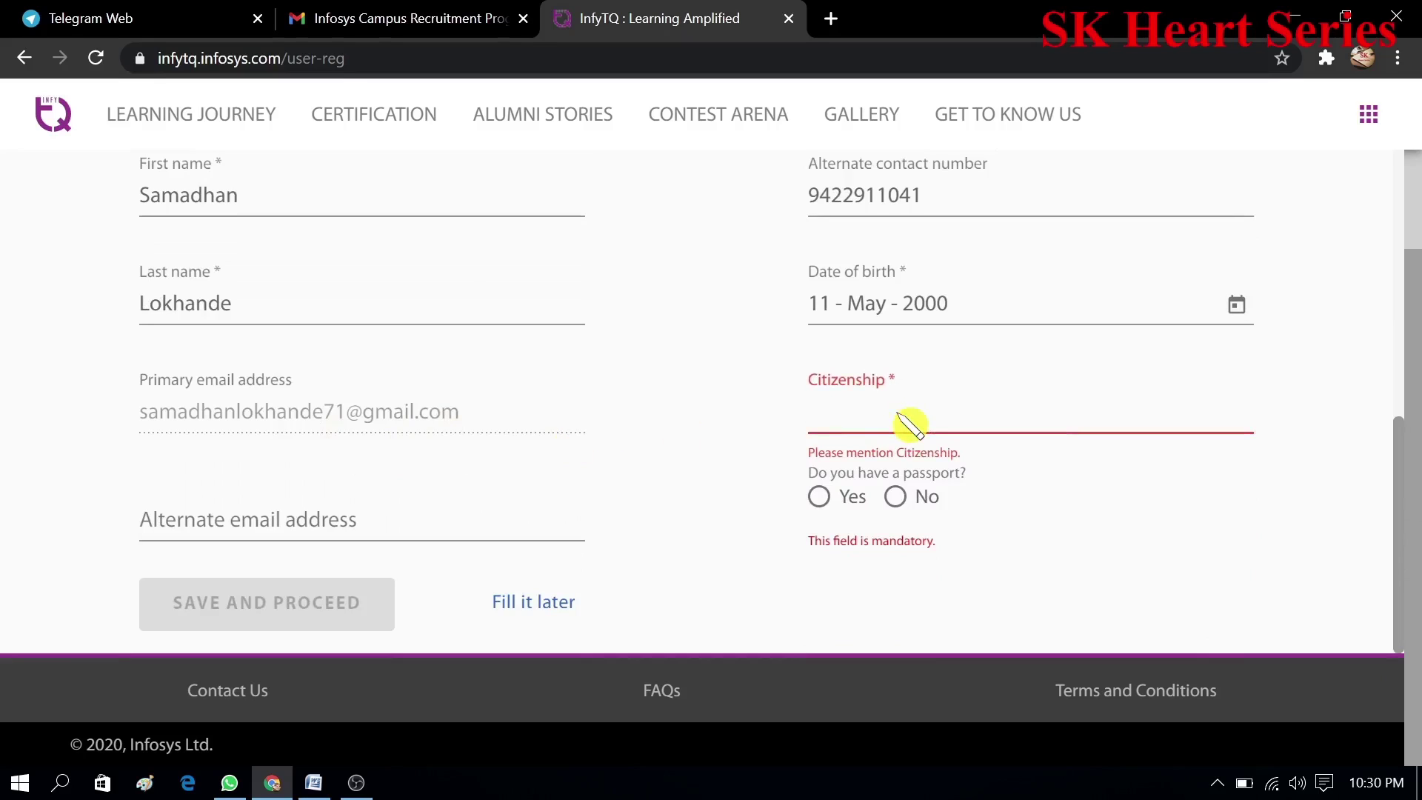
text(Indian)
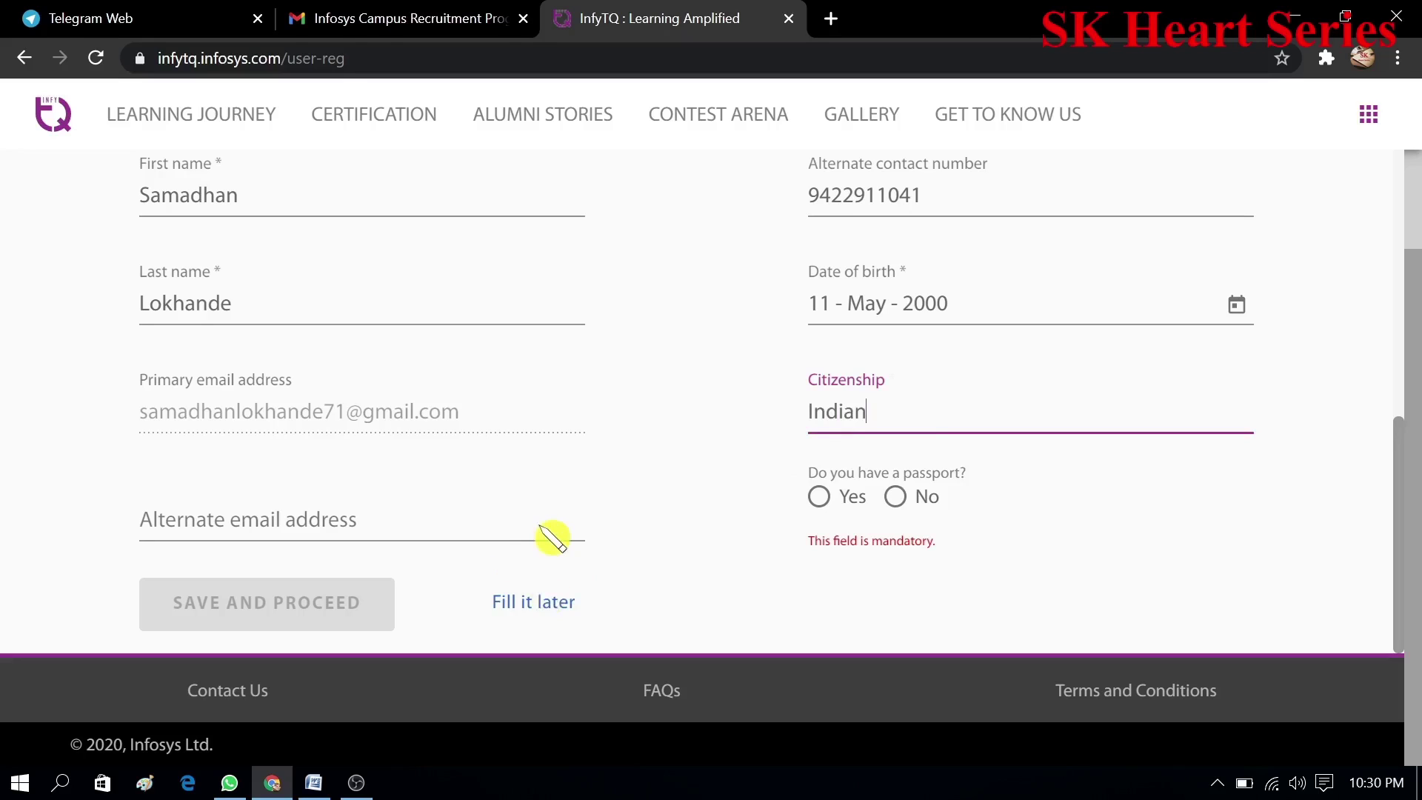
click(414, 535)
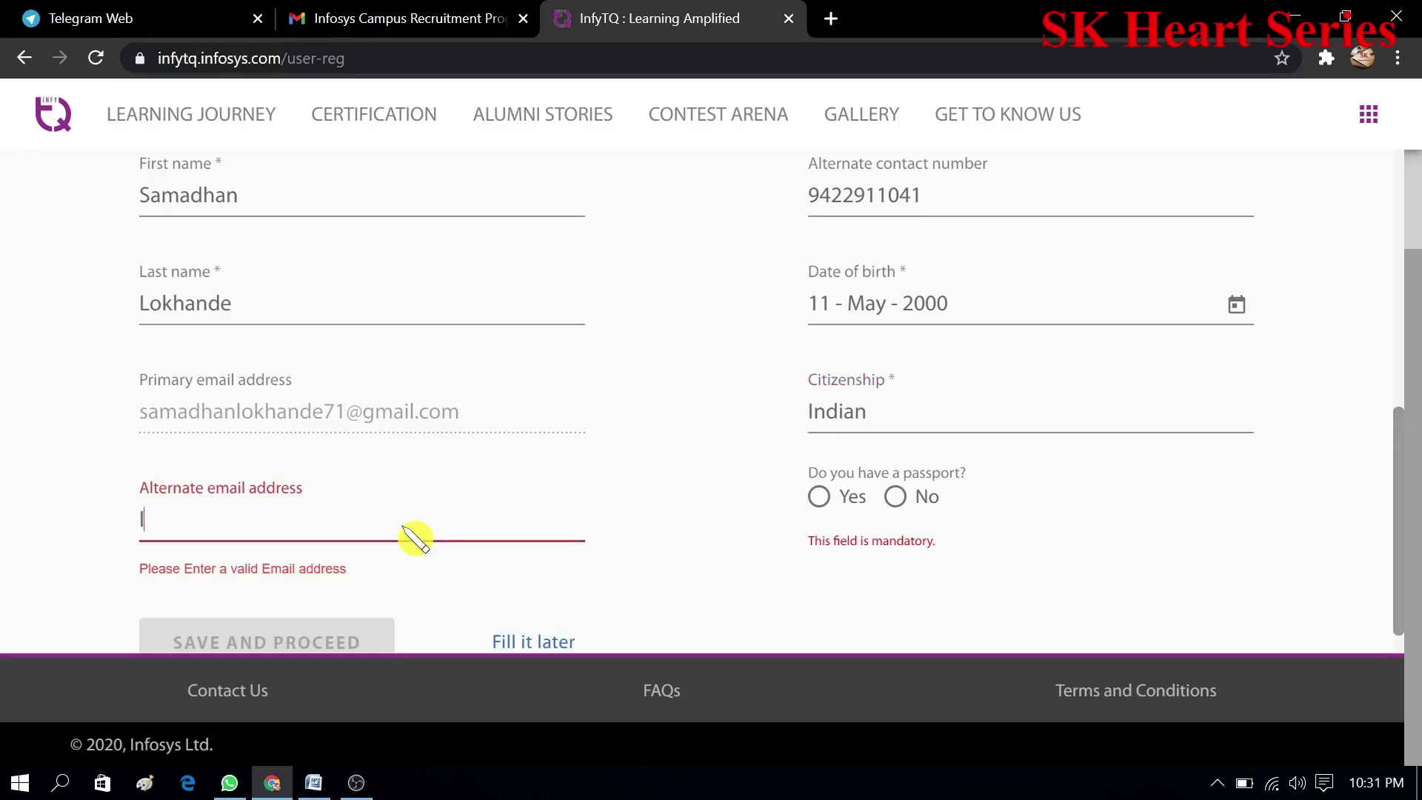
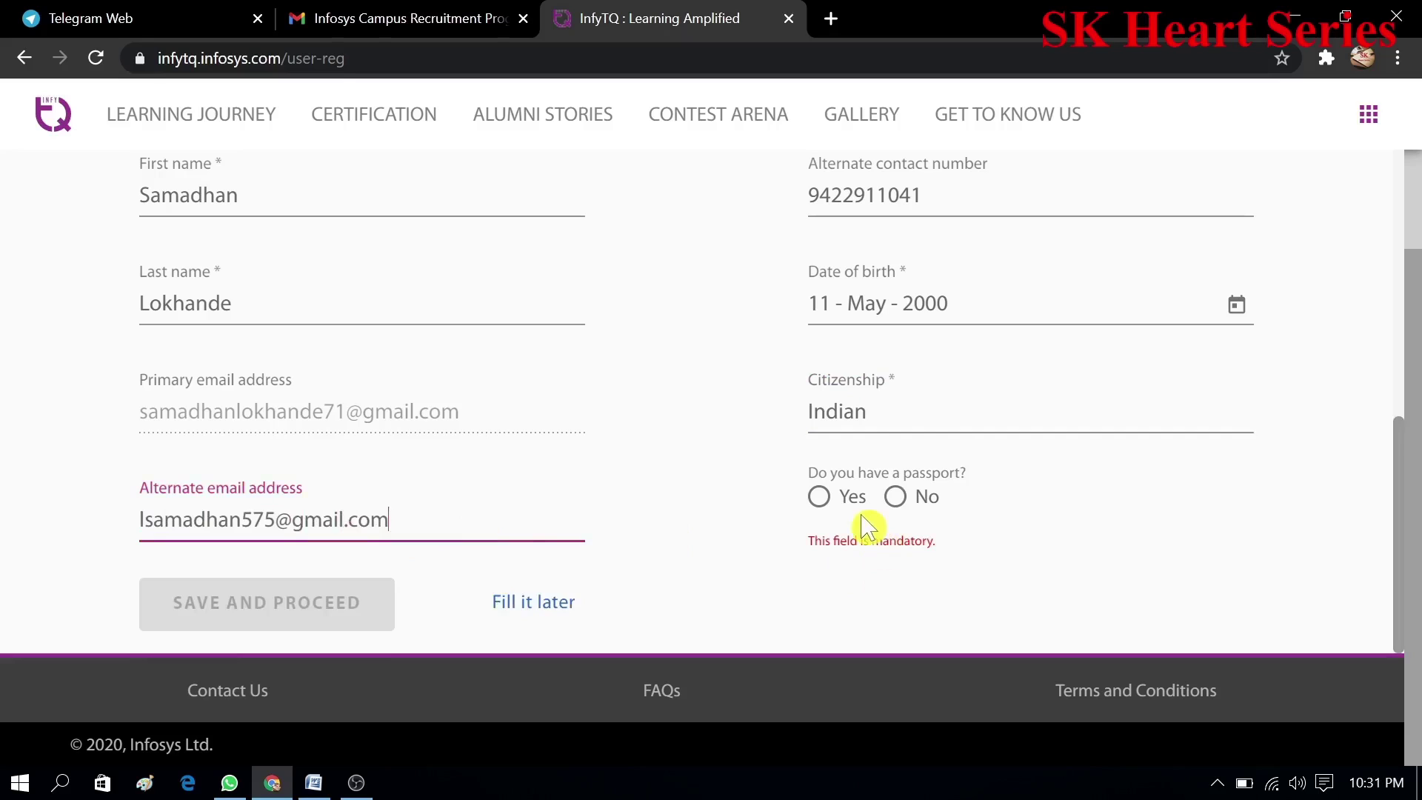
click(896, 502)
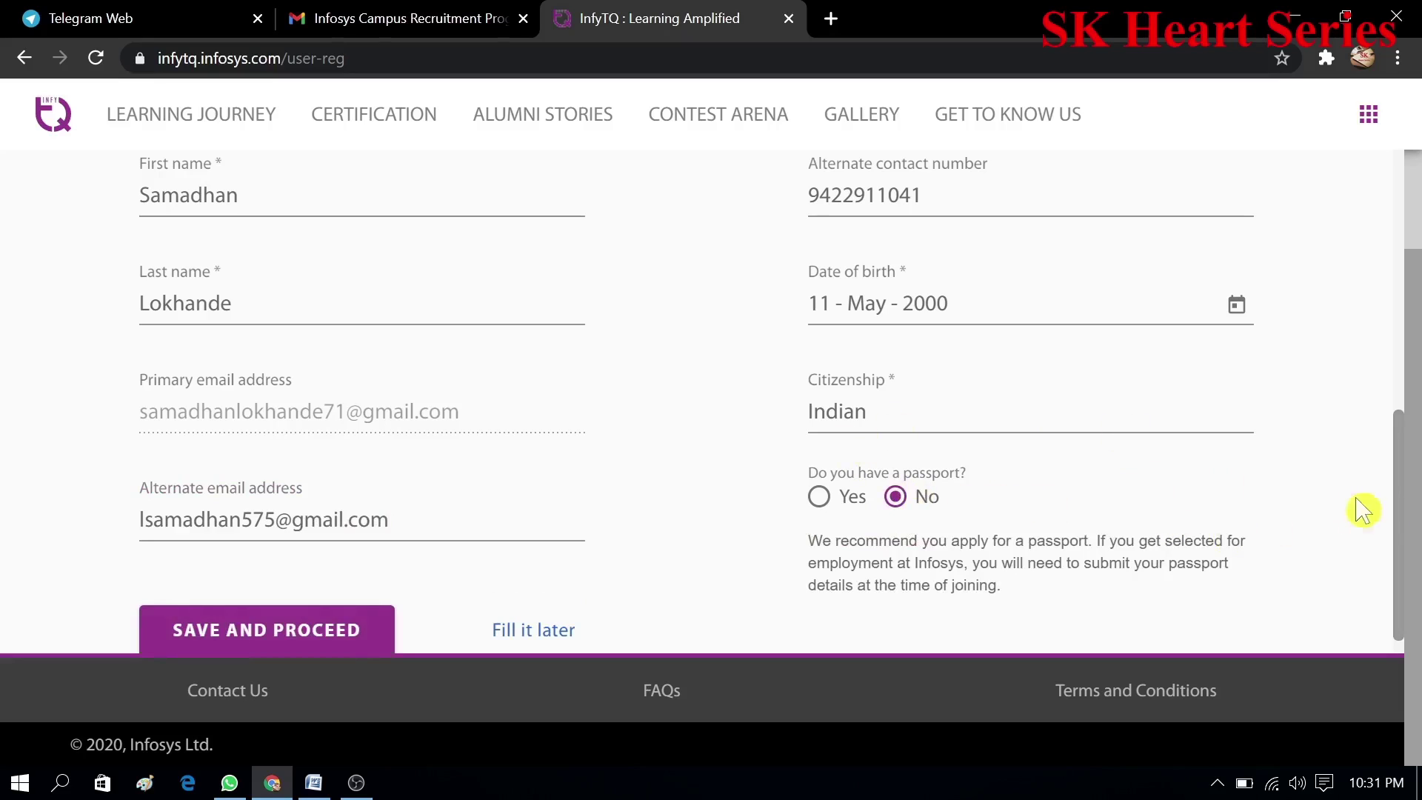
scroll(1400, 519, down, 1)
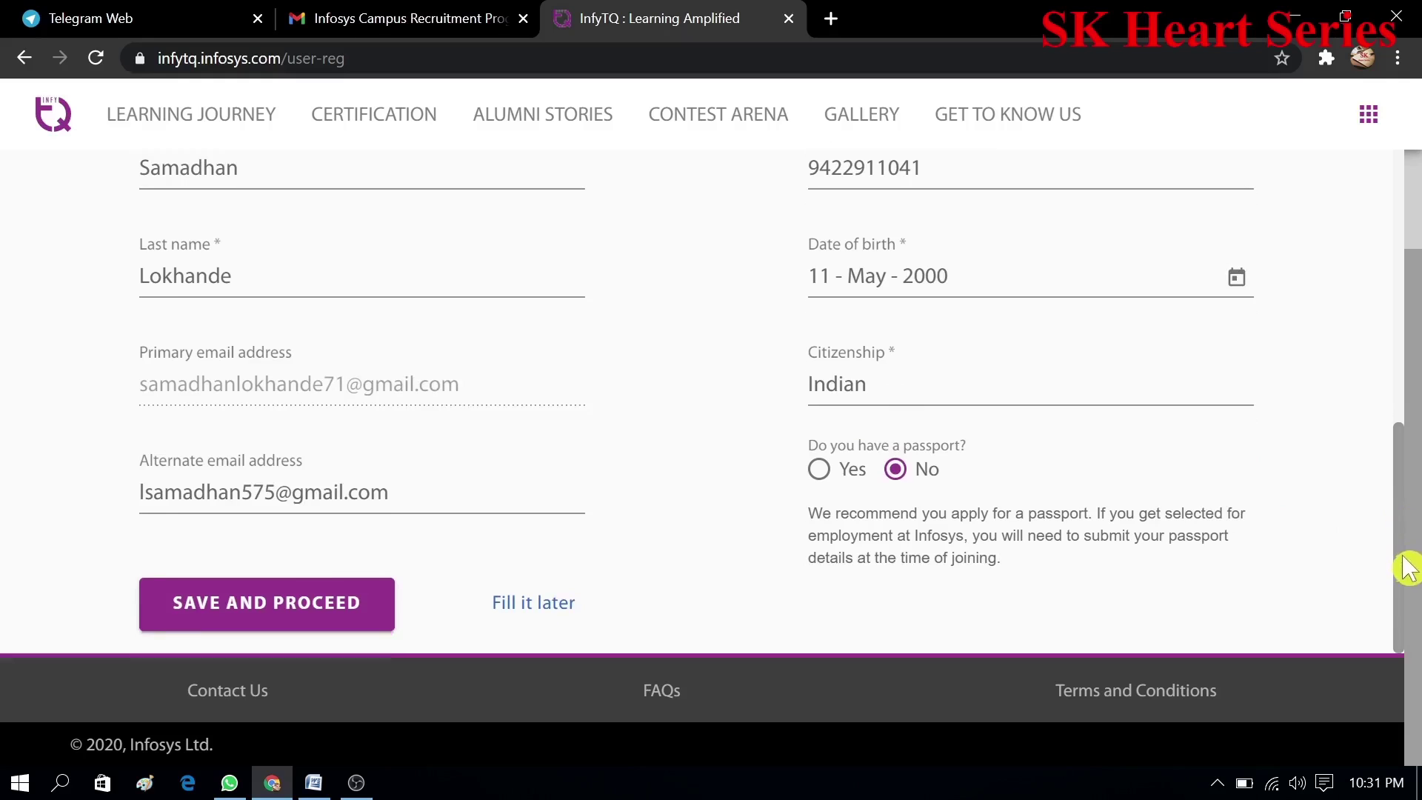
- Save the personal details and start filling the Address section's street and house number
click(295, 606)
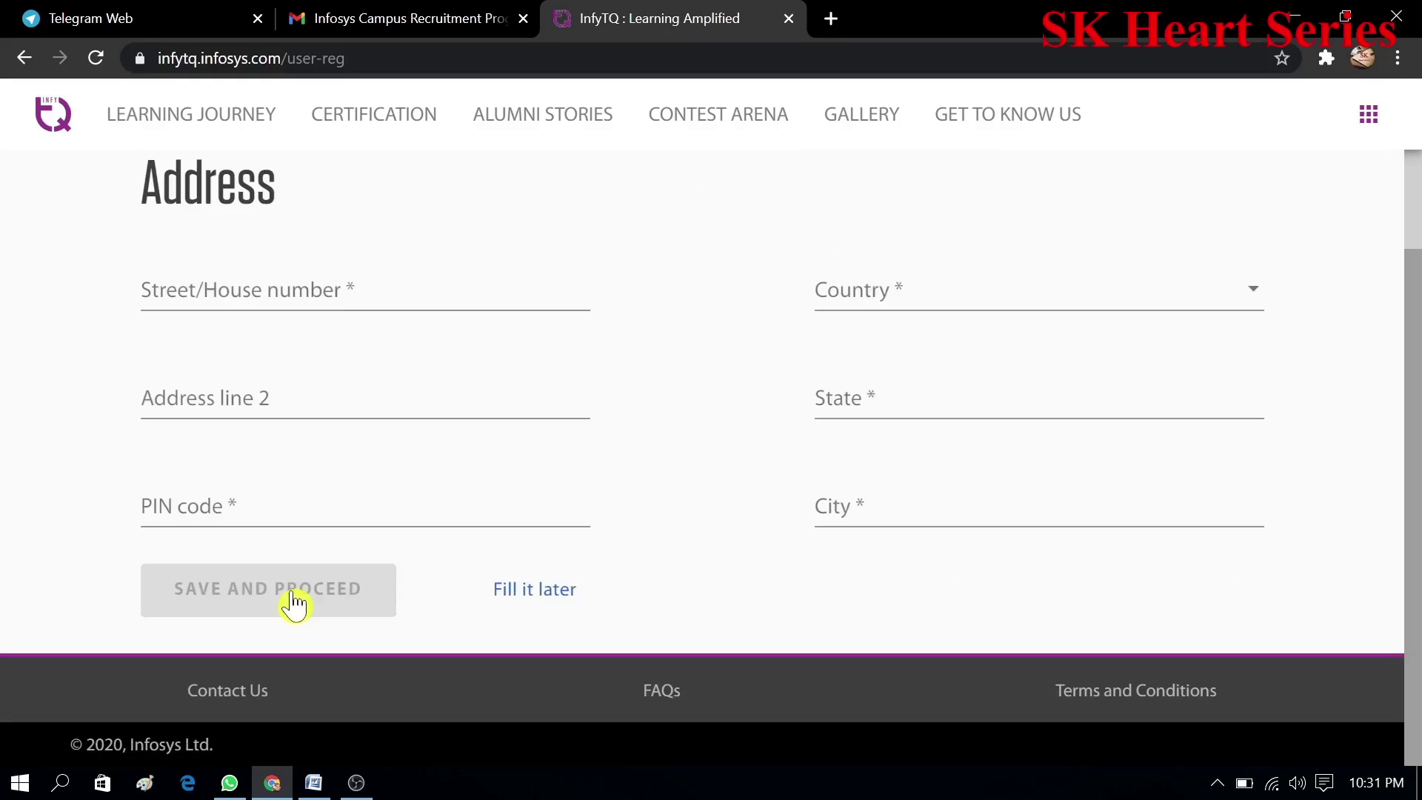
click(347, 296)
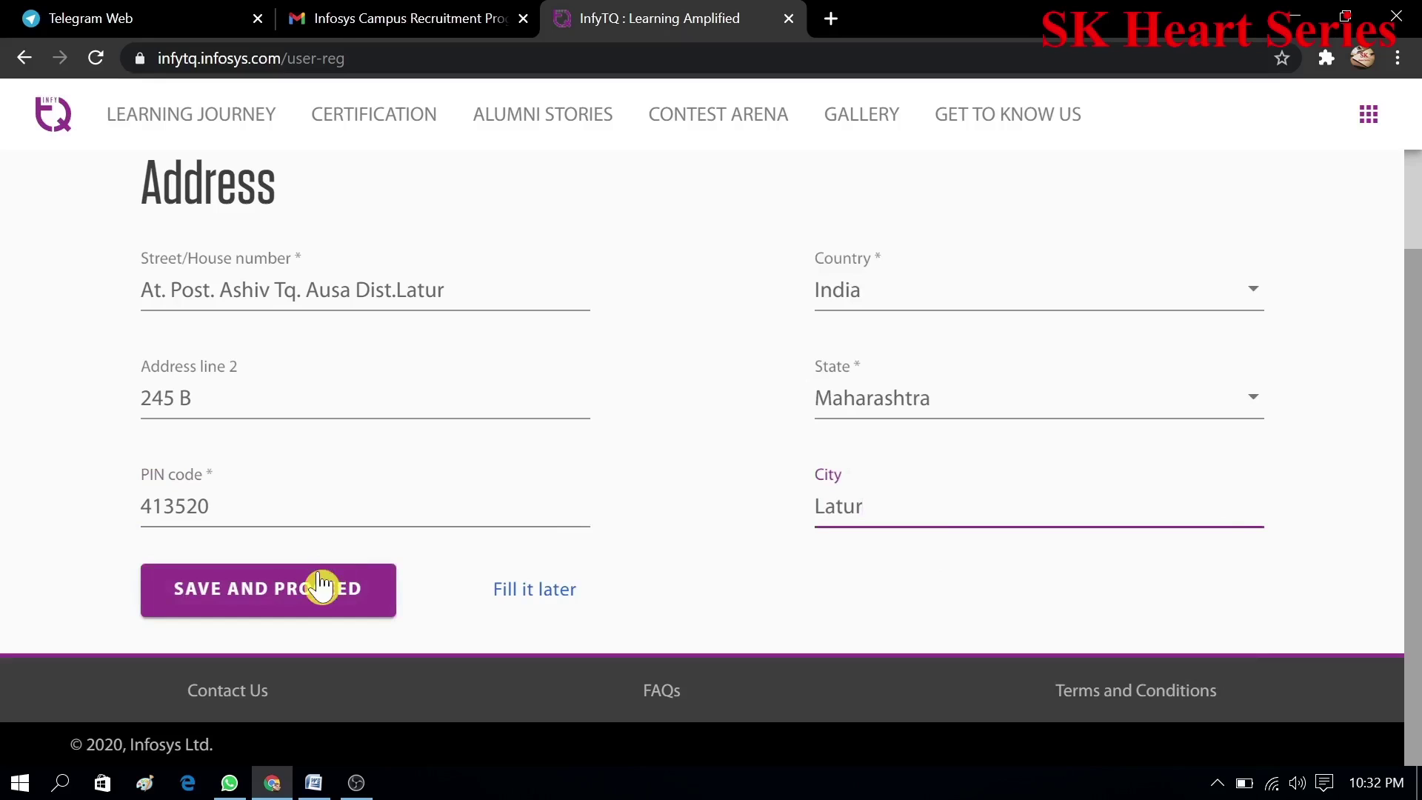
click(317, 590)
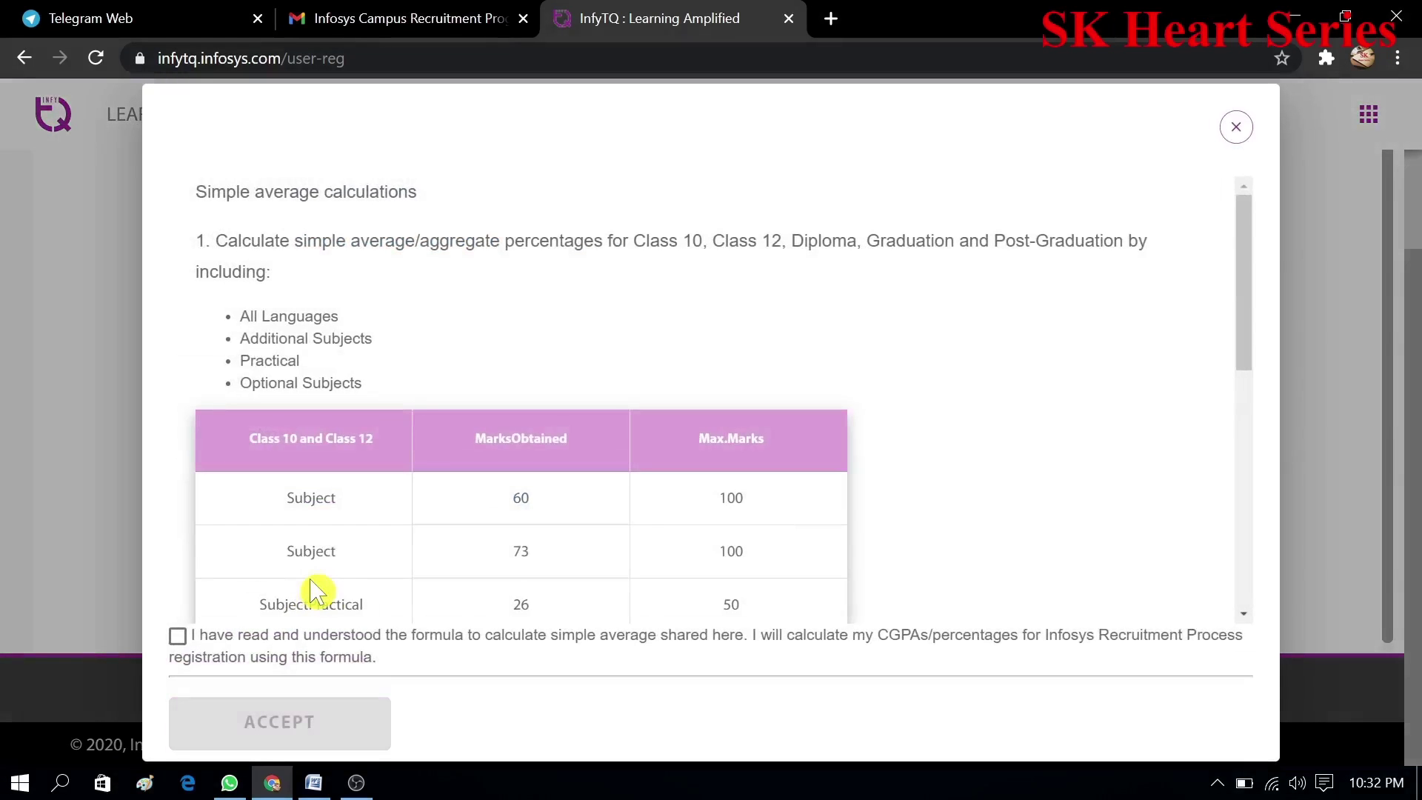
scroll(1259, 519, down, 10)
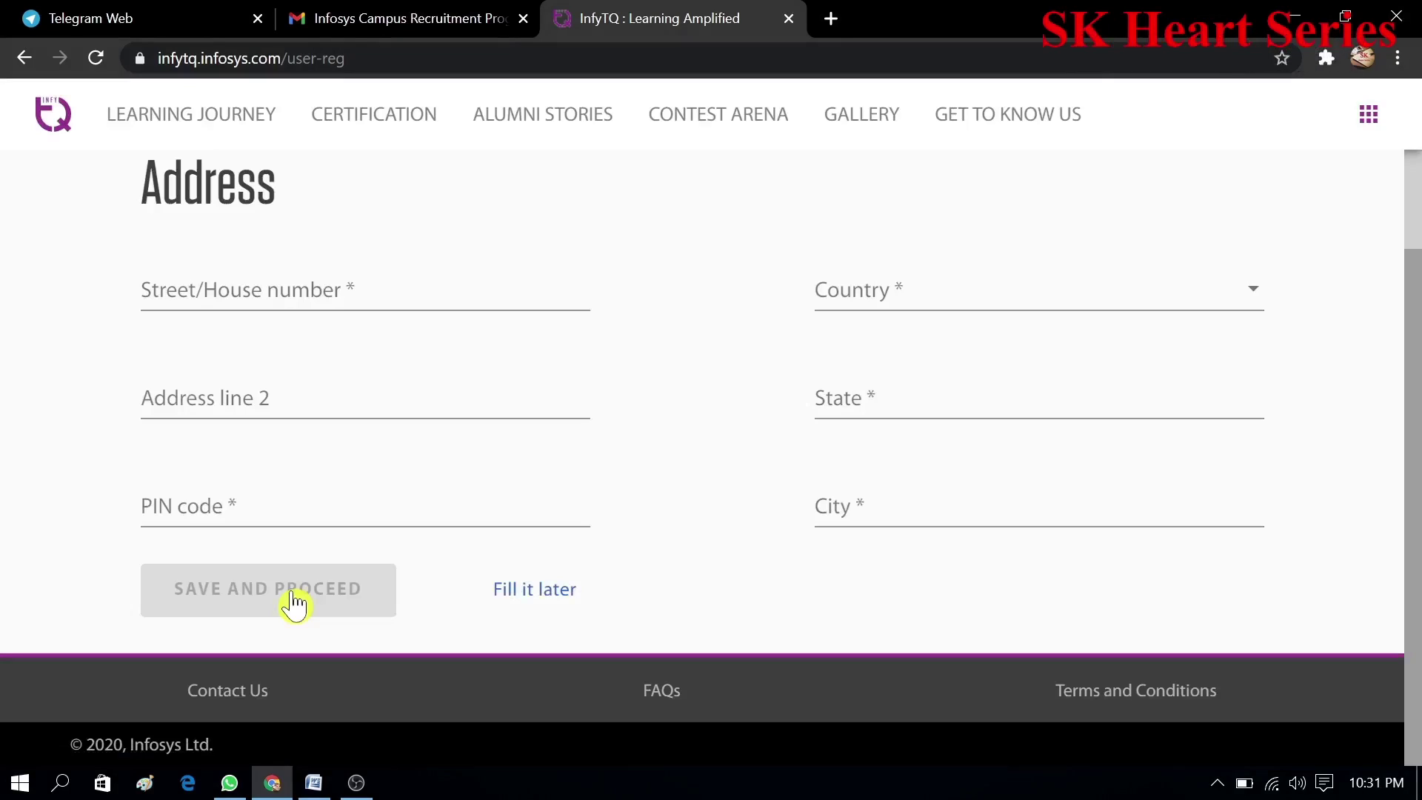
click(348, 294)
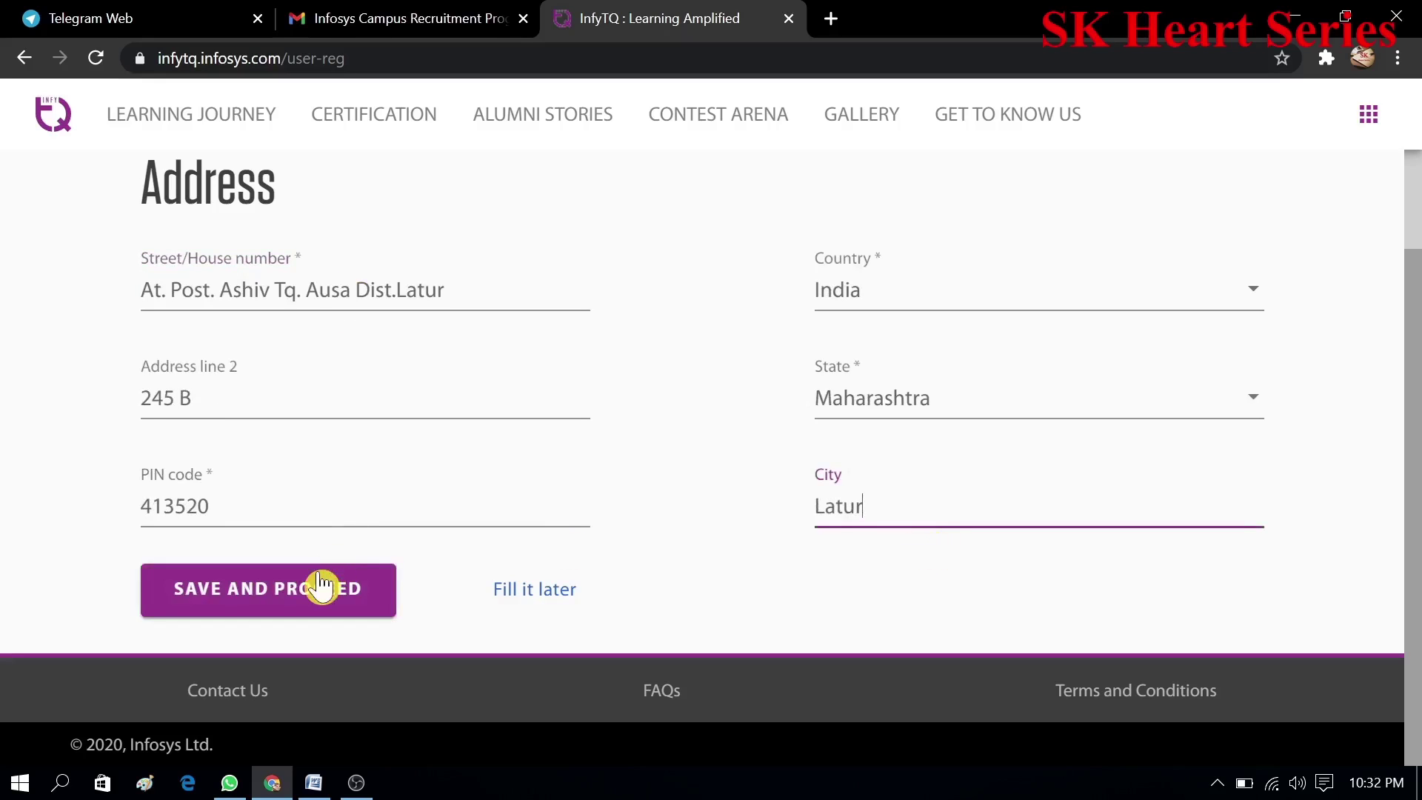
- Save the address, then tick the simple average formula acknowledgement
click(315, 593)
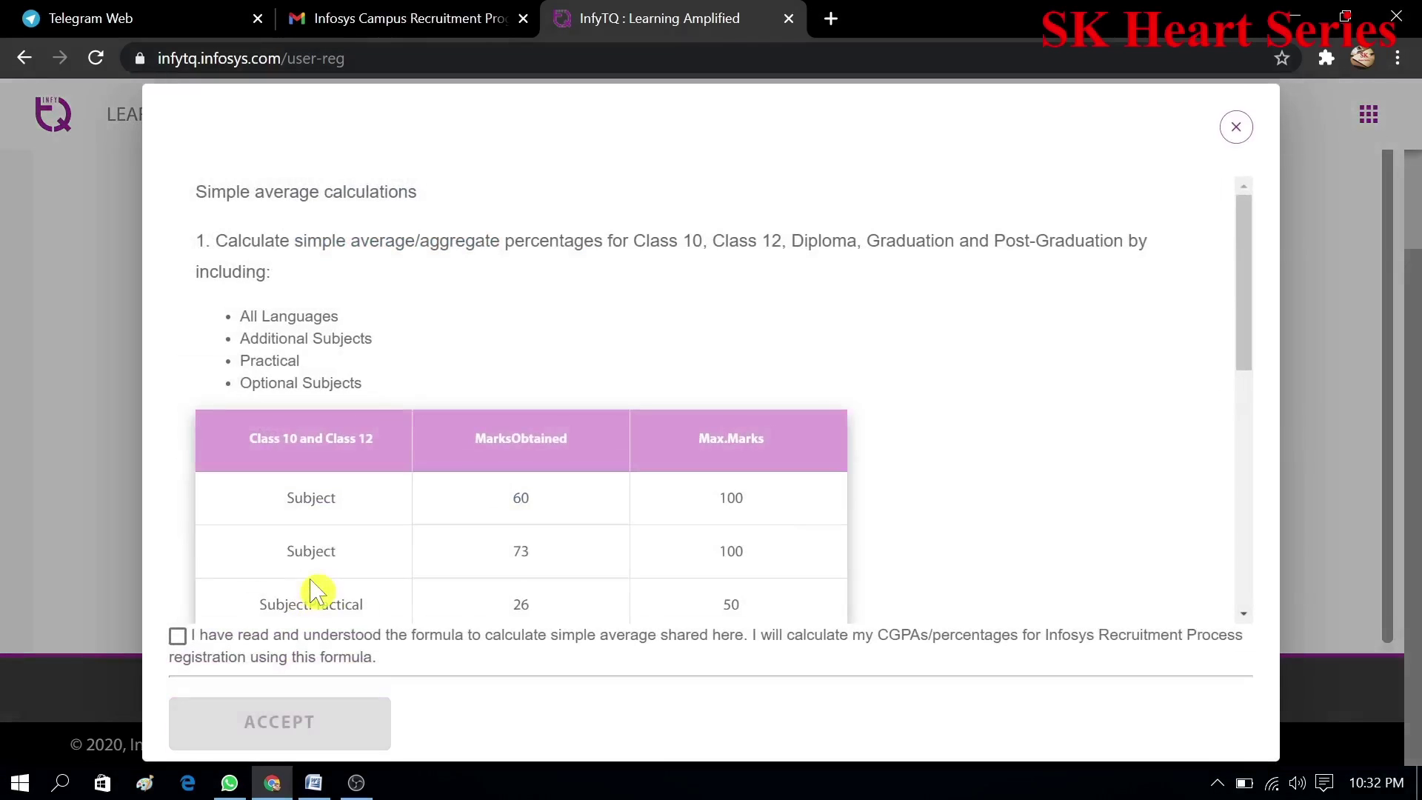
drag(1248, 315, 1264, 613)
drag(1267, 707, 1262, 704)
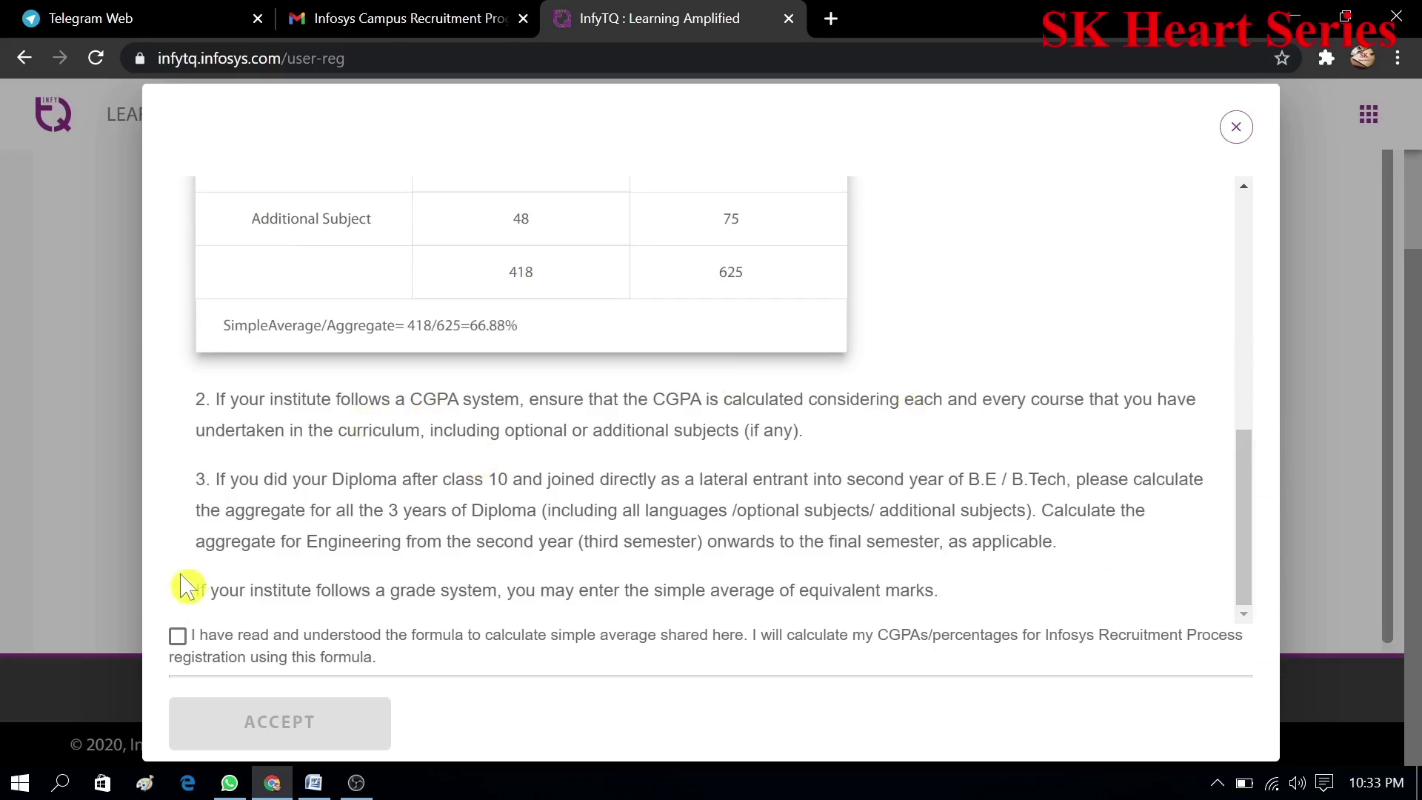
click(180, 638)
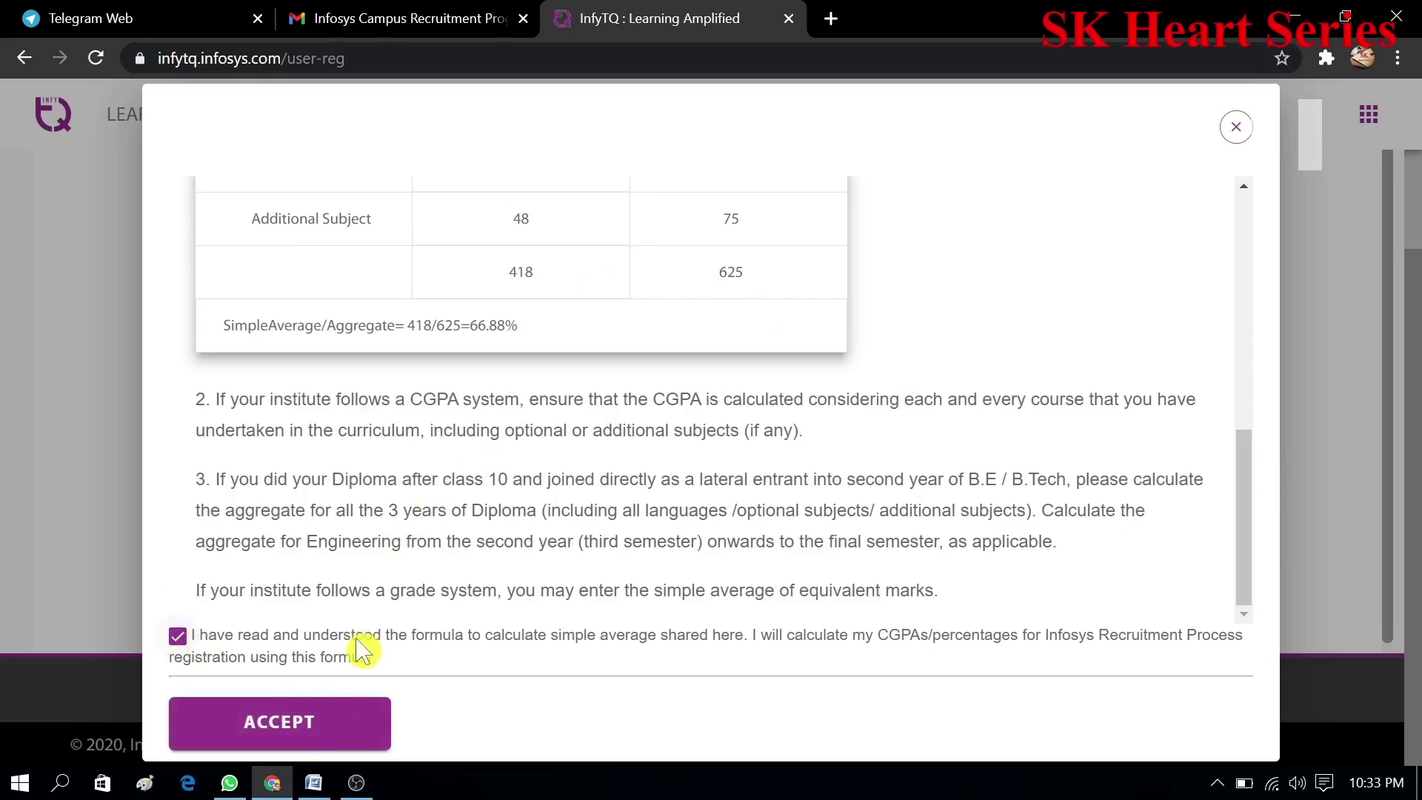
- Accept the formula notice, expand Class X details and enter 'Latur' as the board
click(345, 724)
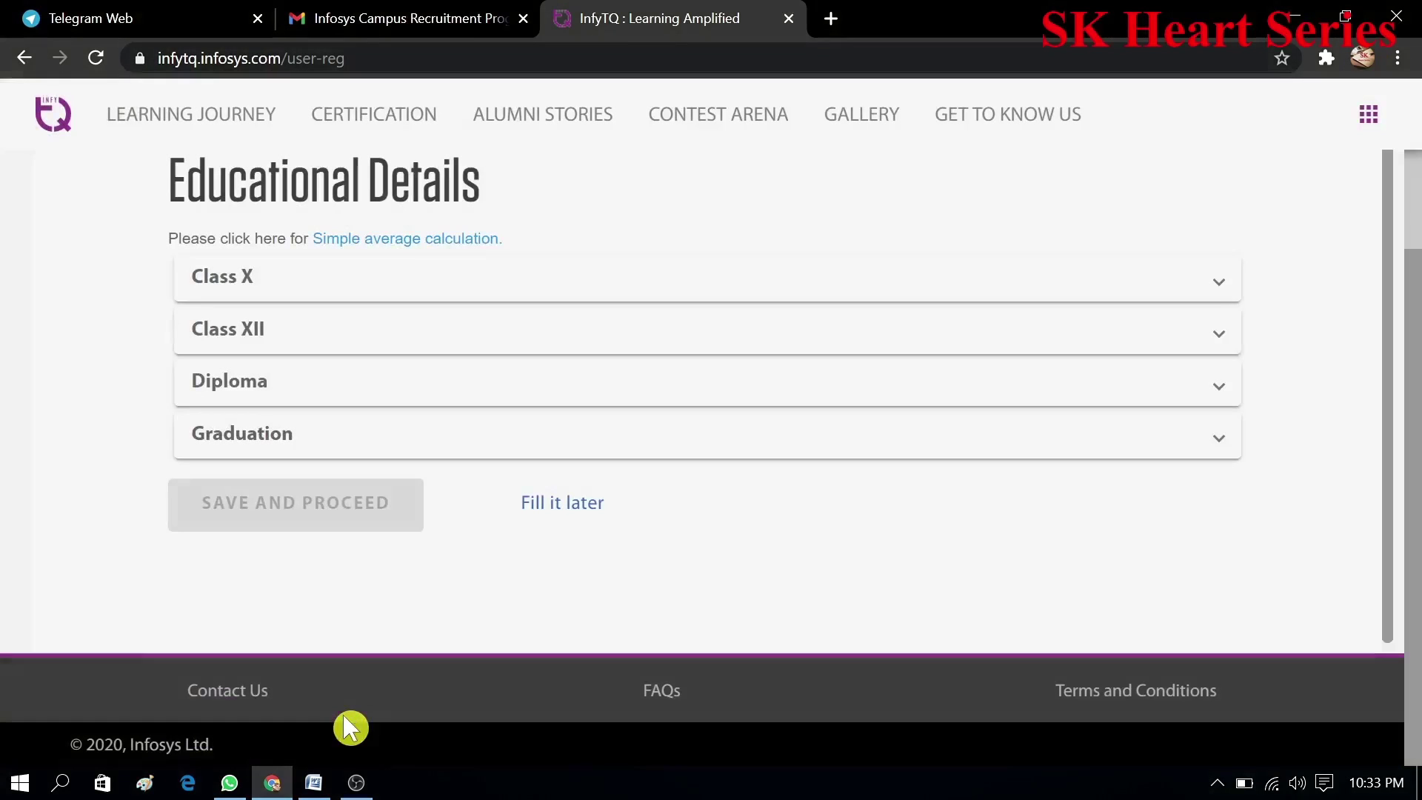
click(757, 297)
click(461, 384)
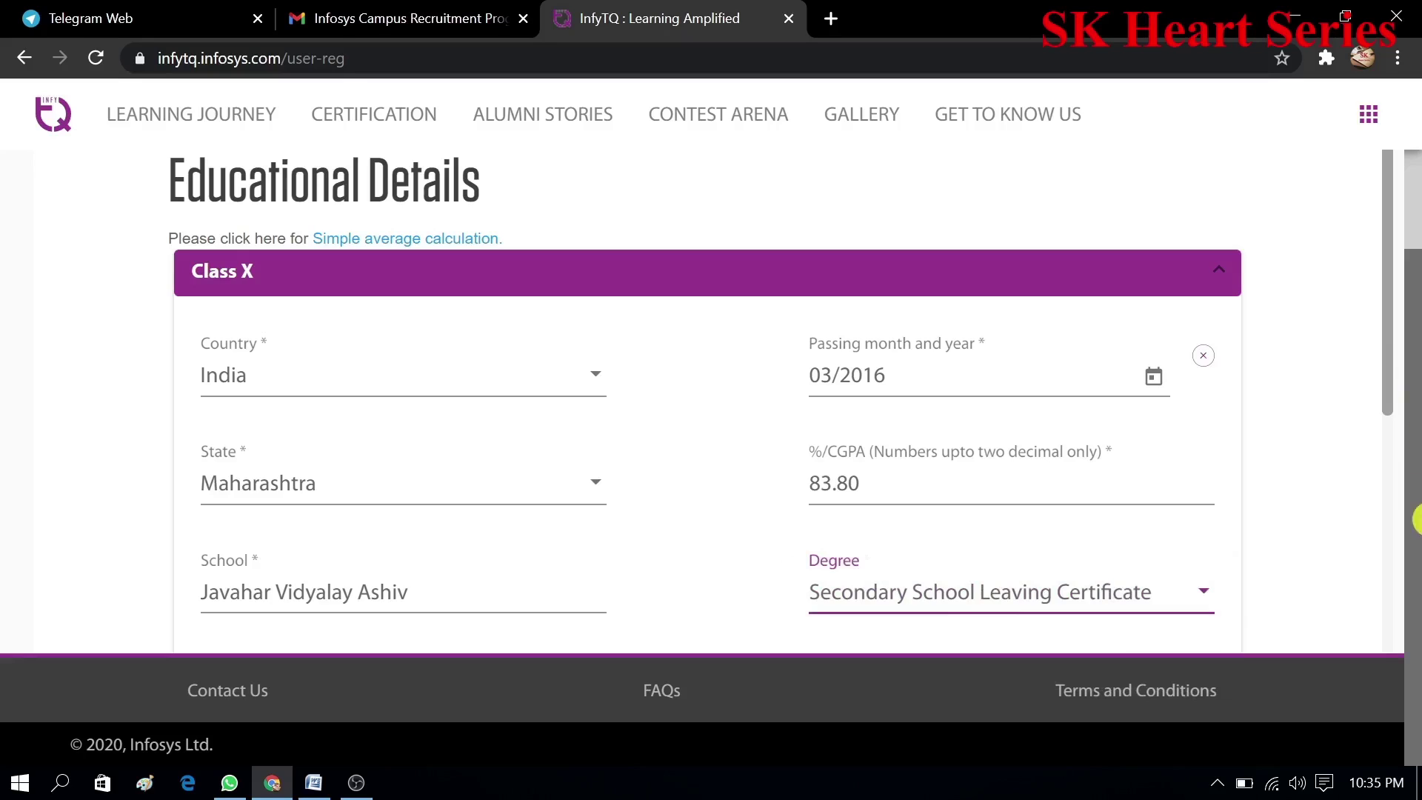
click(1388, 408)
drag(1397, 407, 1401, 511)
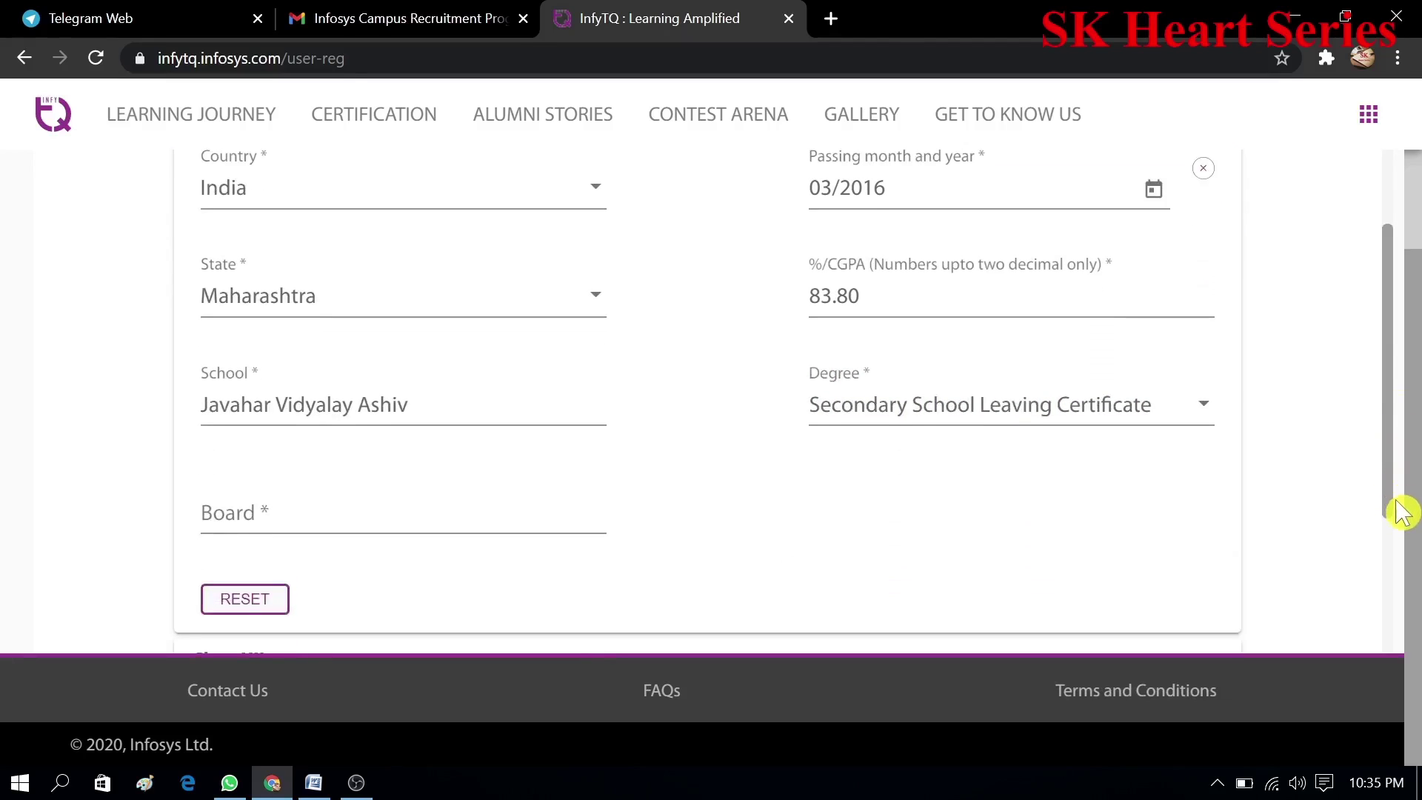
click(379, 520)
text(Latur Divisional Board)
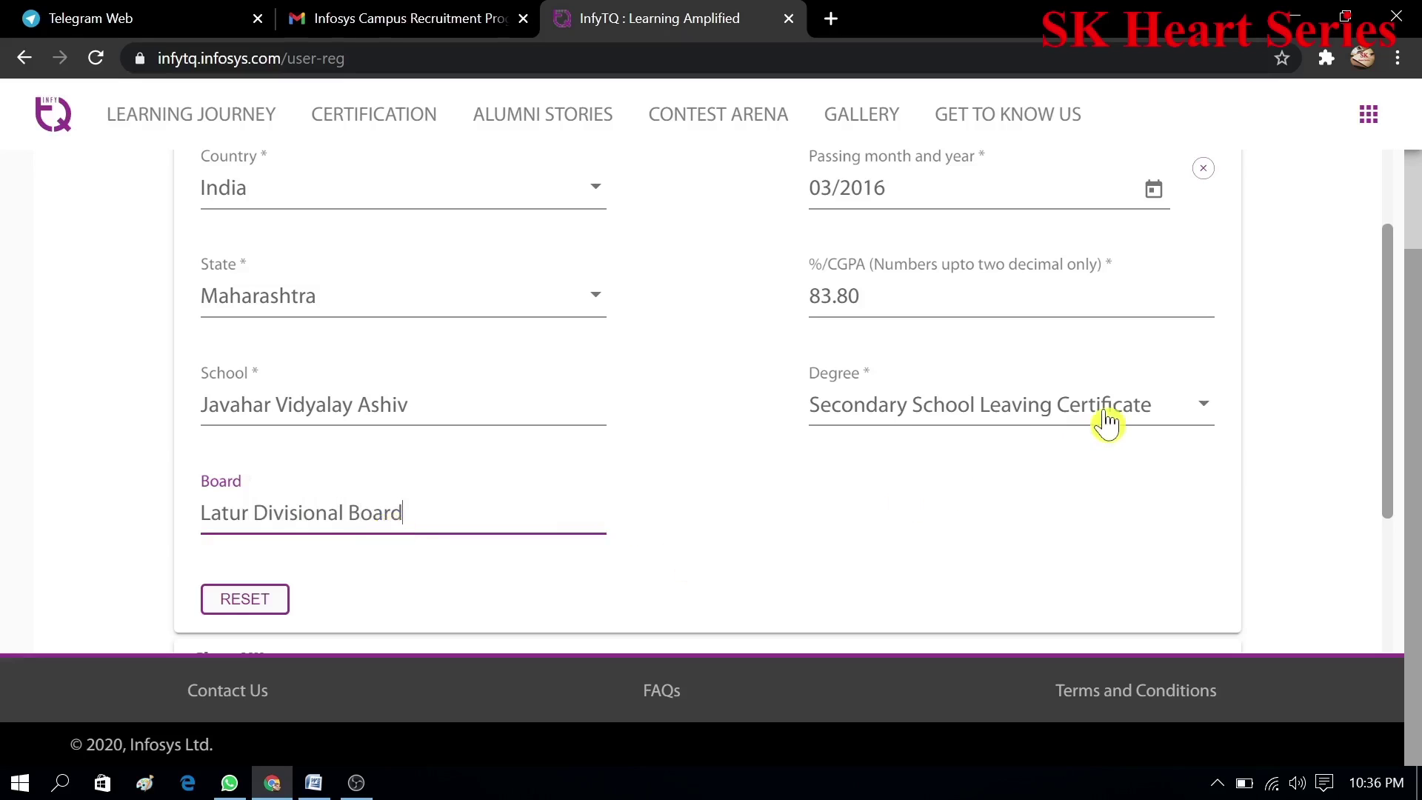
- Expand the Class XII details and start entering its board
scroll(1064, 445, down, 3)
click(1071, 444)
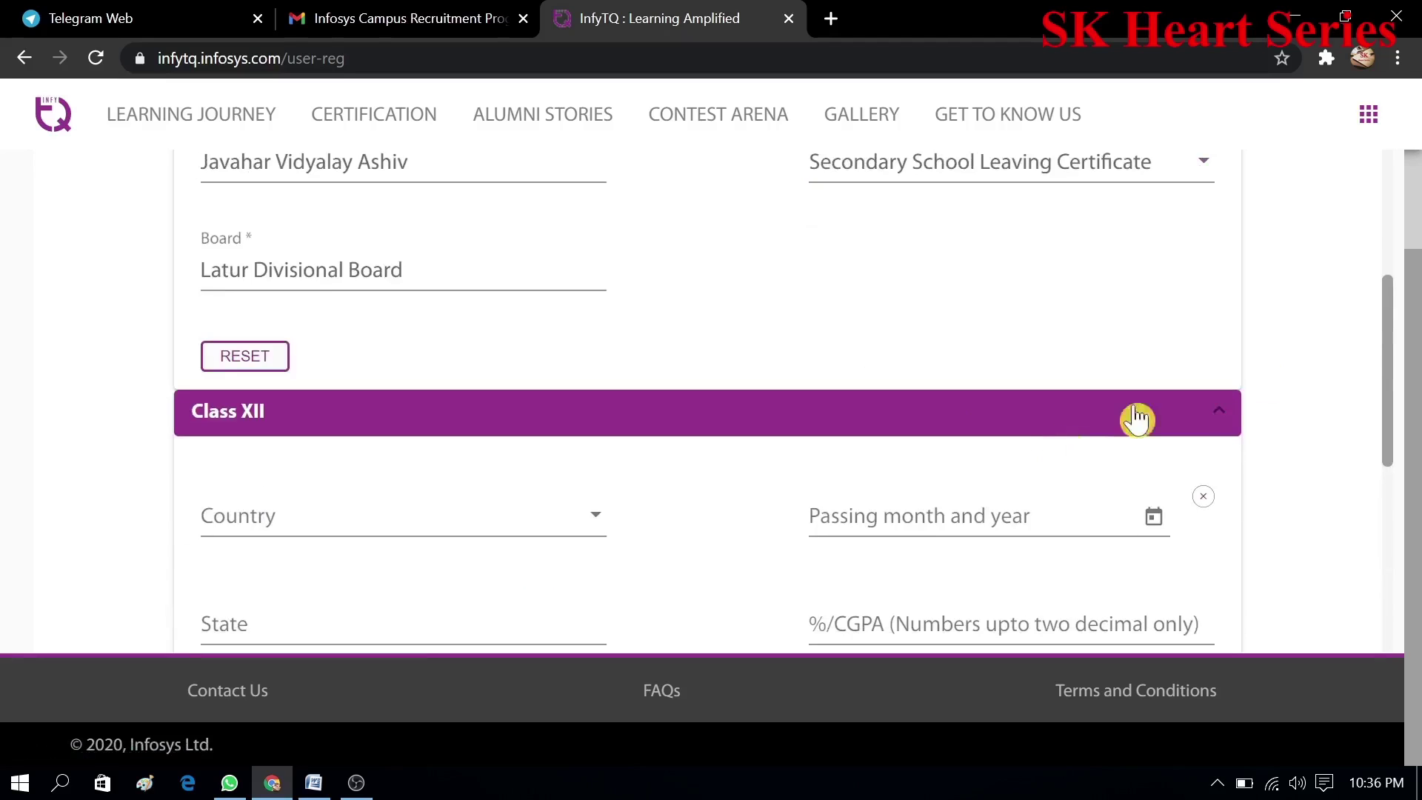
drag(1392, 348, 1393, 543)
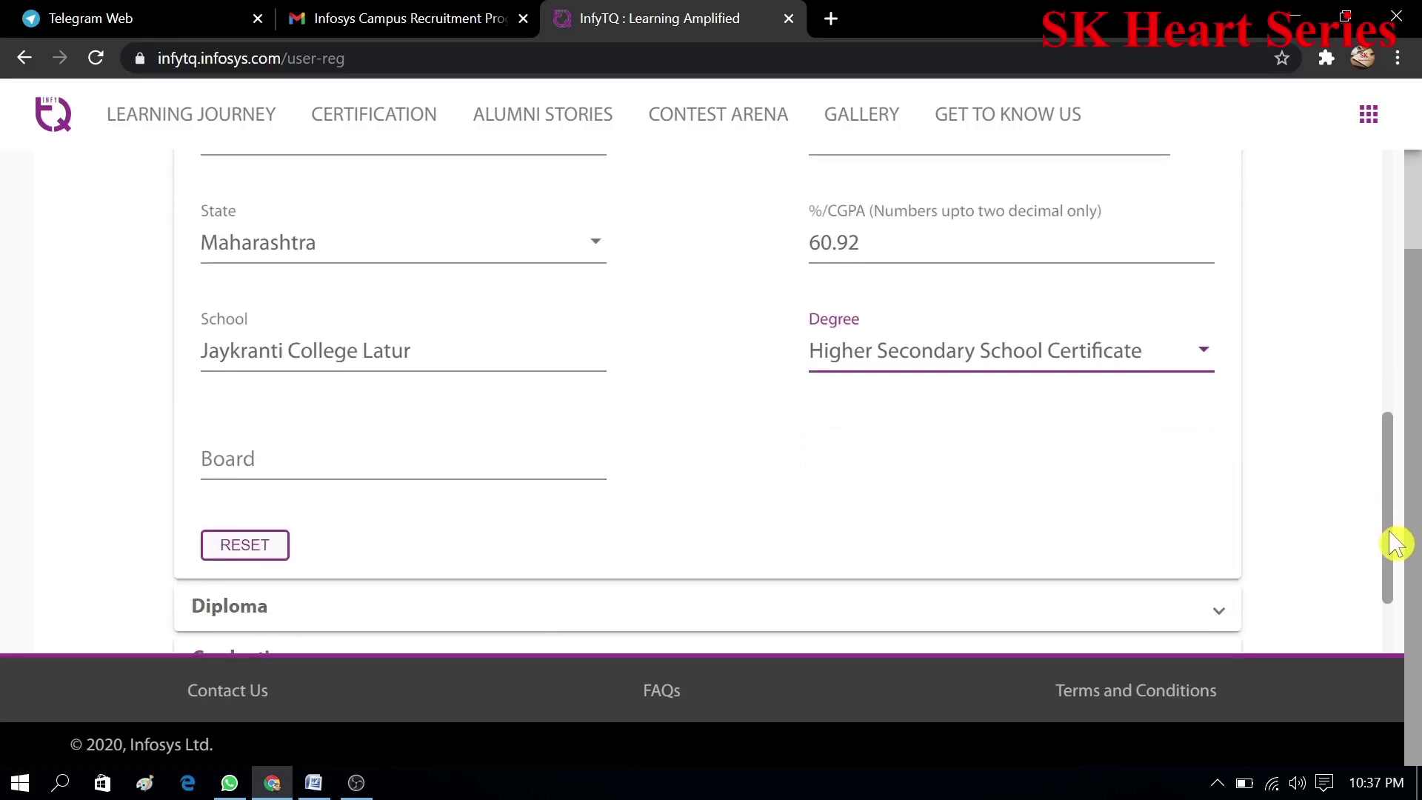
click(487, 465)
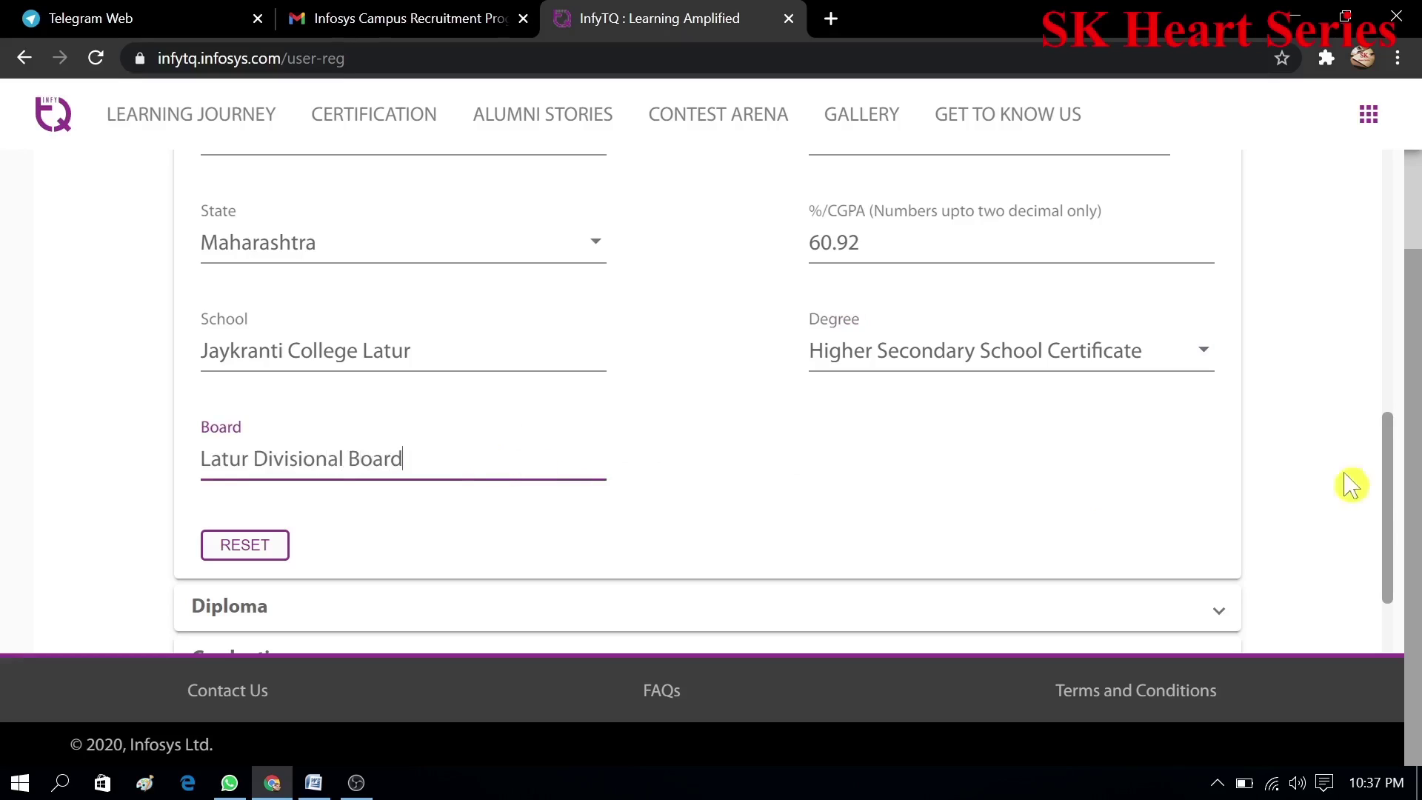
- Expand Graduation and set the institute to College of Computer Science and Information Technology Latur
drag(1397, 496, 1397, 566)
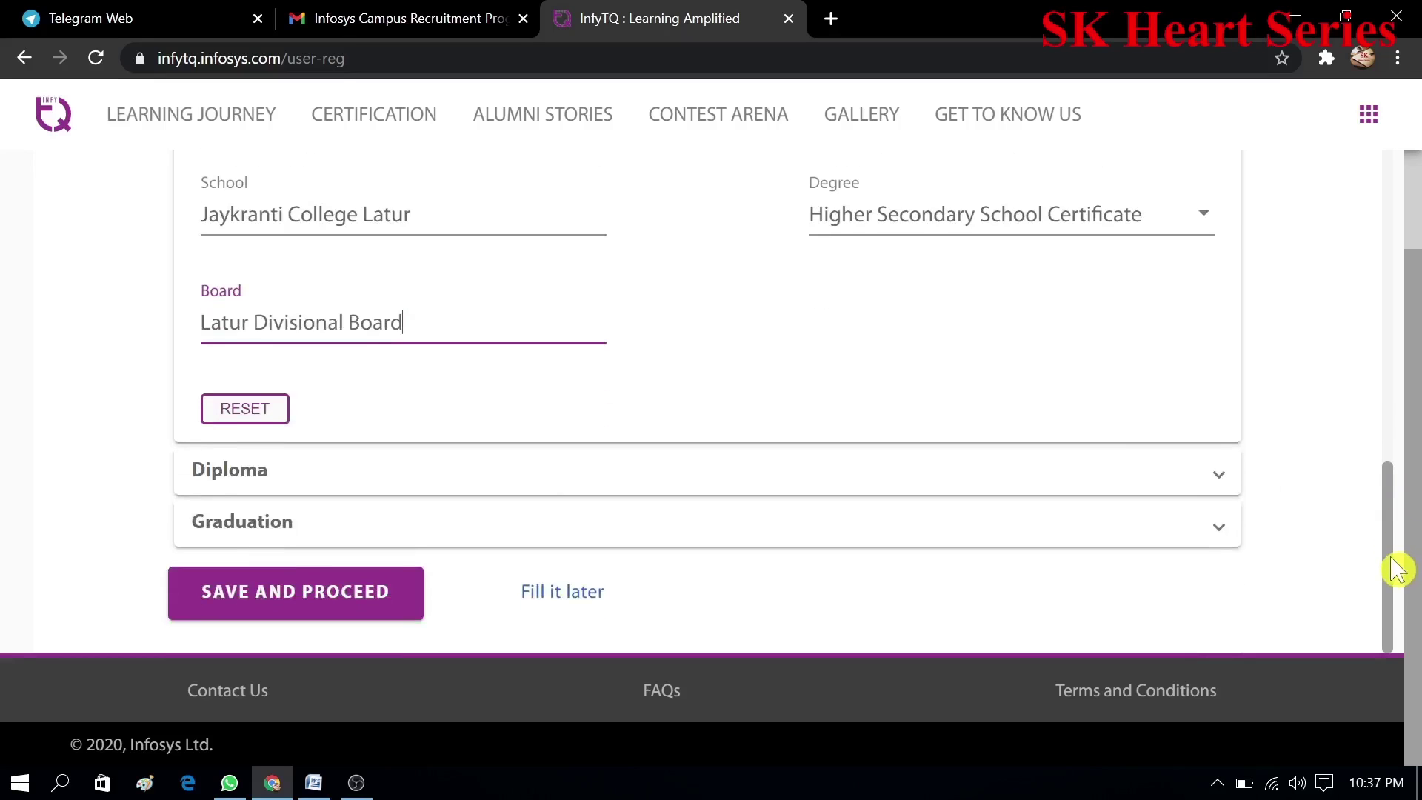
click(1127, 493)
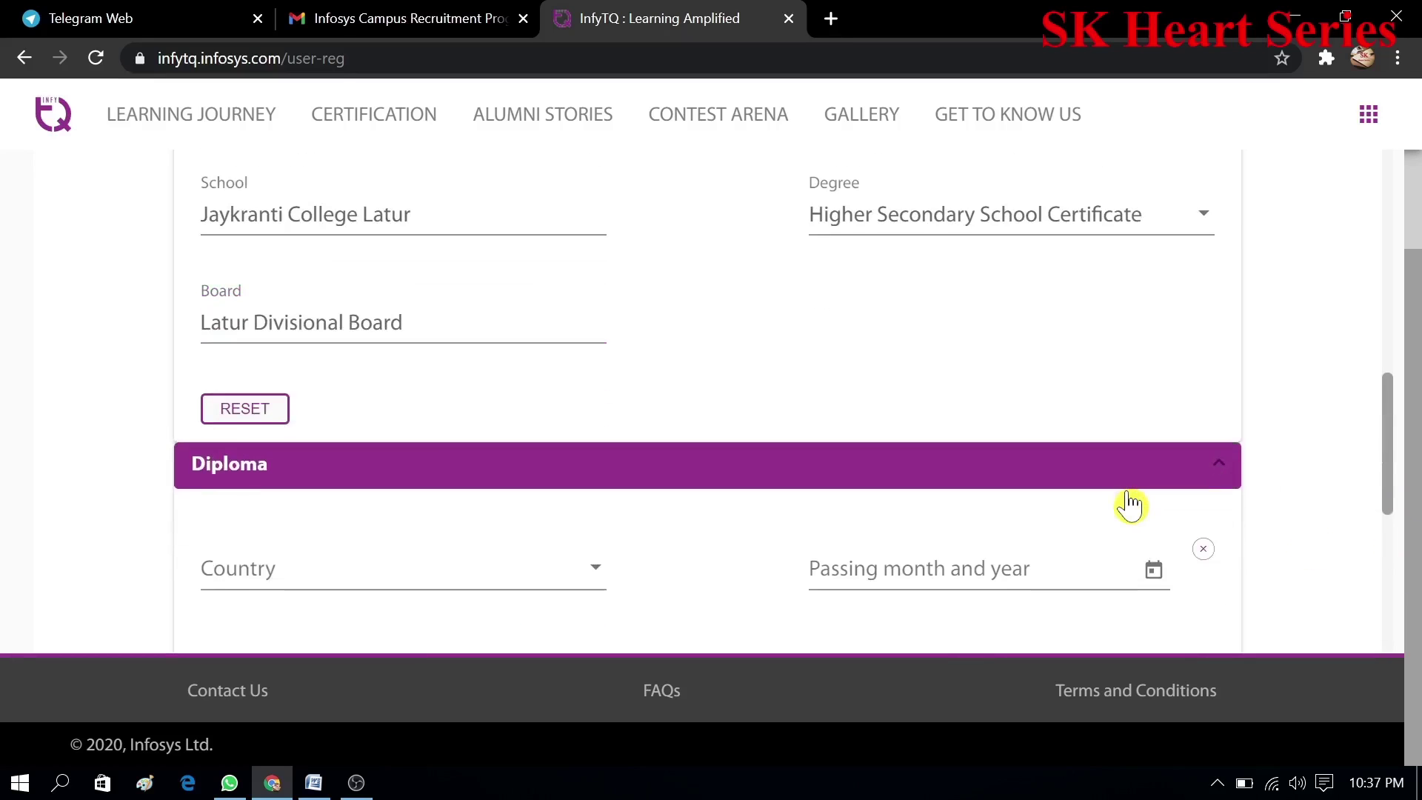
click(1130, 505)
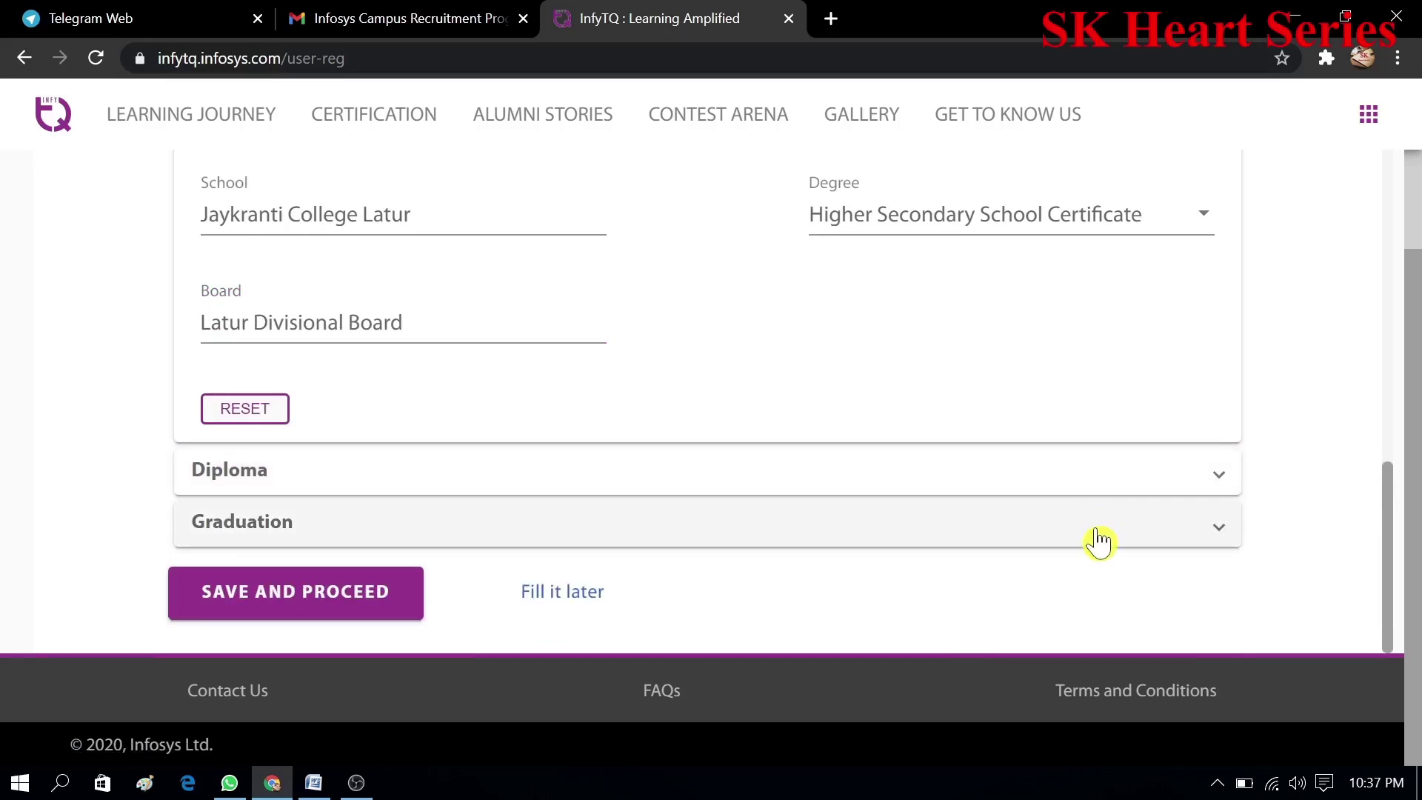
click(1104, 540)
scroll(740, 519, down, 5)
click(567, 482)
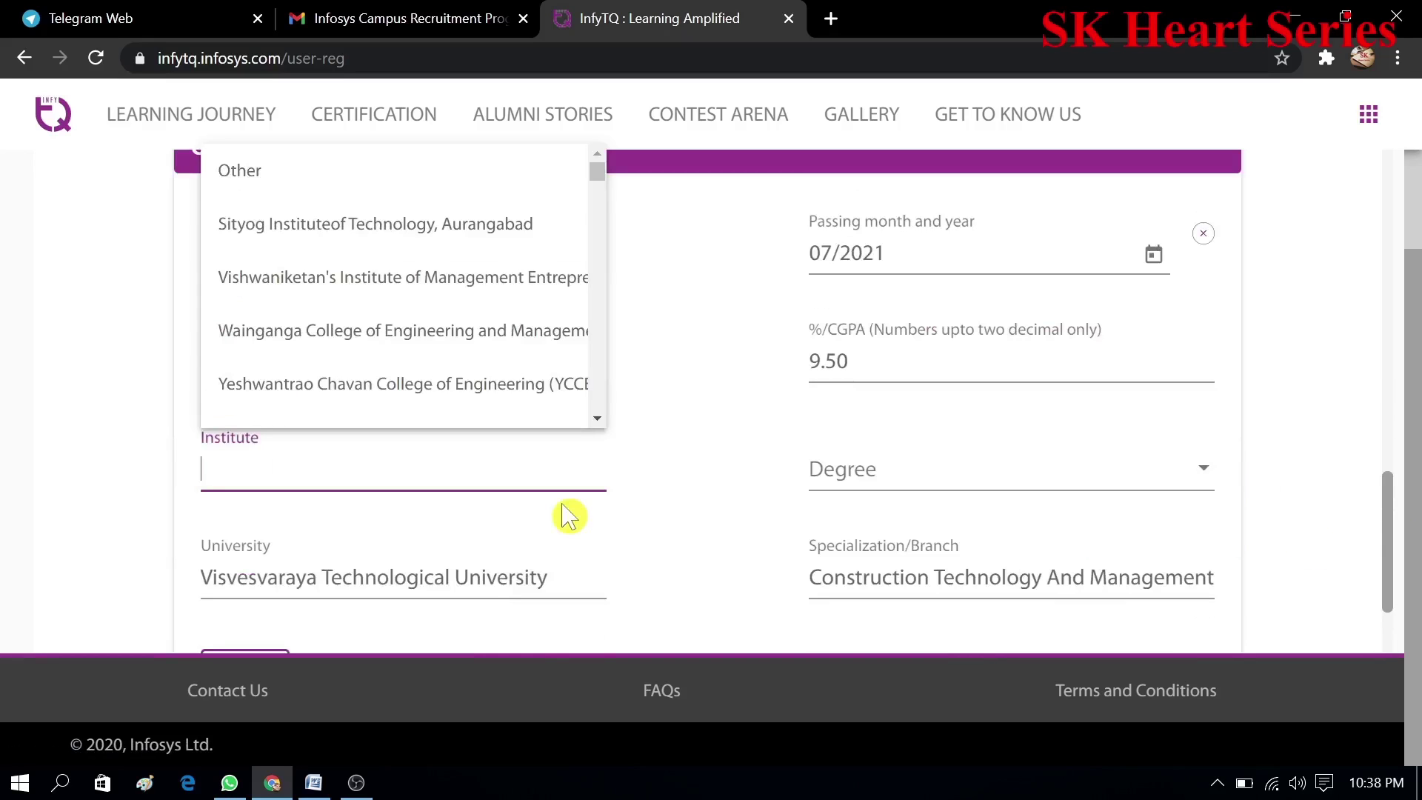
text(CO)
key(BackSpace)
text(o)
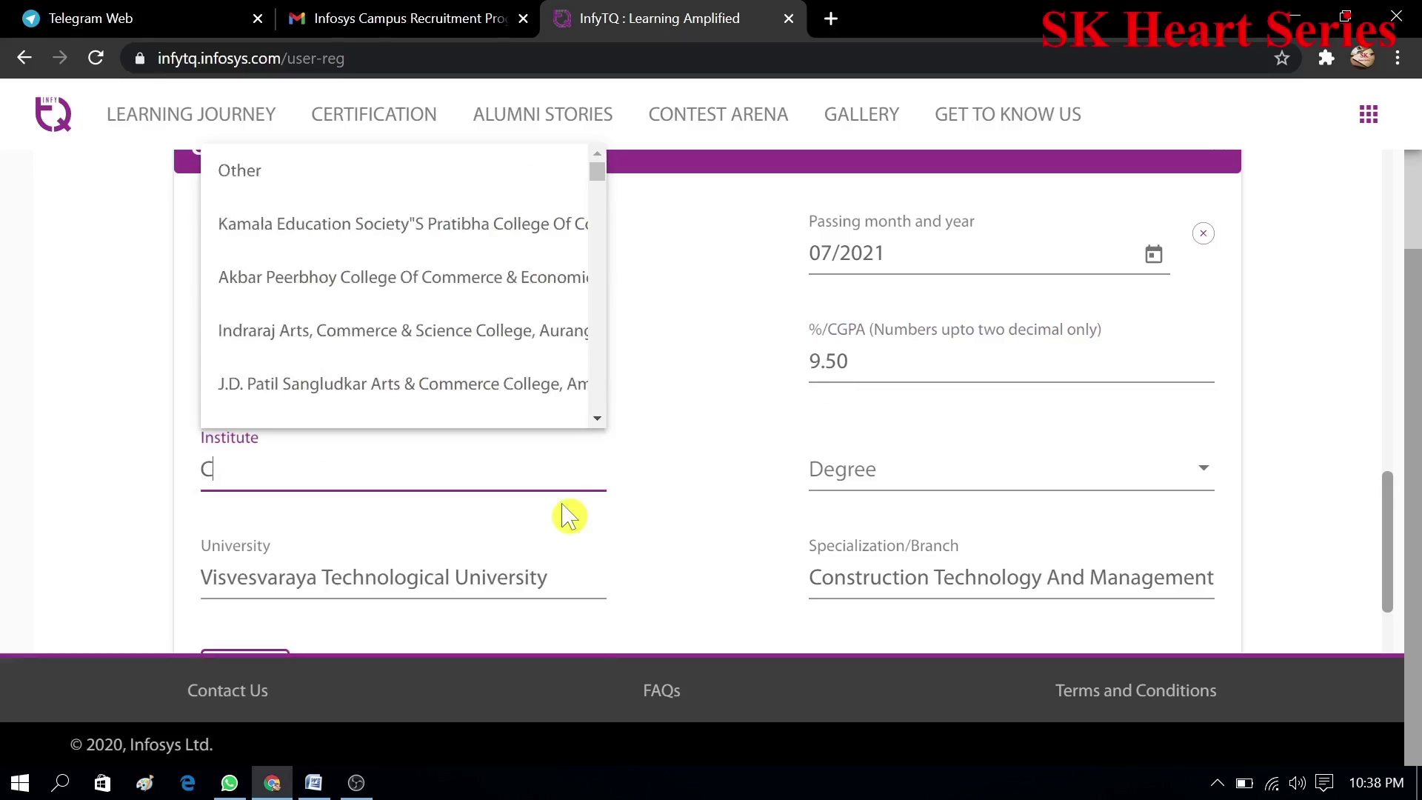
text(llge)
key(BackSpace)
key(BackSpace)
key(BackSpace)
text(ege of computer science and information technology Latur)
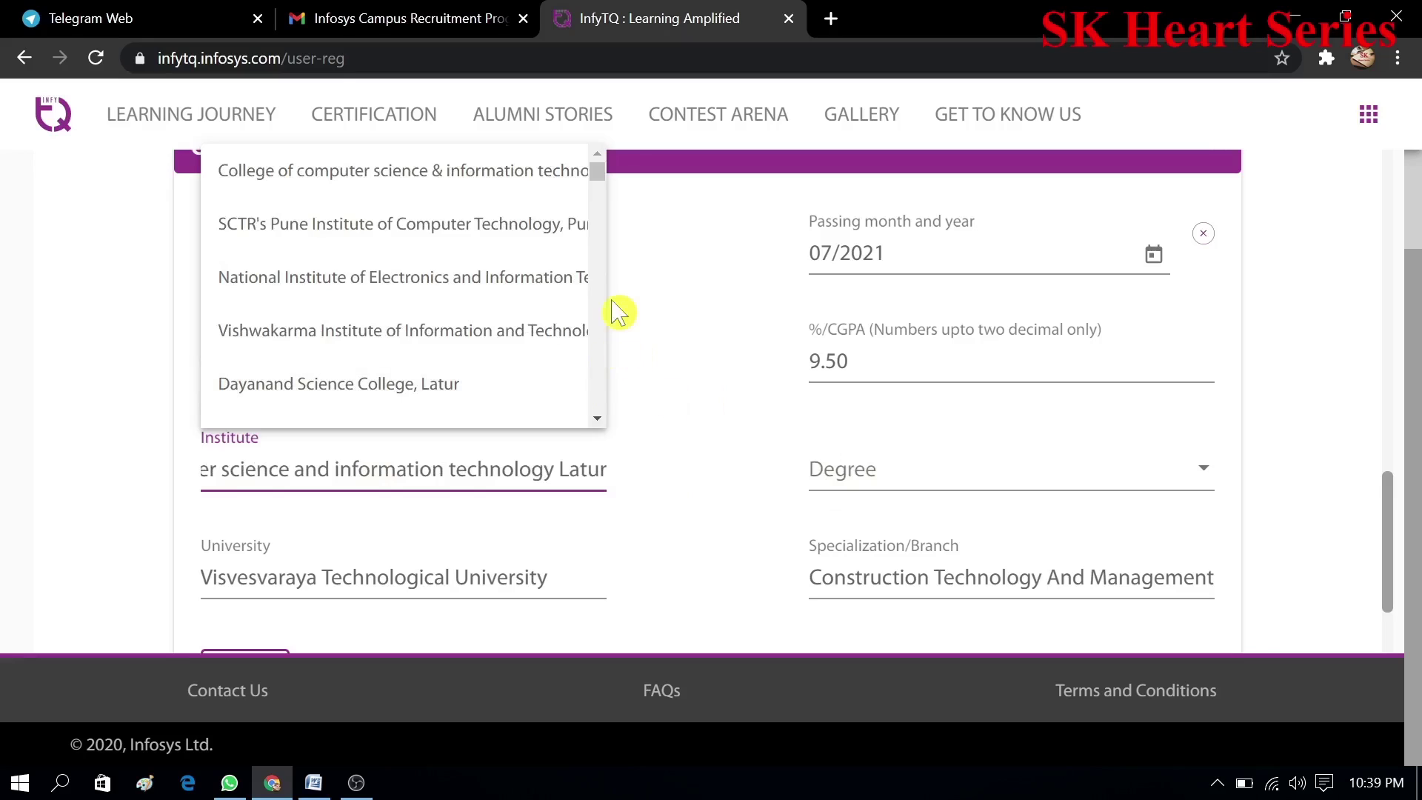
click(552, 185)
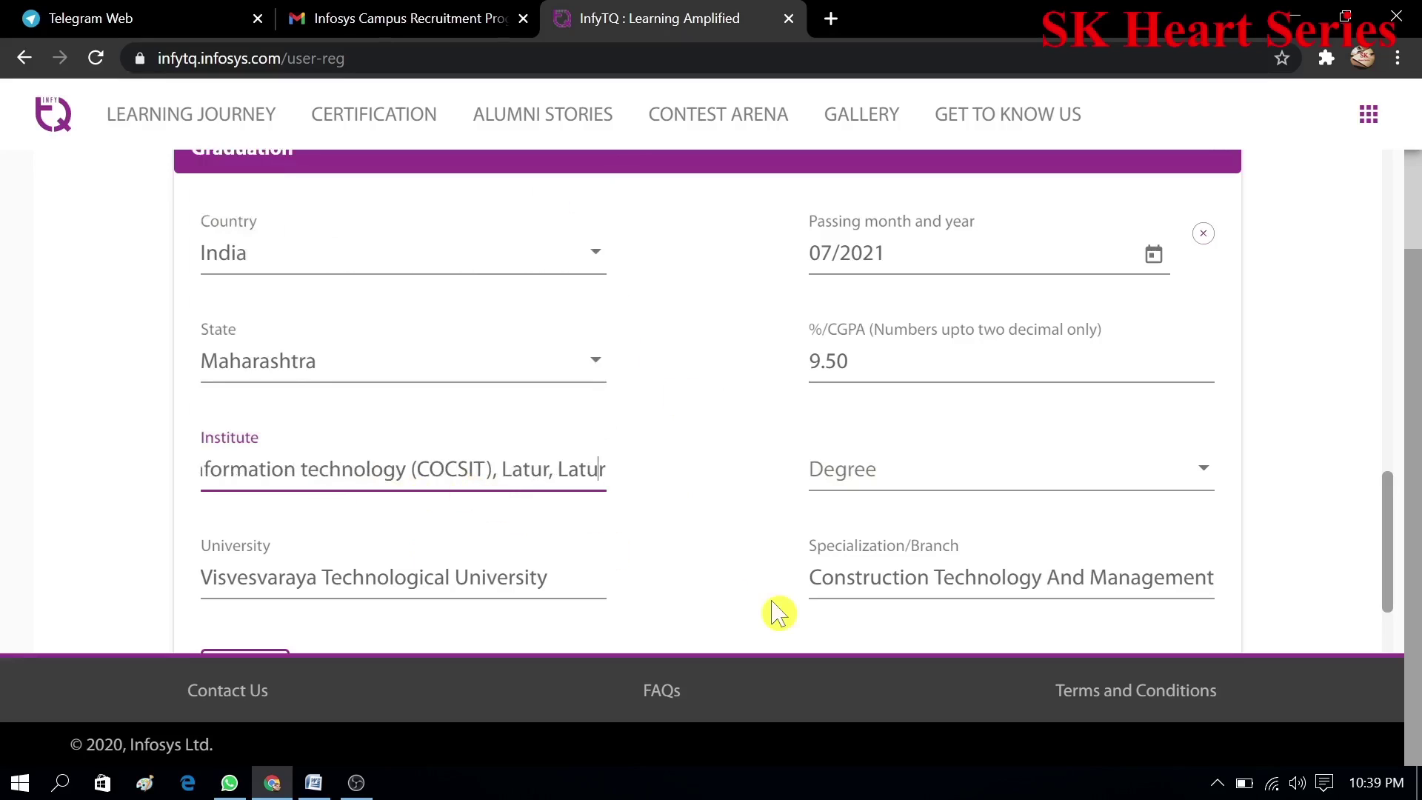
key(Left)
key(Left)
key(Left)
key(Left)
key(Left)
key(Left)
key(Left)
key(Left)
key(Left)
key(Left)
key(Left)
key(Left)
key(Left)
key(Left)
key(Left)
key(Left)
key(Left)
key(Left)
key(Left)
key(Left)
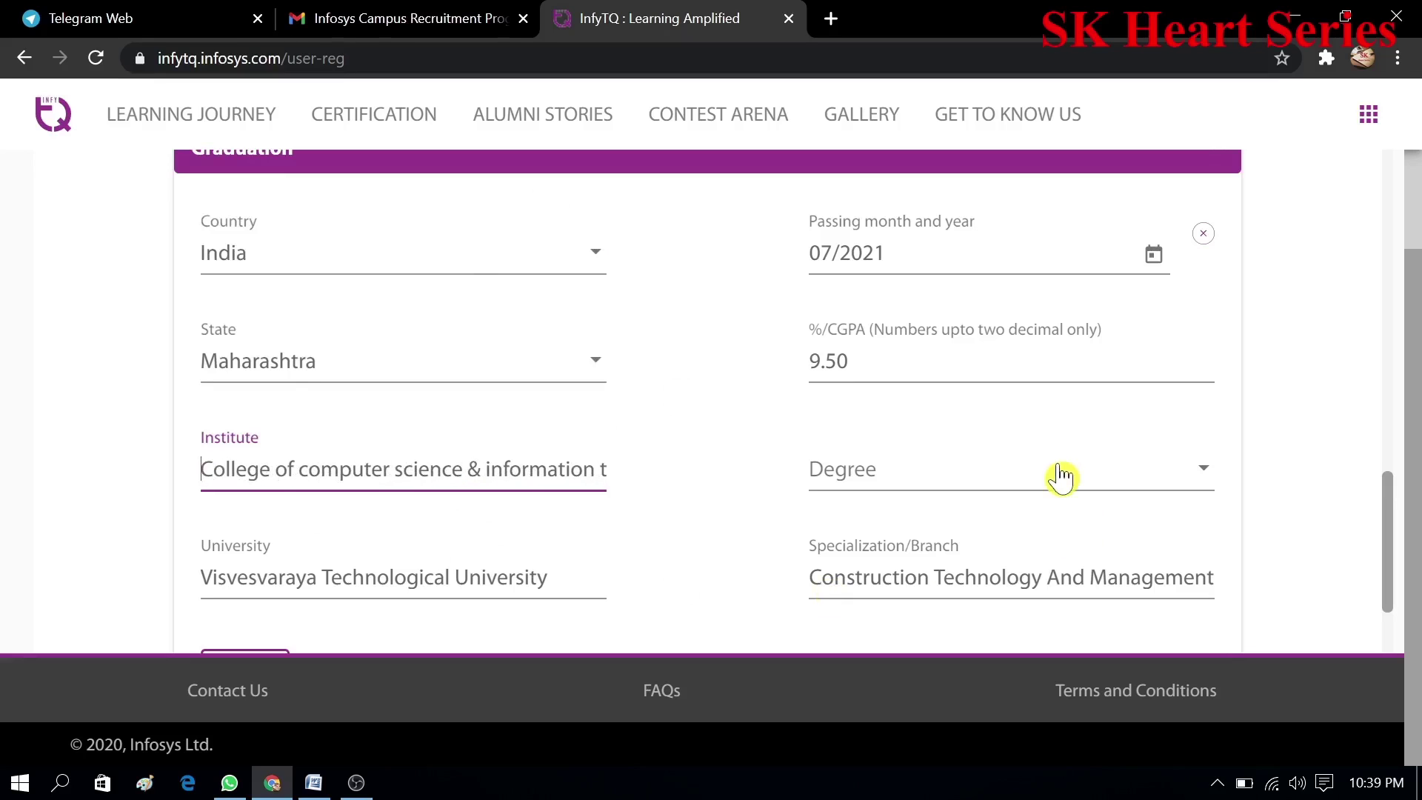
- Set the degree to Bachelor Of Science and specialization to Computer Science
click(1063, 474)
click(918, 600)
click(1175, 587)
text(Computer Sci)
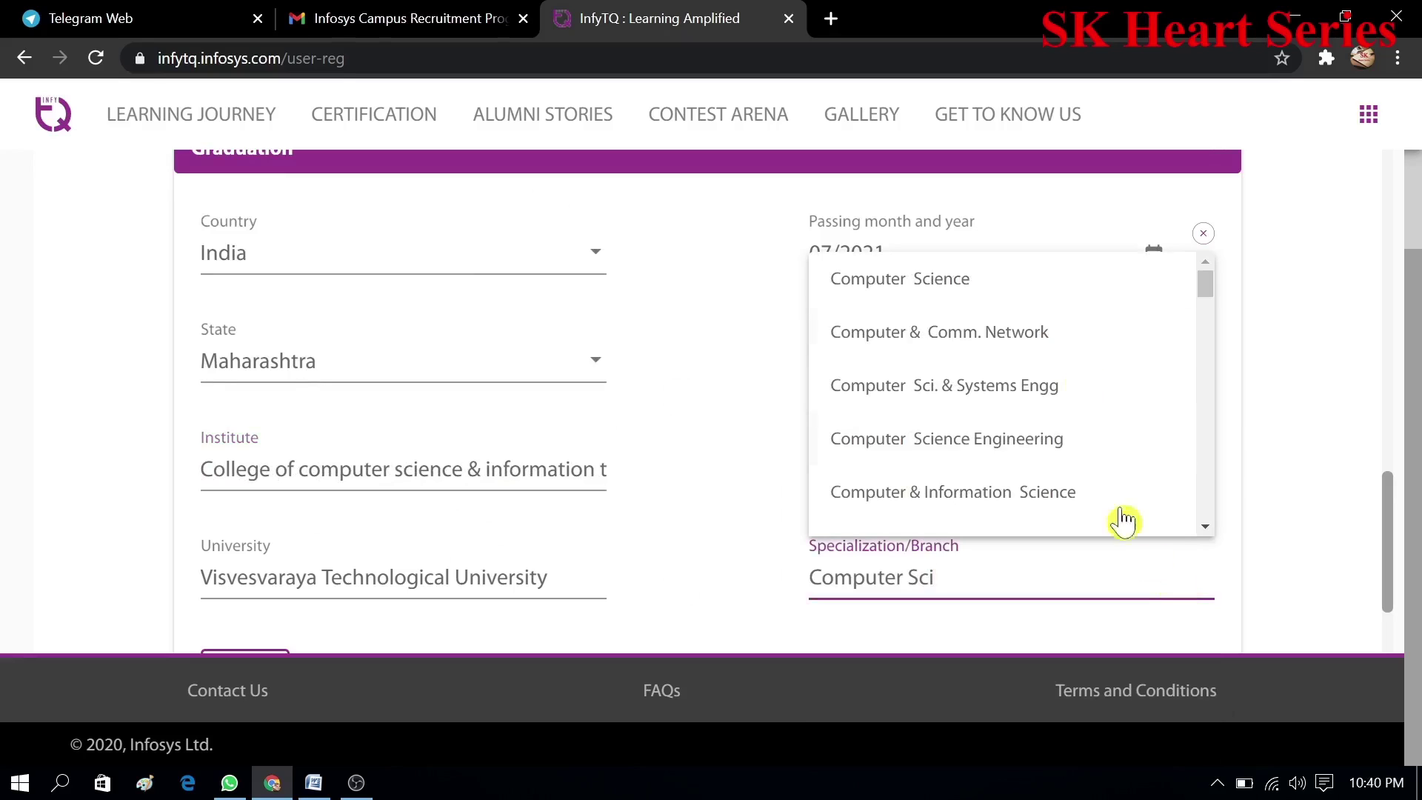
click(1052, 288)
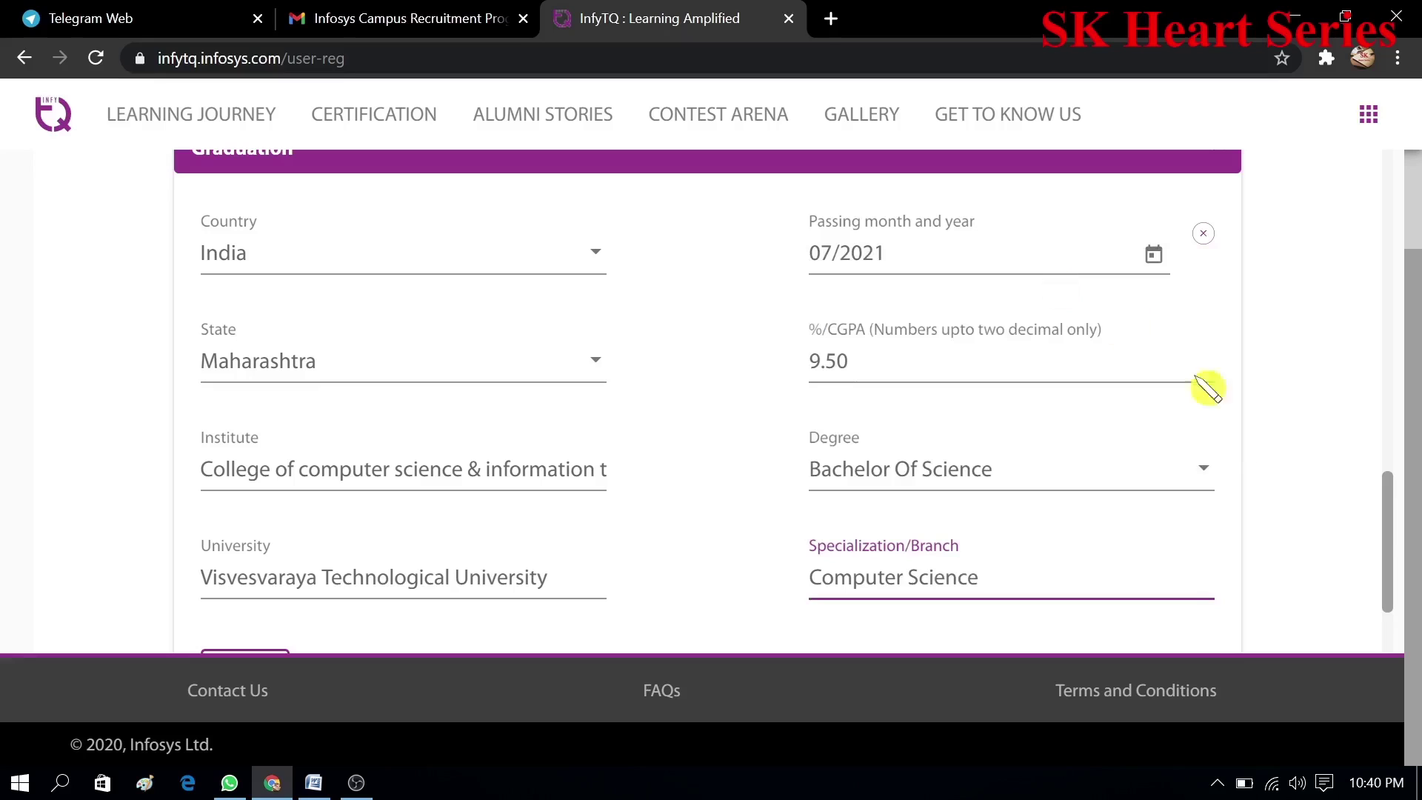
- Replace the university with SwamiRamanandTeerthMarathwadaUniv,Nanded
drag(1396, 529, 1396, 583)
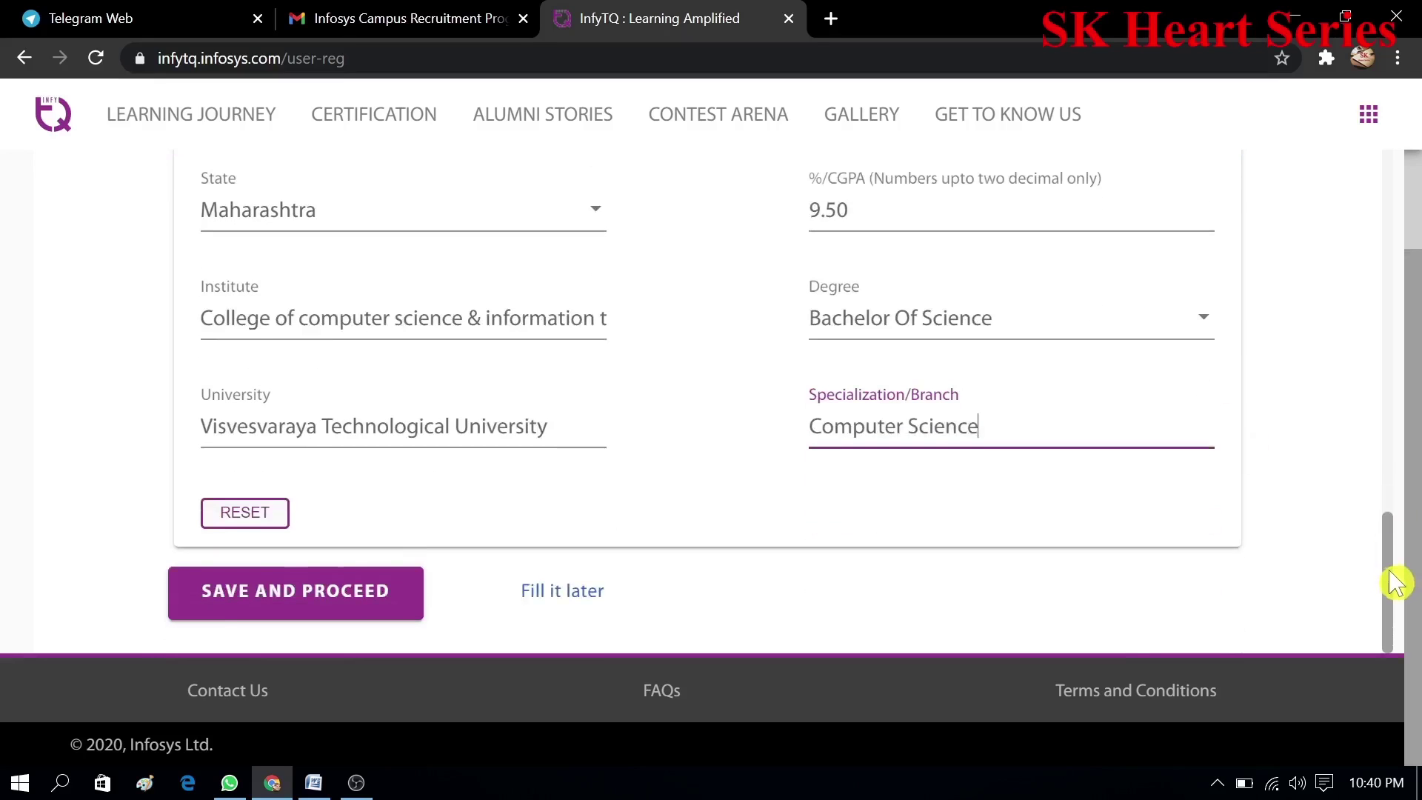
click(580, 431)
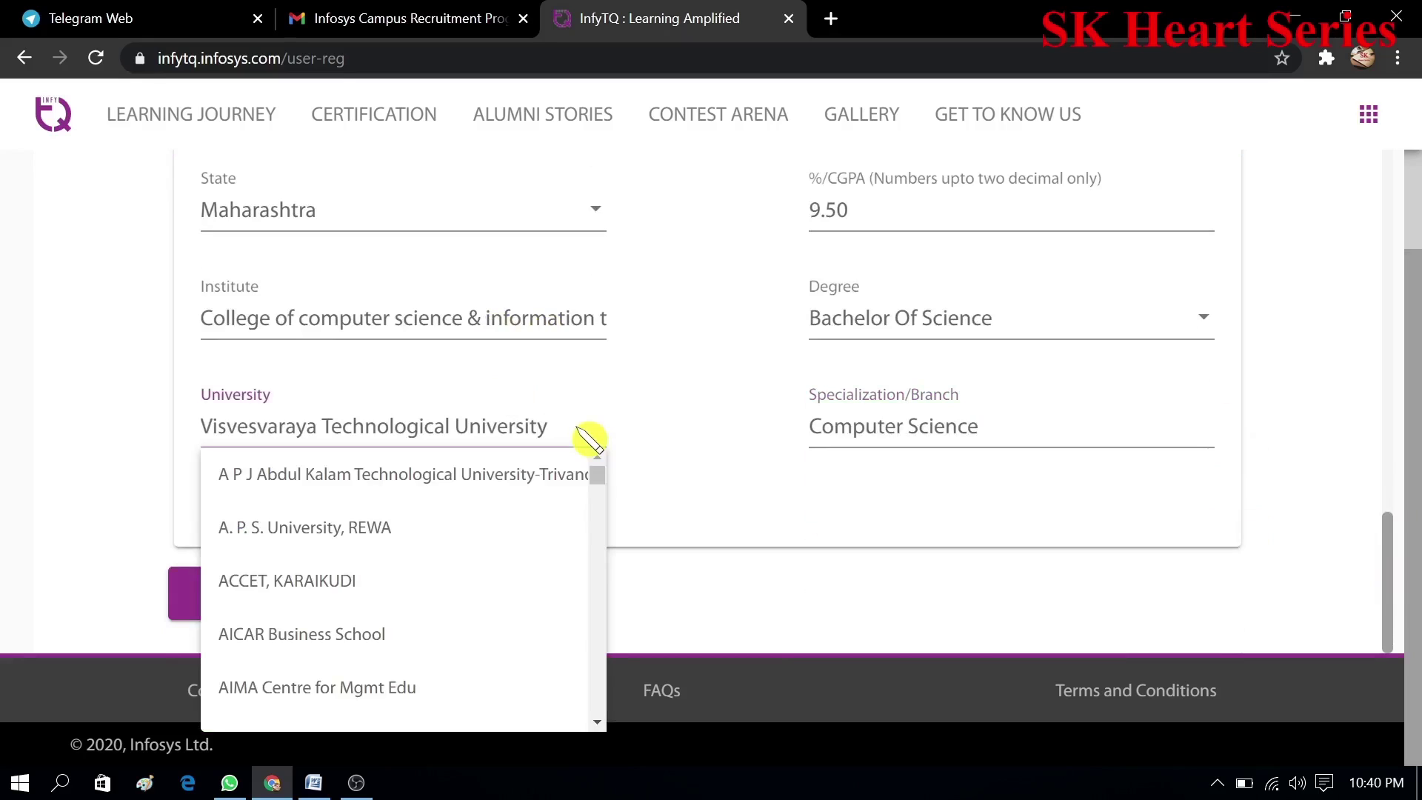
key(BackSpace)
key(BackSpace)
key(BackSpace)
key(BackSpace)
key(BackSpace)
key(BackSpace)
key(BackSpace)
key(BackSpace)
key(BackSpace)
key(BackSpace)
key(BackSpace)
key(BackSpace)
key(BackSpace)
key(BackSpace)
key(BackSpace)
key(BackSpace)
key(BackSpace)
key(BackSpace)
key(BackSpace)
key(BackSpace)
key(BackSpace)
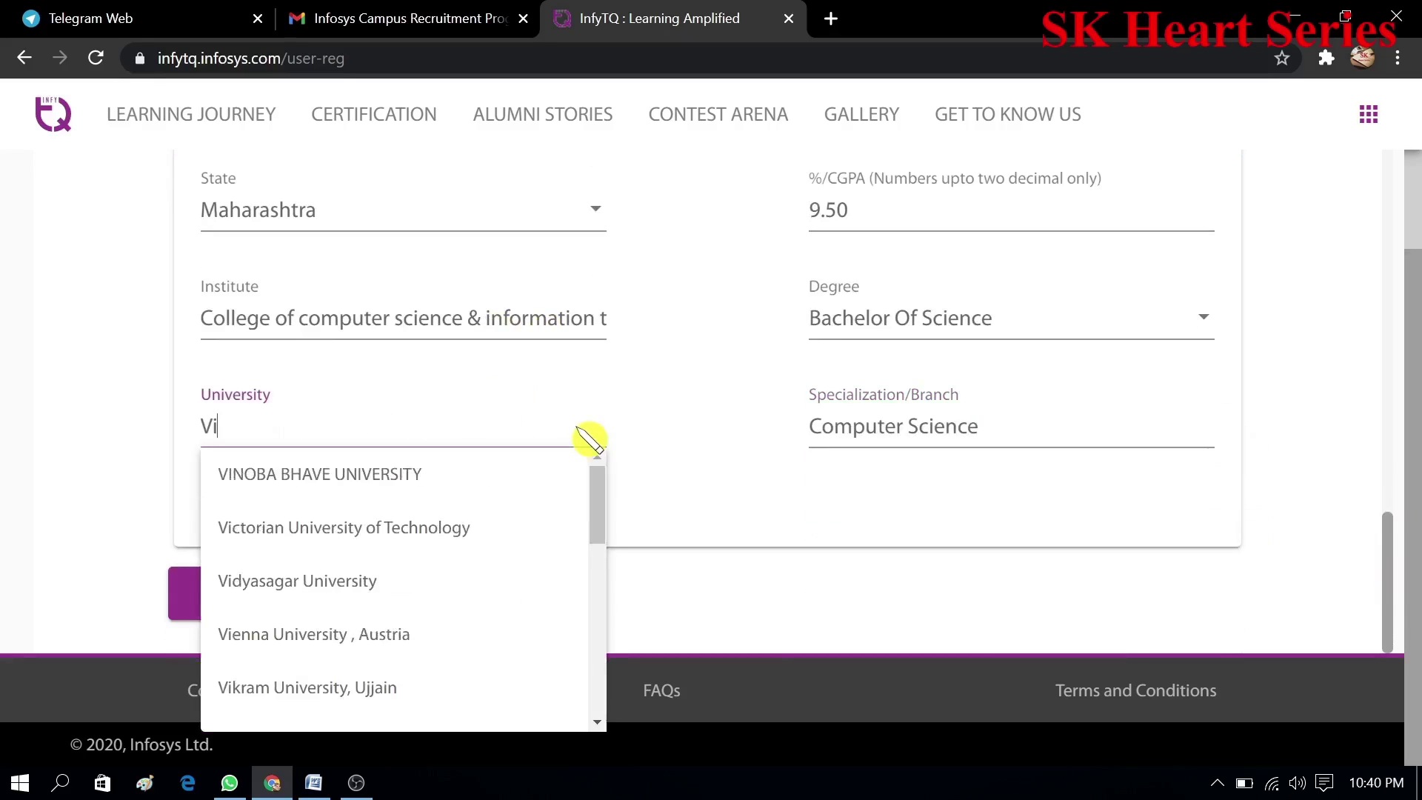
key(BackSpace)
key(BackSpace)
text(Swami)
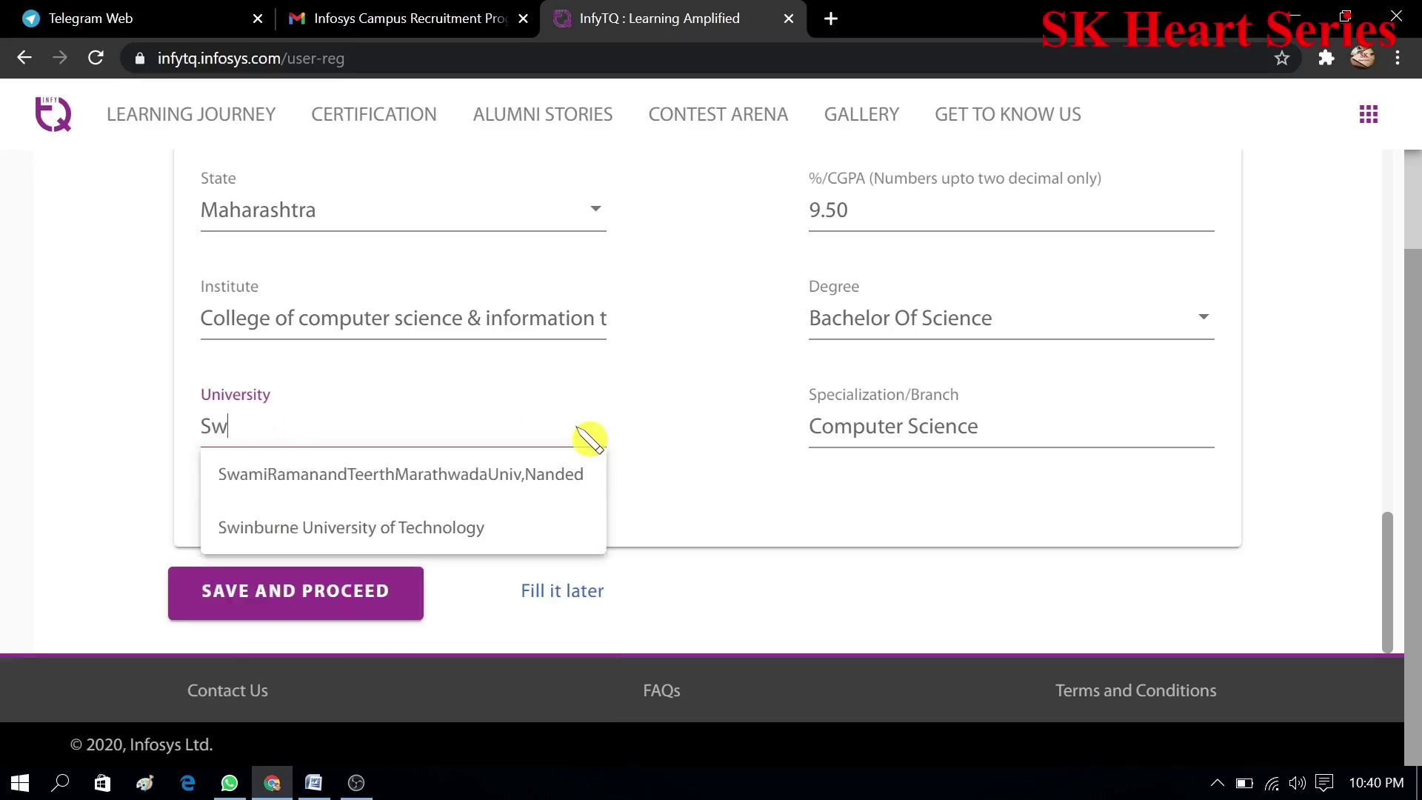
click(540, 483)
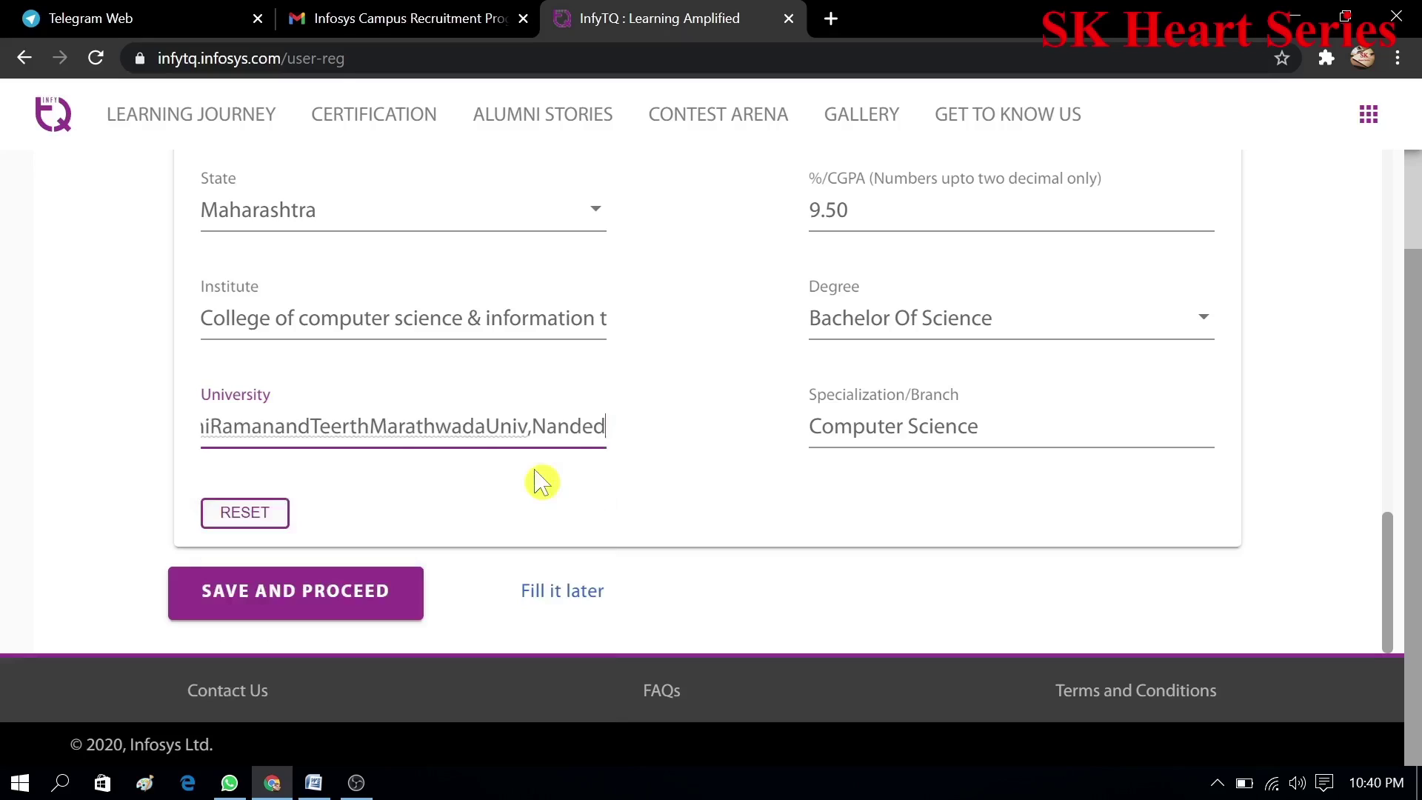
click(540, 482)
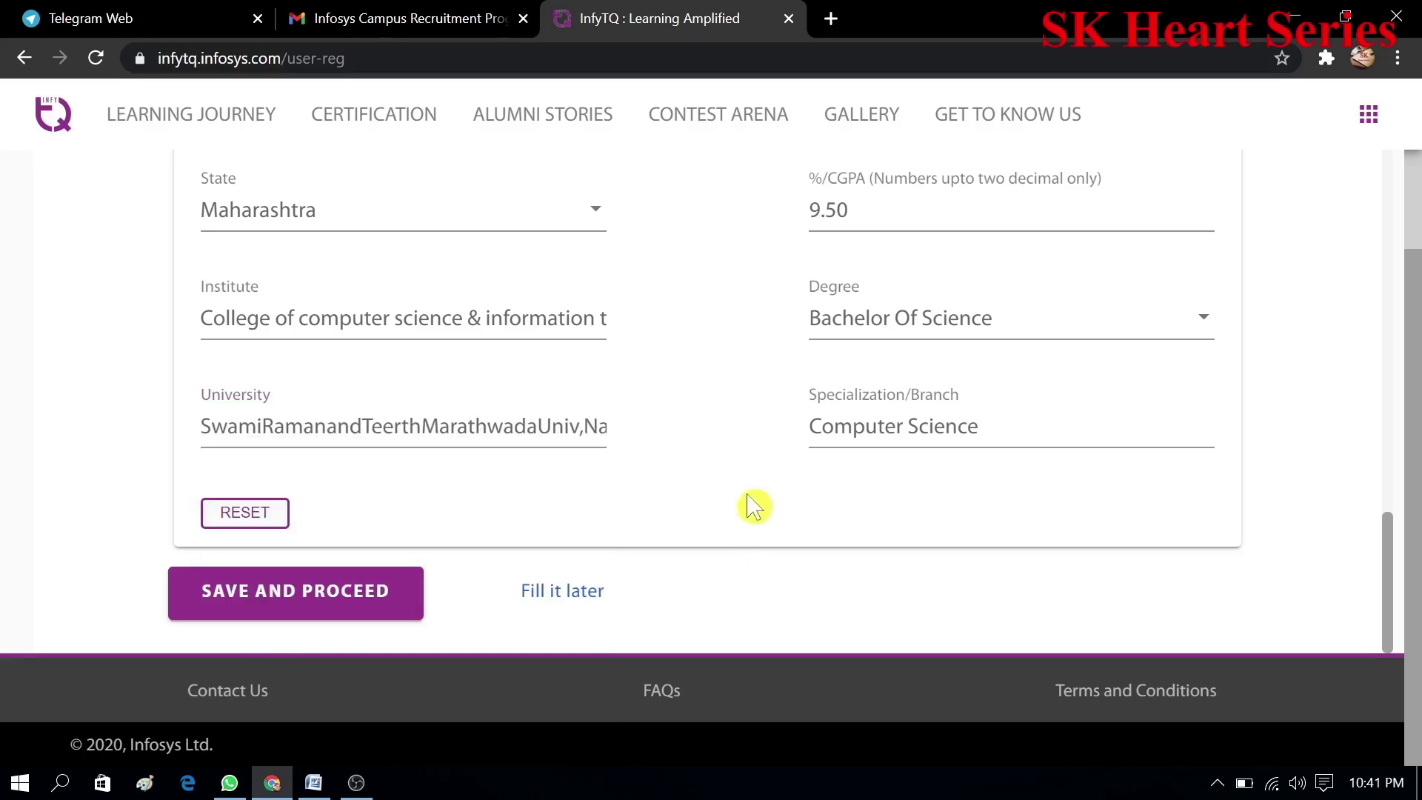
- Save the education details, then answer No to active backlogs and No to education gap, saving each
click(335, 612)
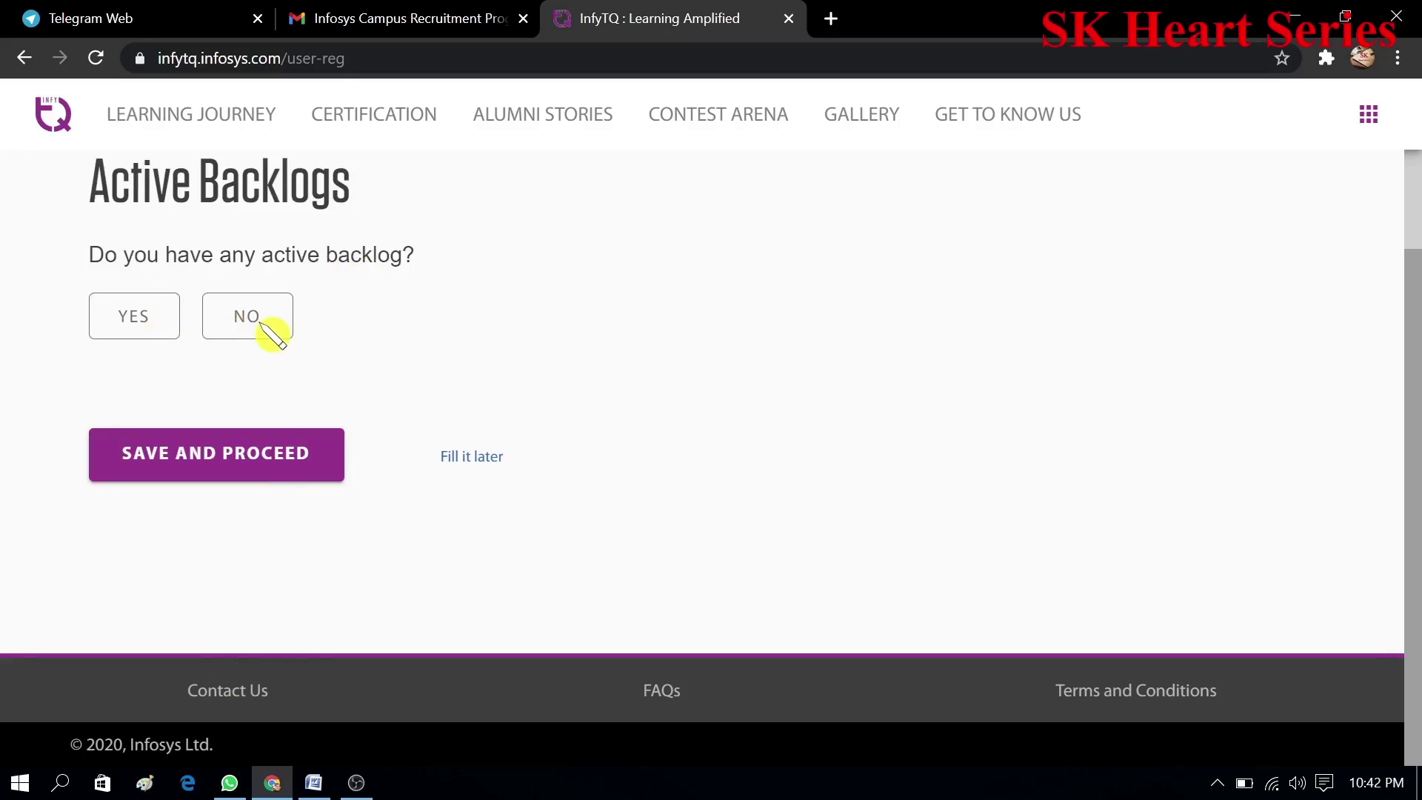
click(261, 325)
click(283, 467)
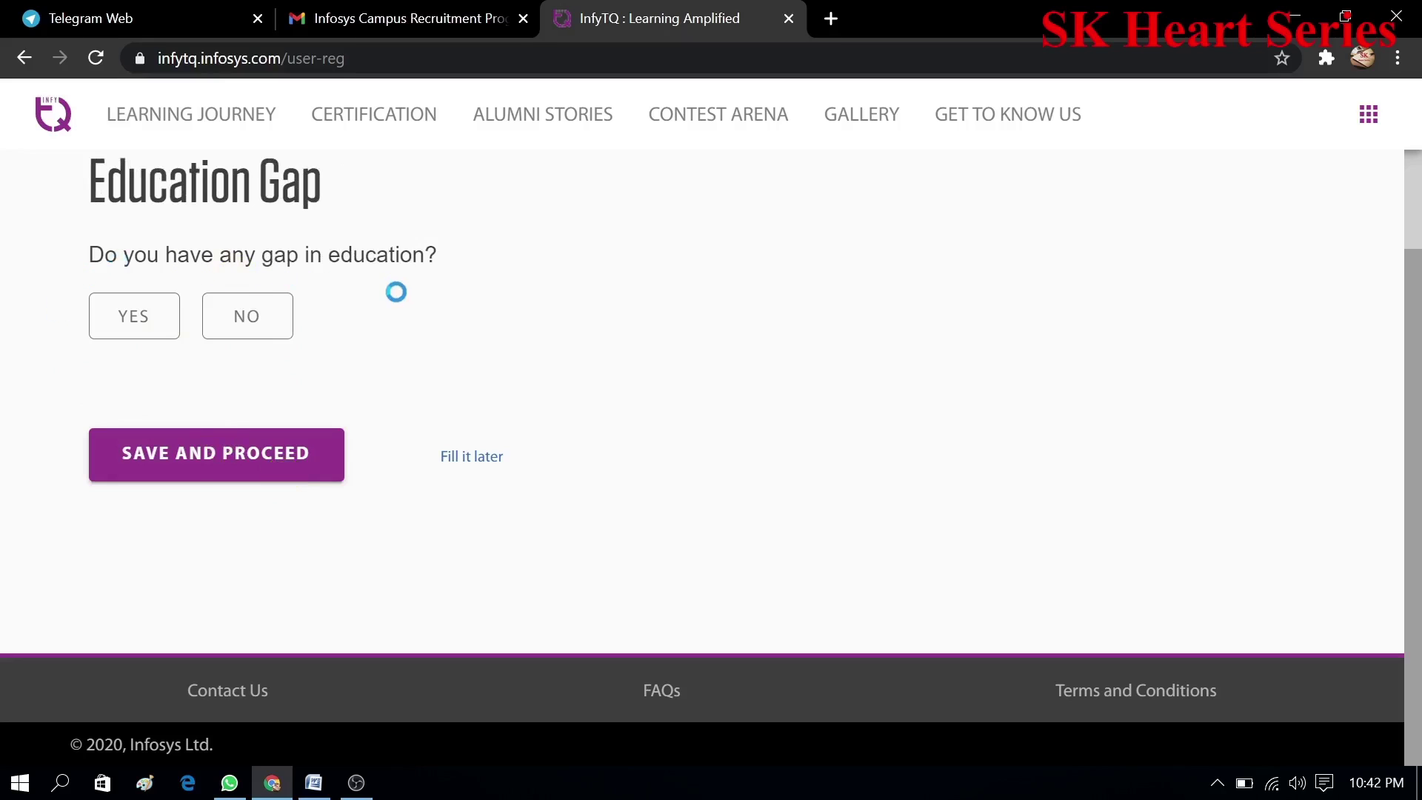
click(266, 326)
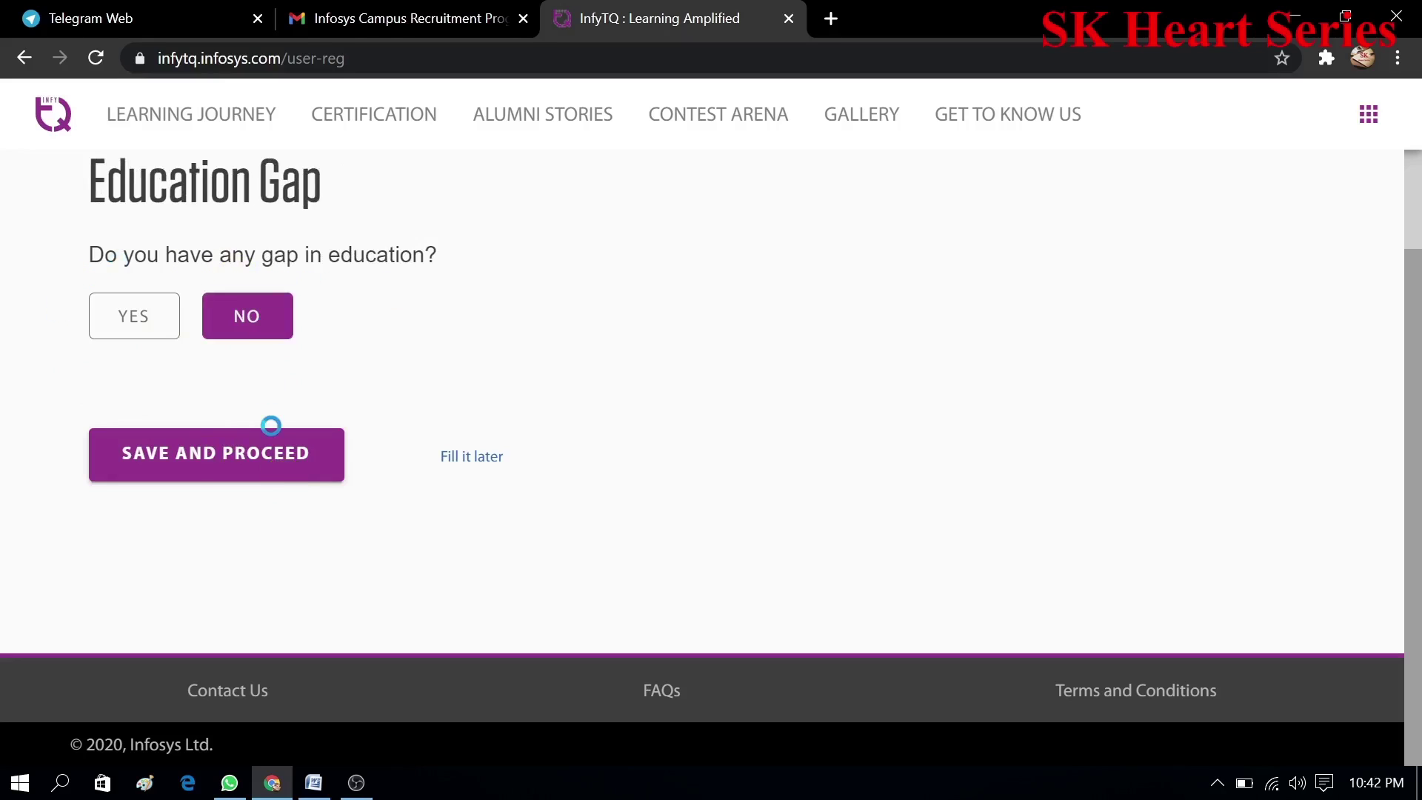
click(275, 474)
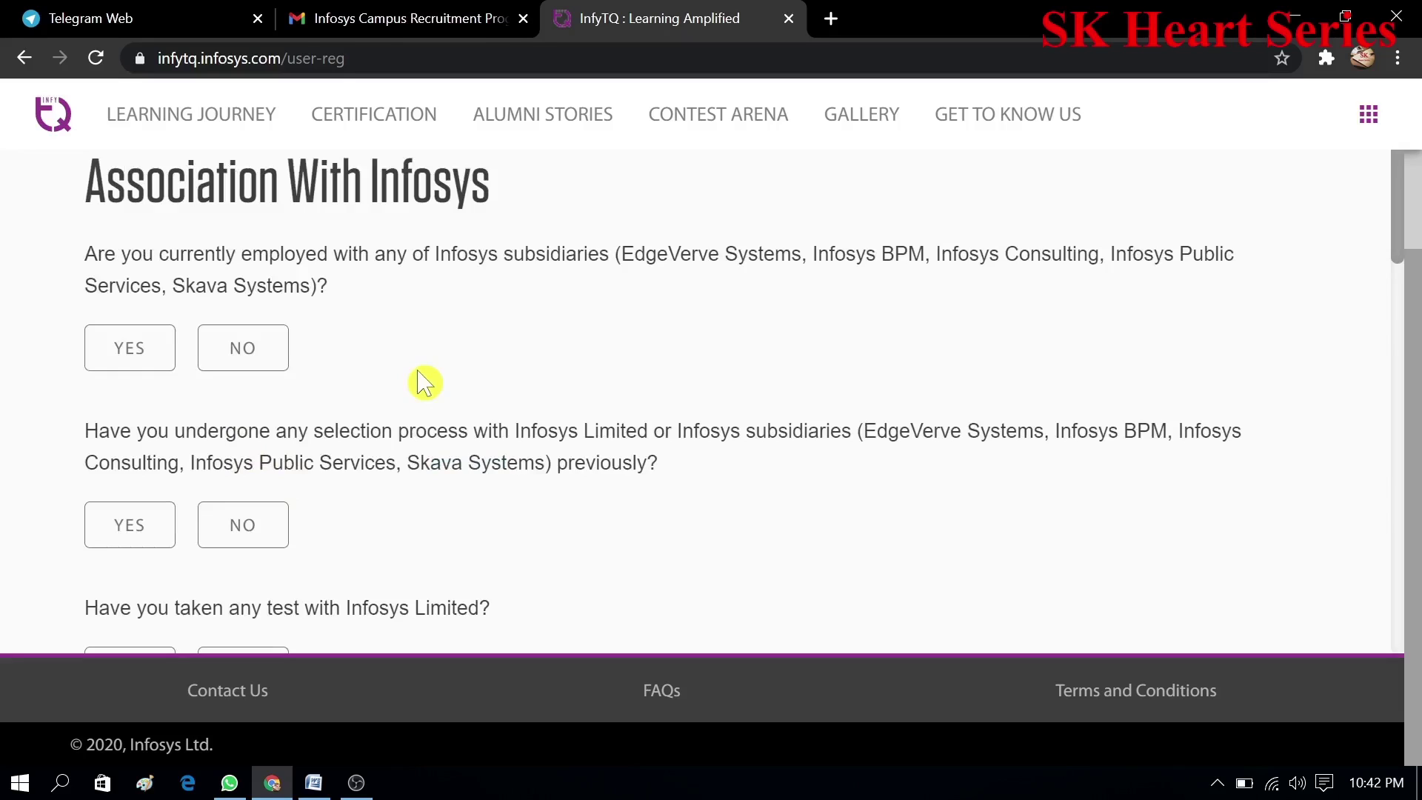
- Answer No to subsidiary employment and to prior Infosys selection, test, interview, offer and joining
click(264, 358)
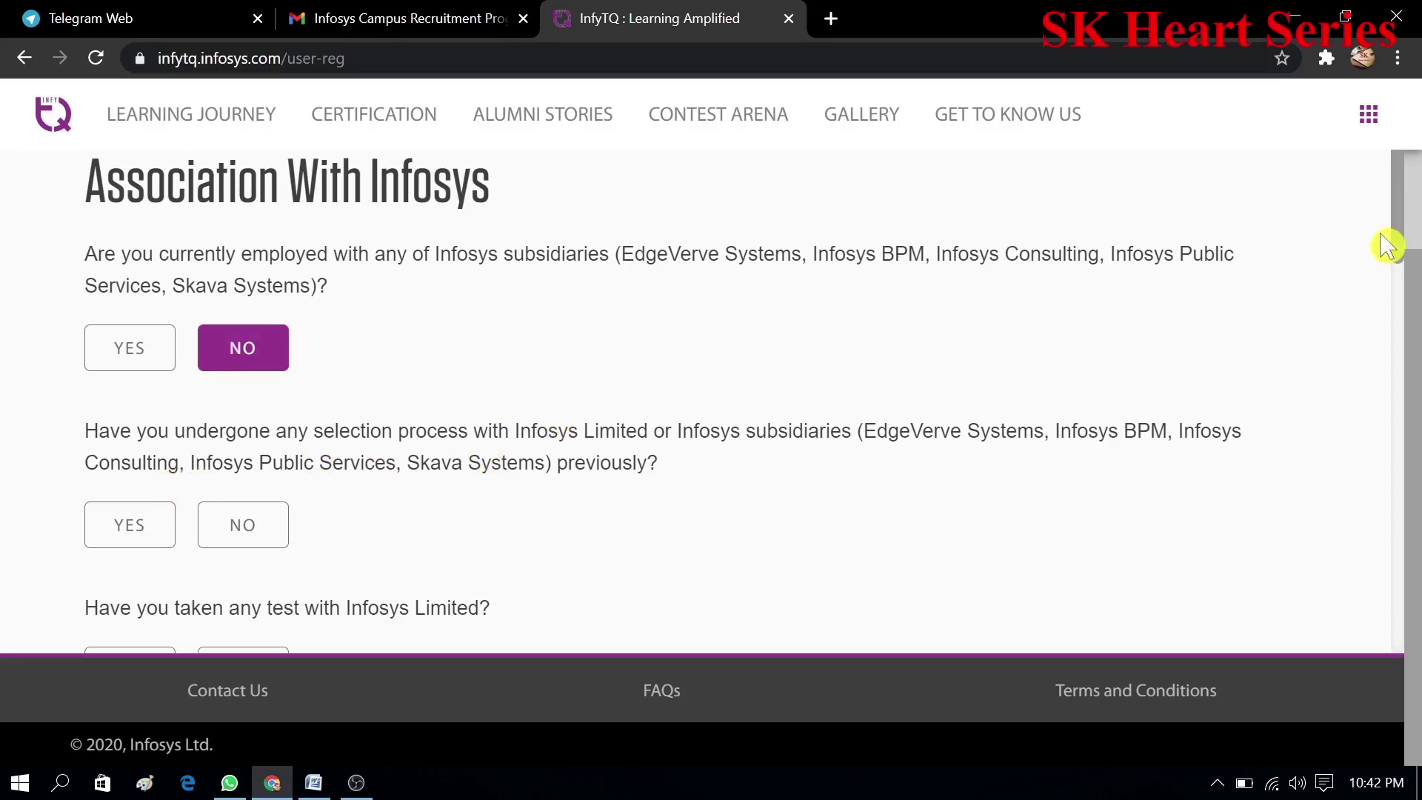
drag(1397, 240, 1397, 257)
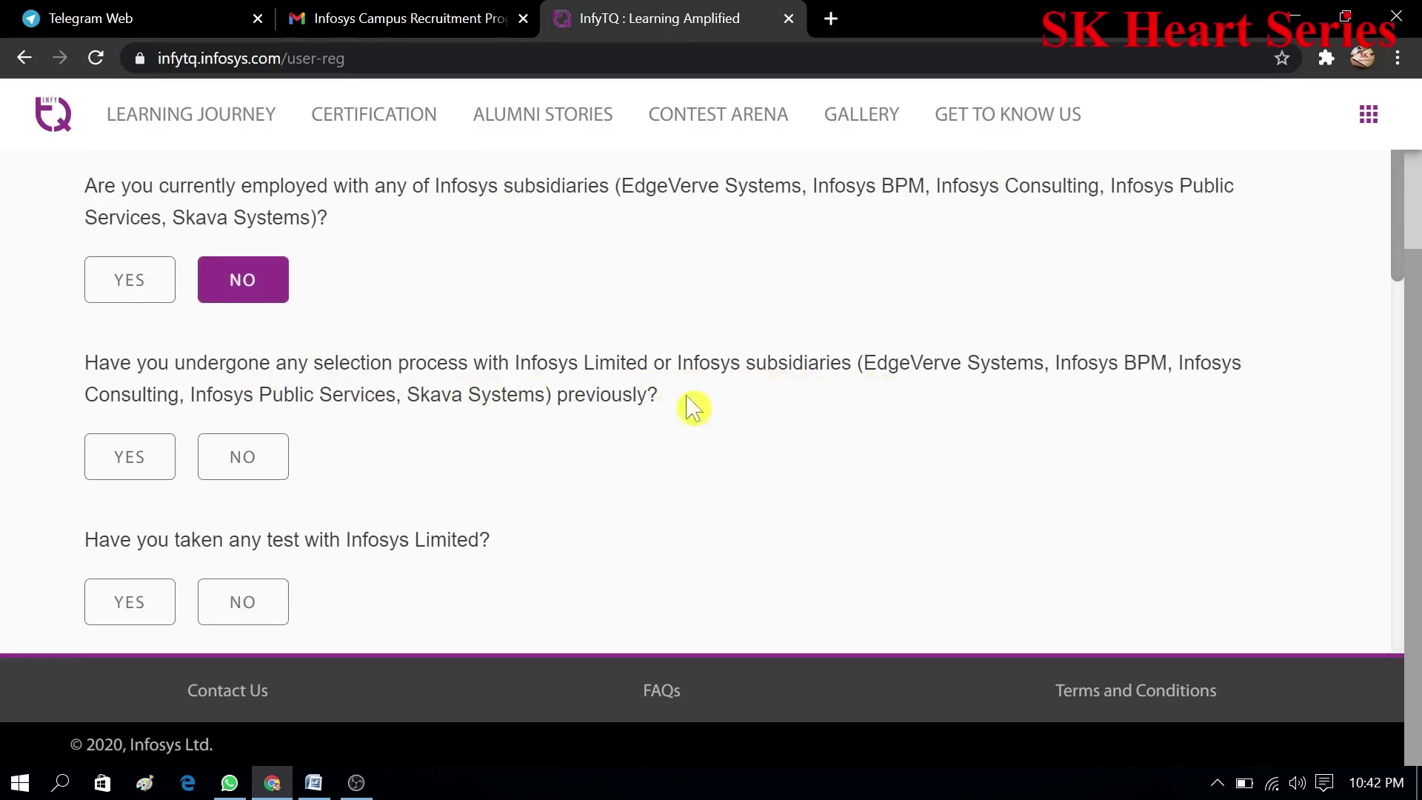
click(245, 463)
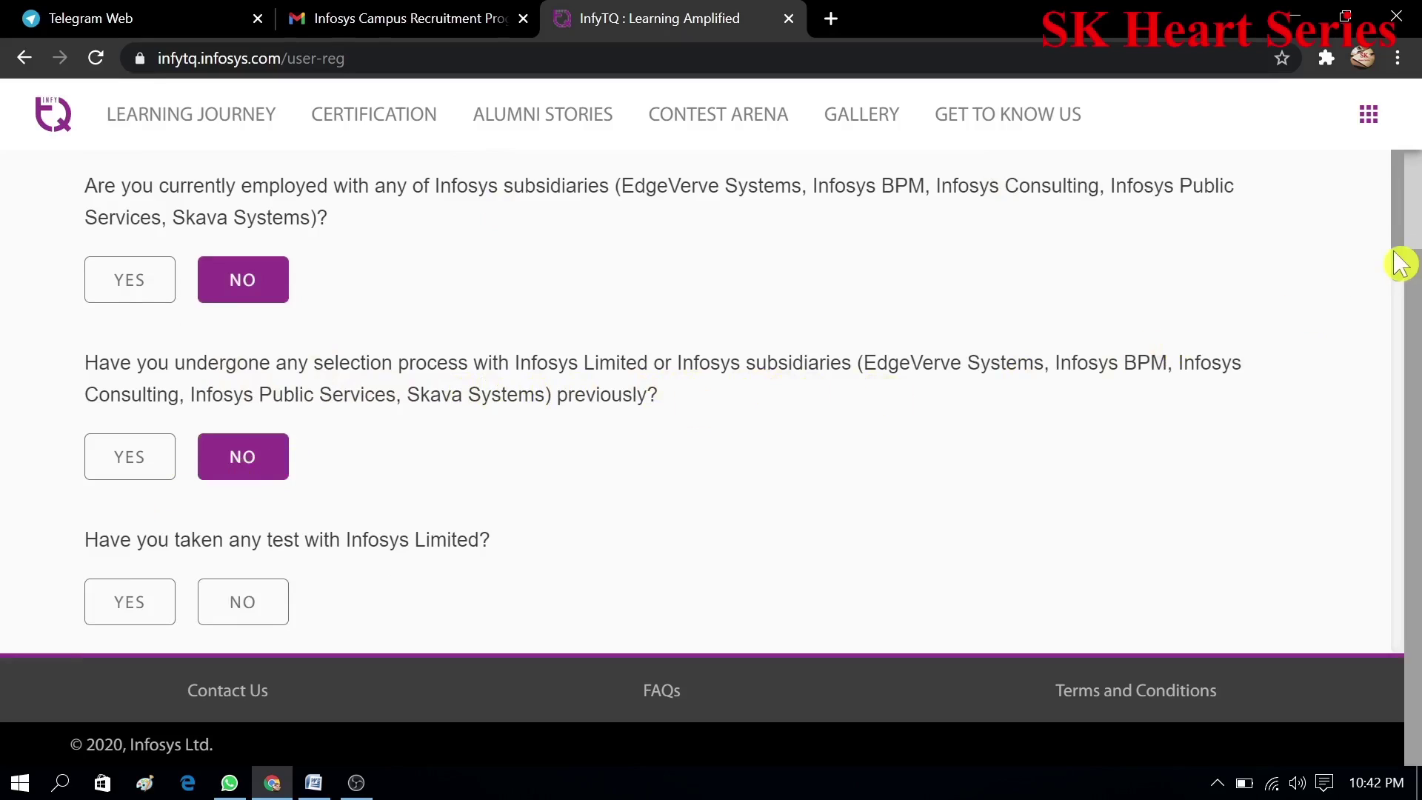
drag(1399, 260, 1400, 317)
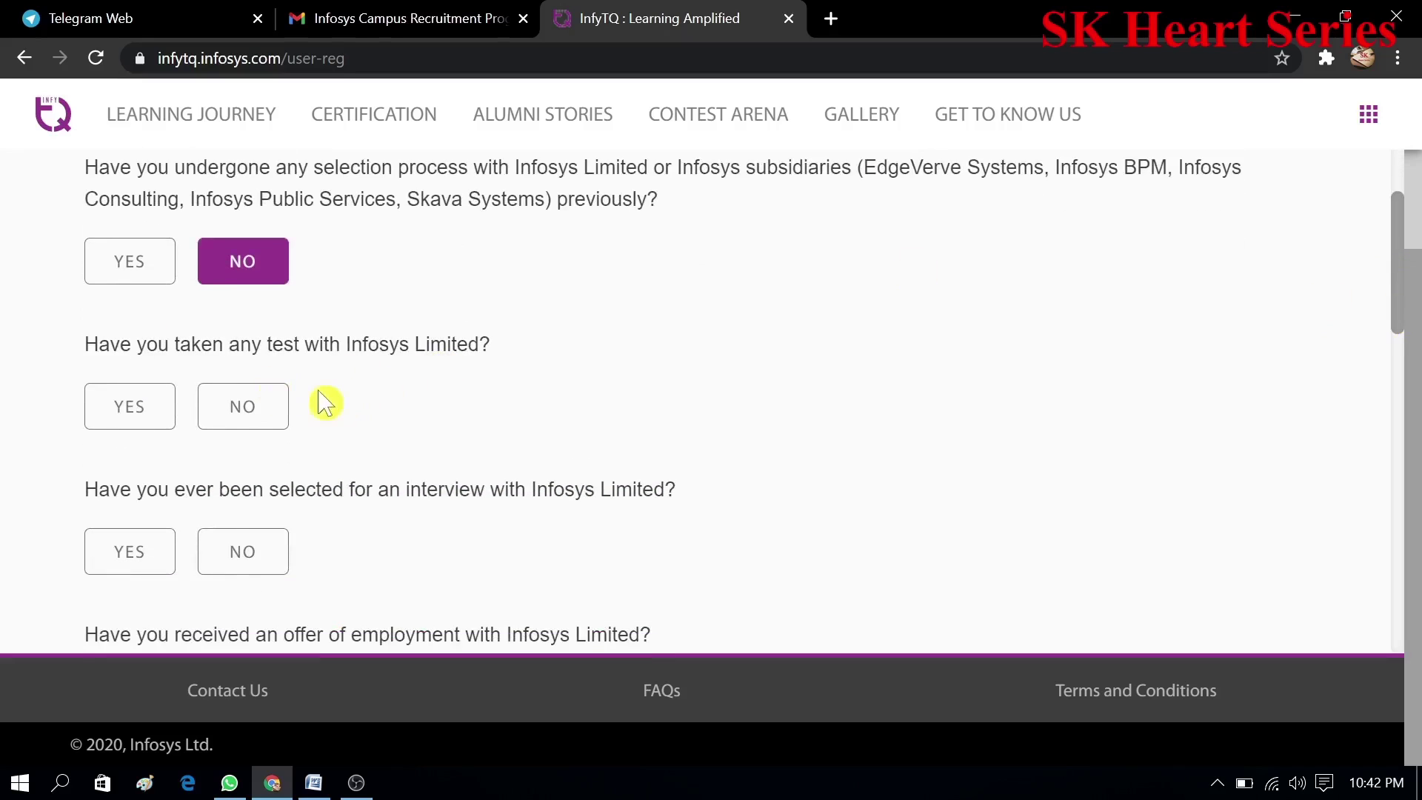
click(250, 409)
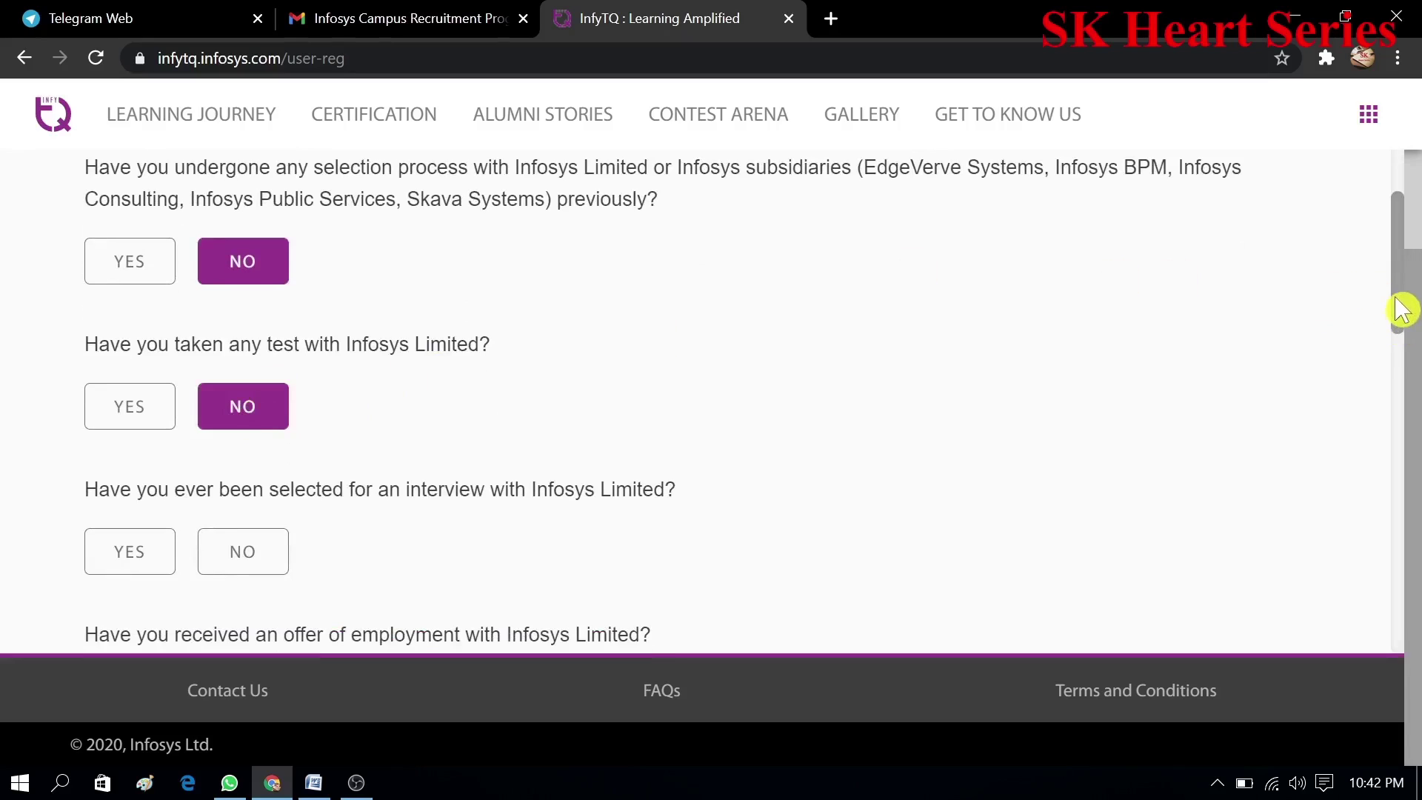
drag(1402, 309, 1397, 359)
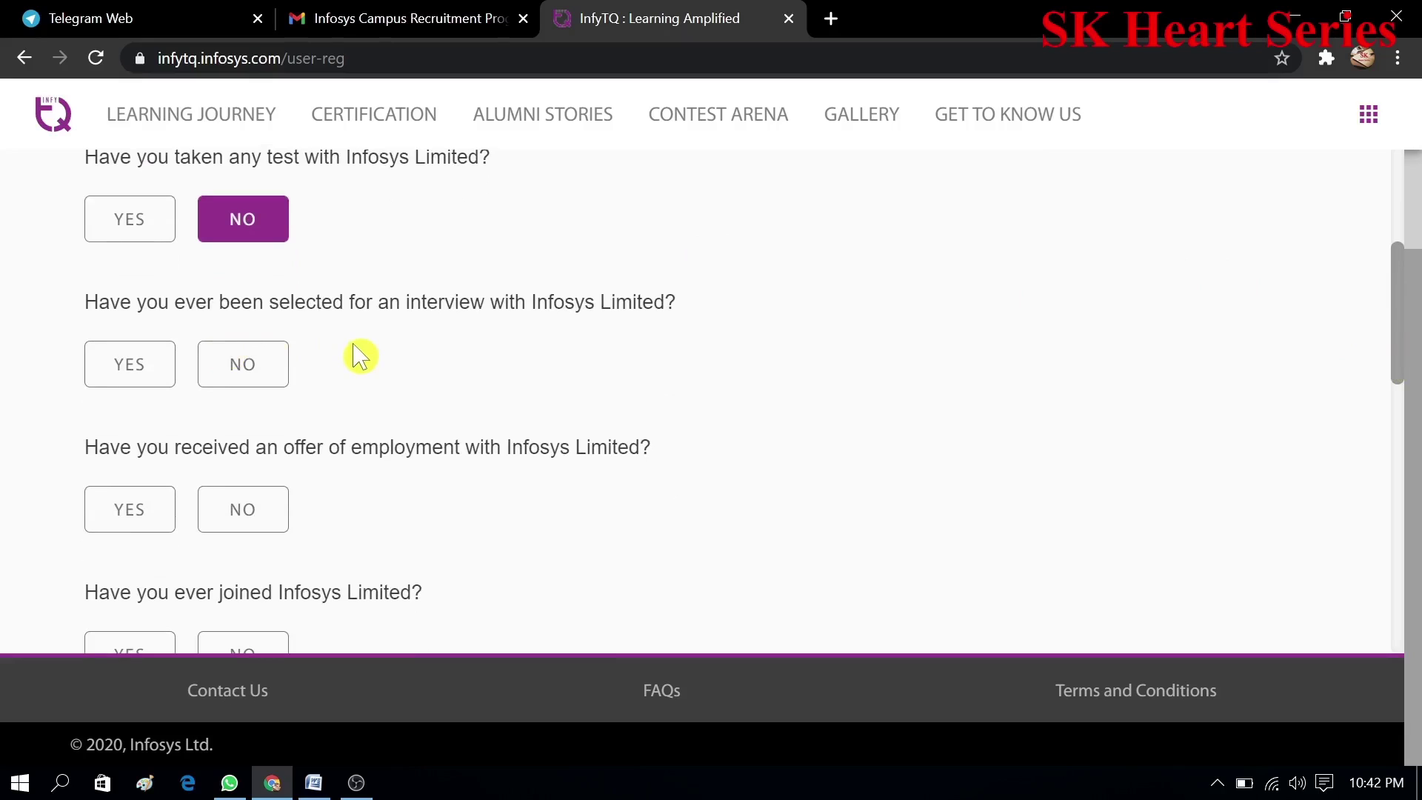
click(275, 380)
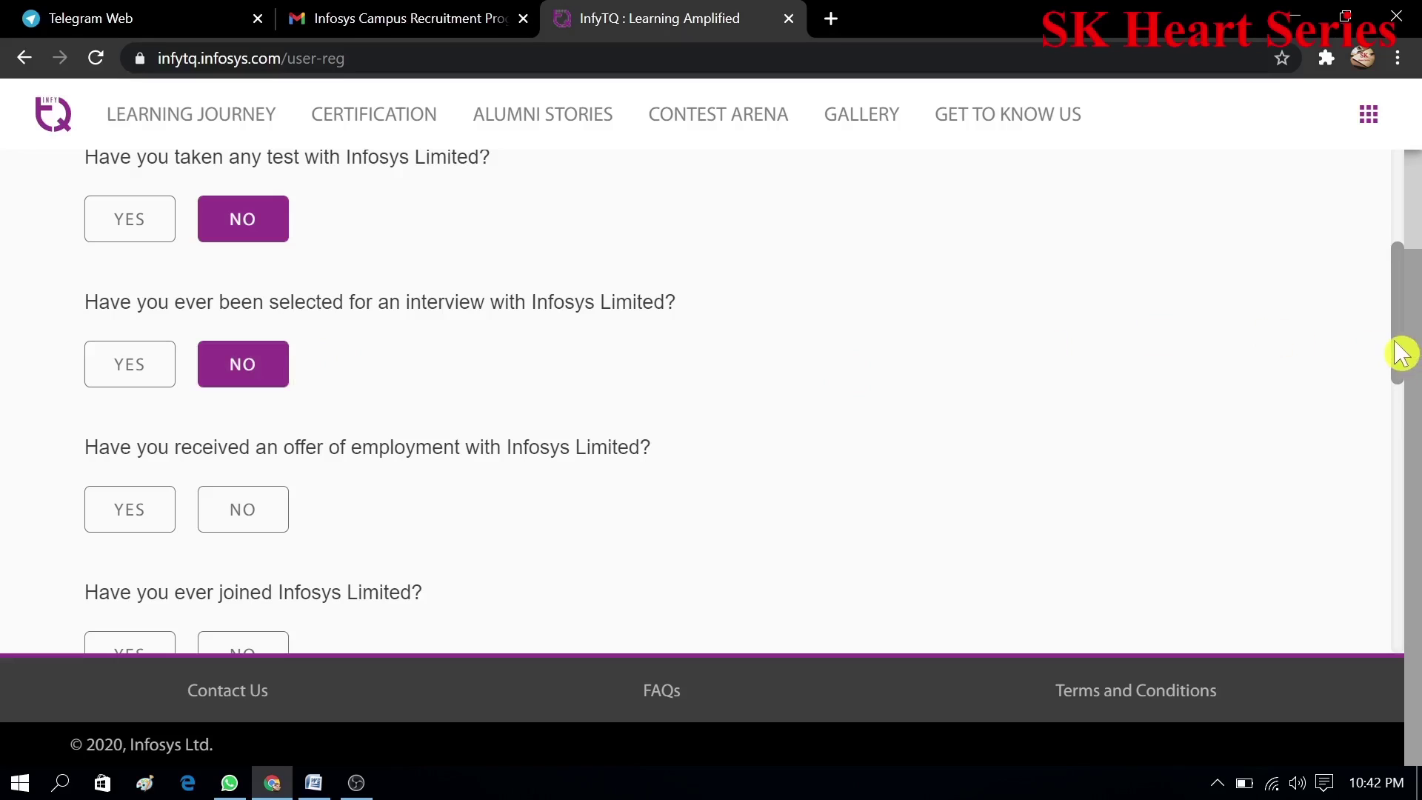
drag(1402, 359, 1399, 400)
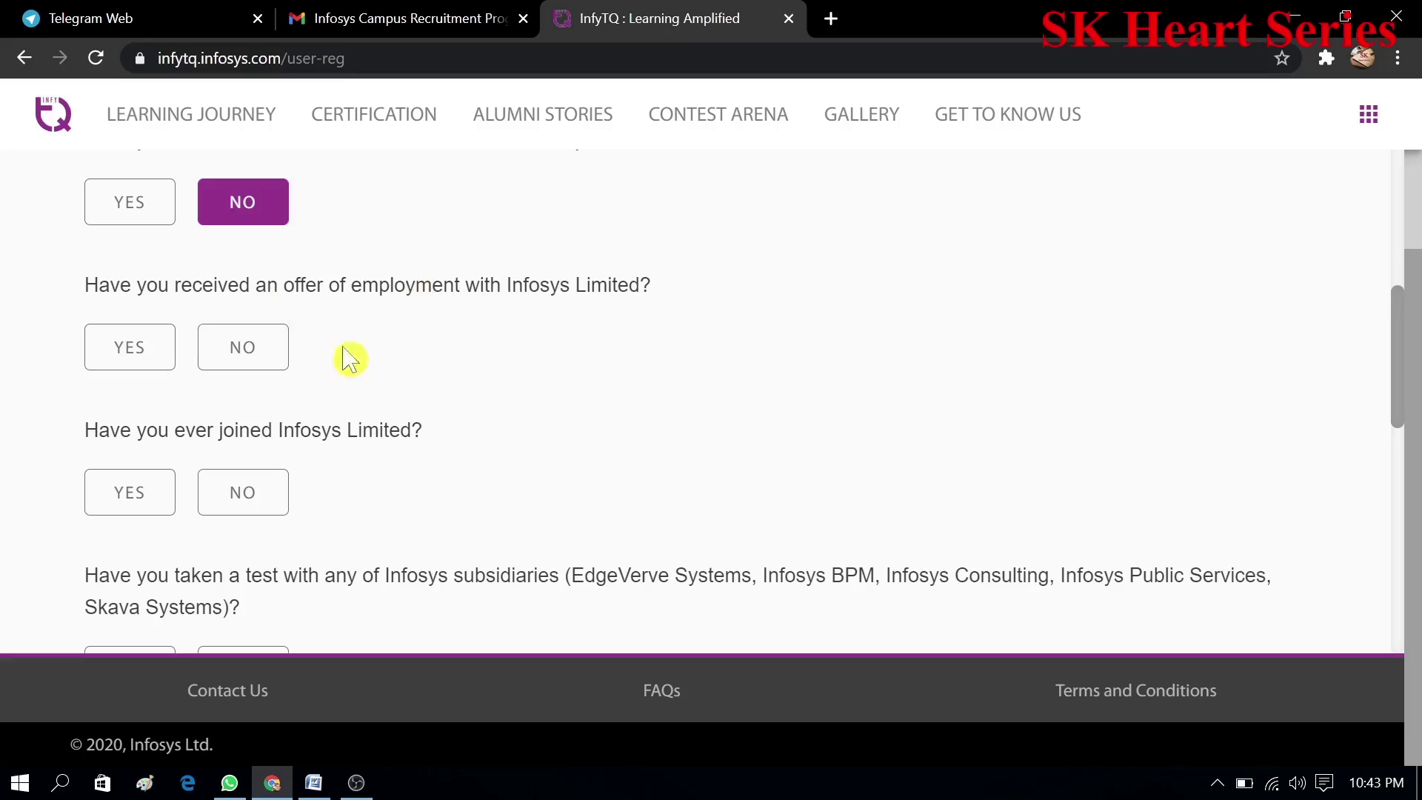
click(250, 359)
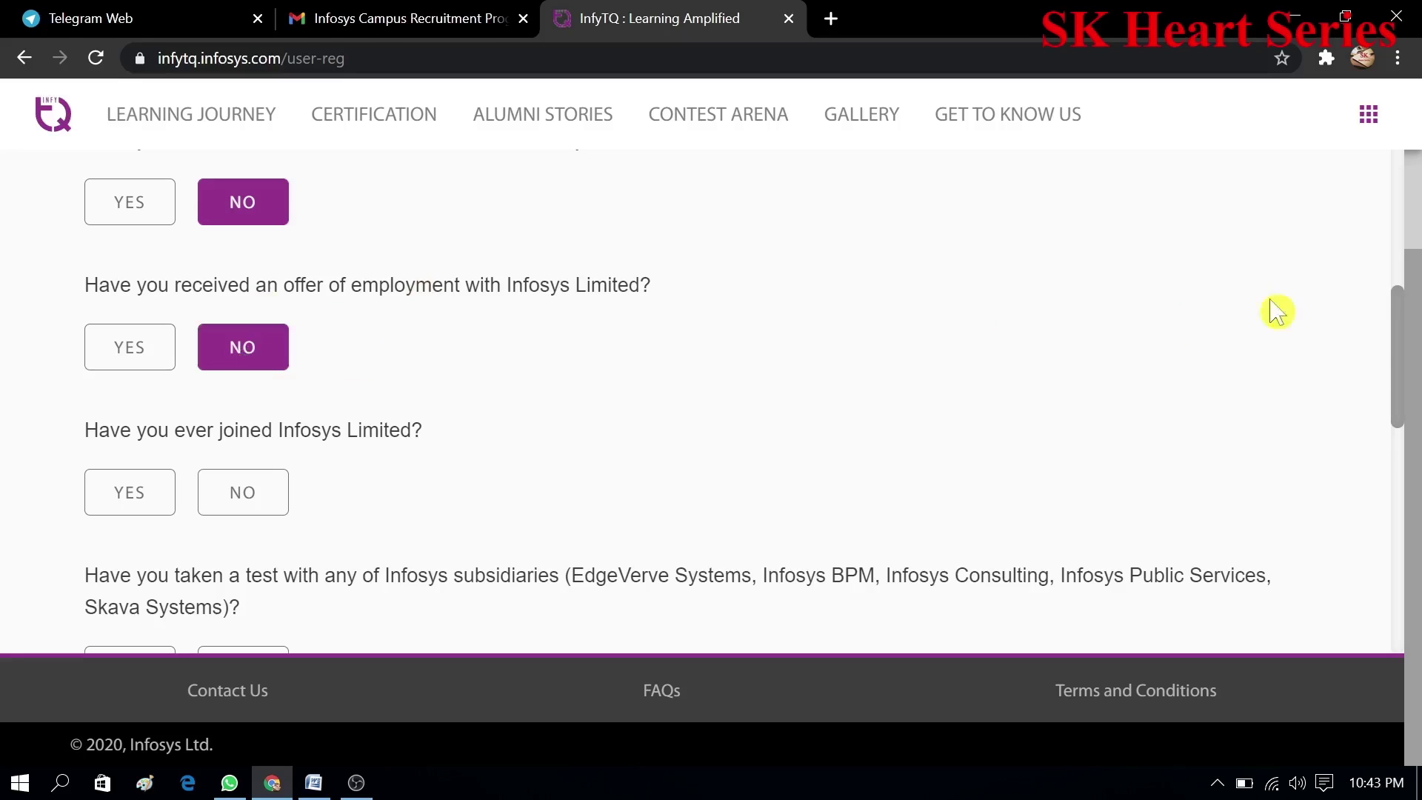
drag(1403, 359, 1407, 405)
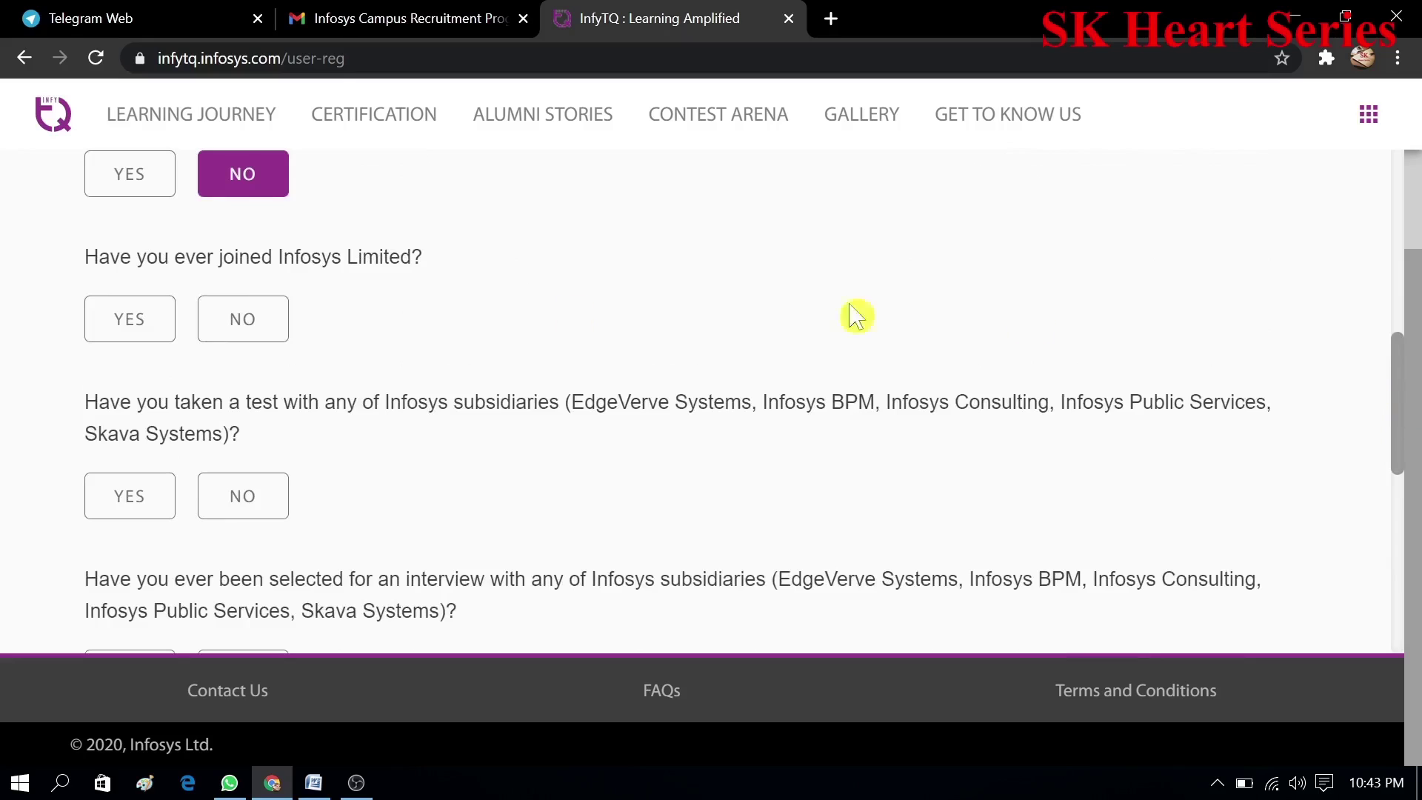
click(277, 317)
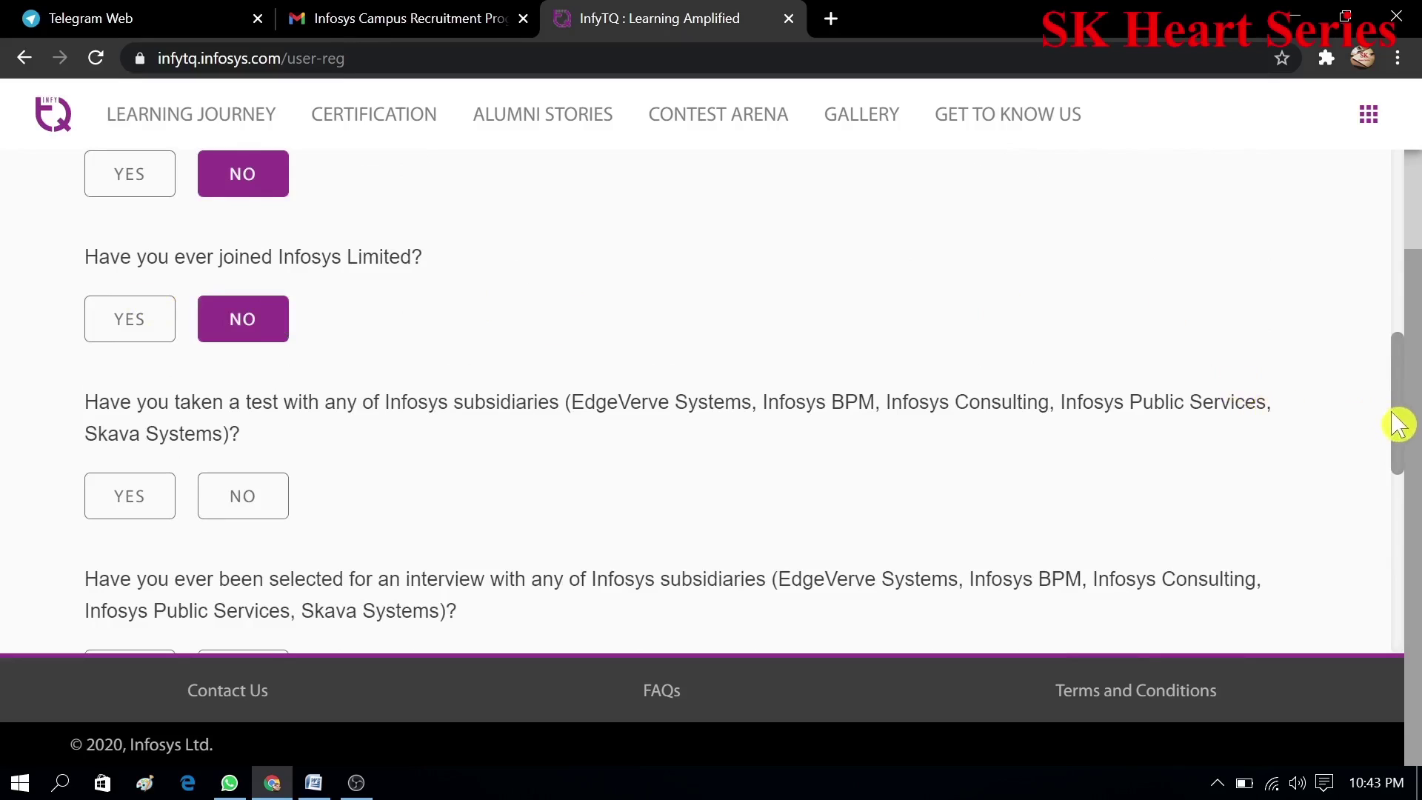
drag(1399, 425, 1404, 445)
click(1067, 329)
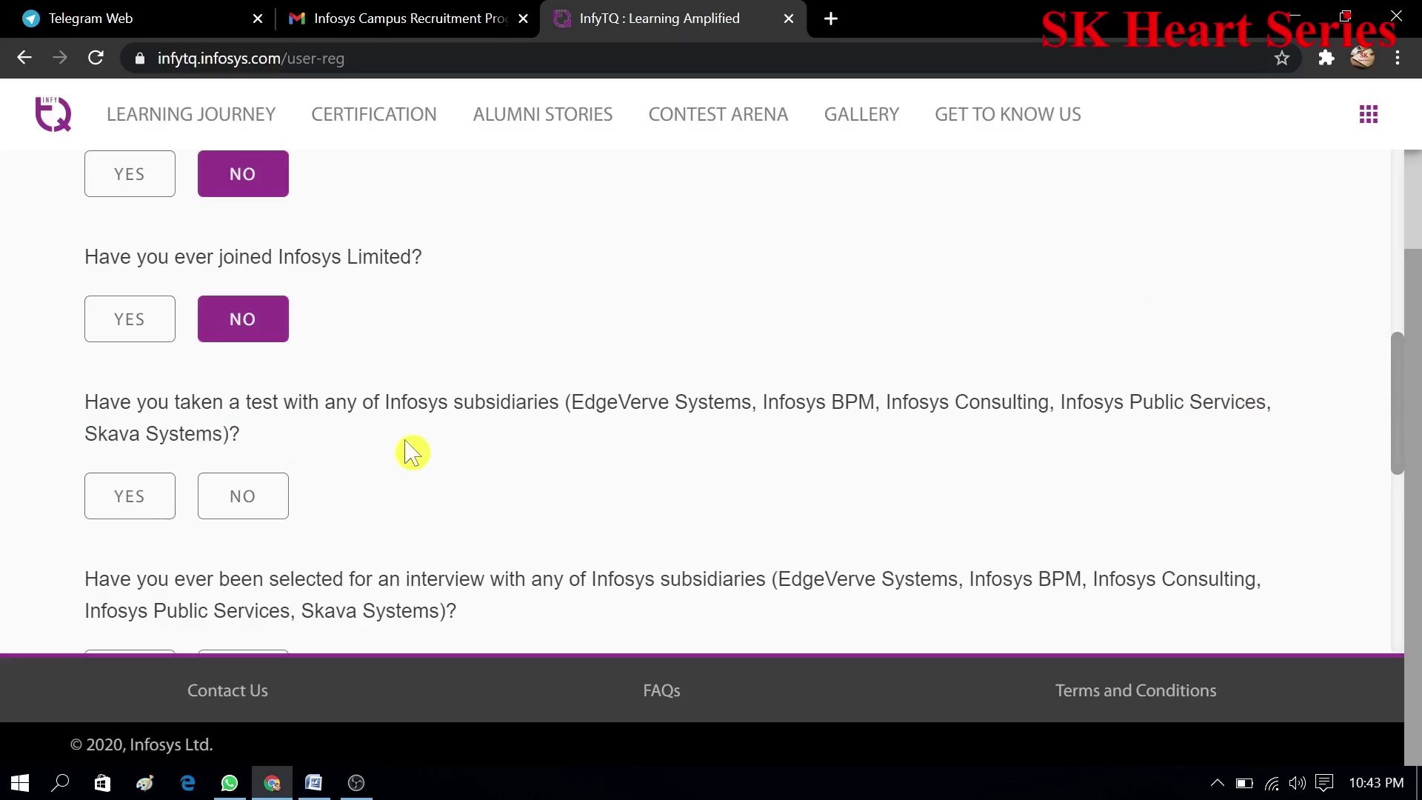
- Answer No to the subsidiary test, interview selection, employment offer and joining questions
click(285, 493)
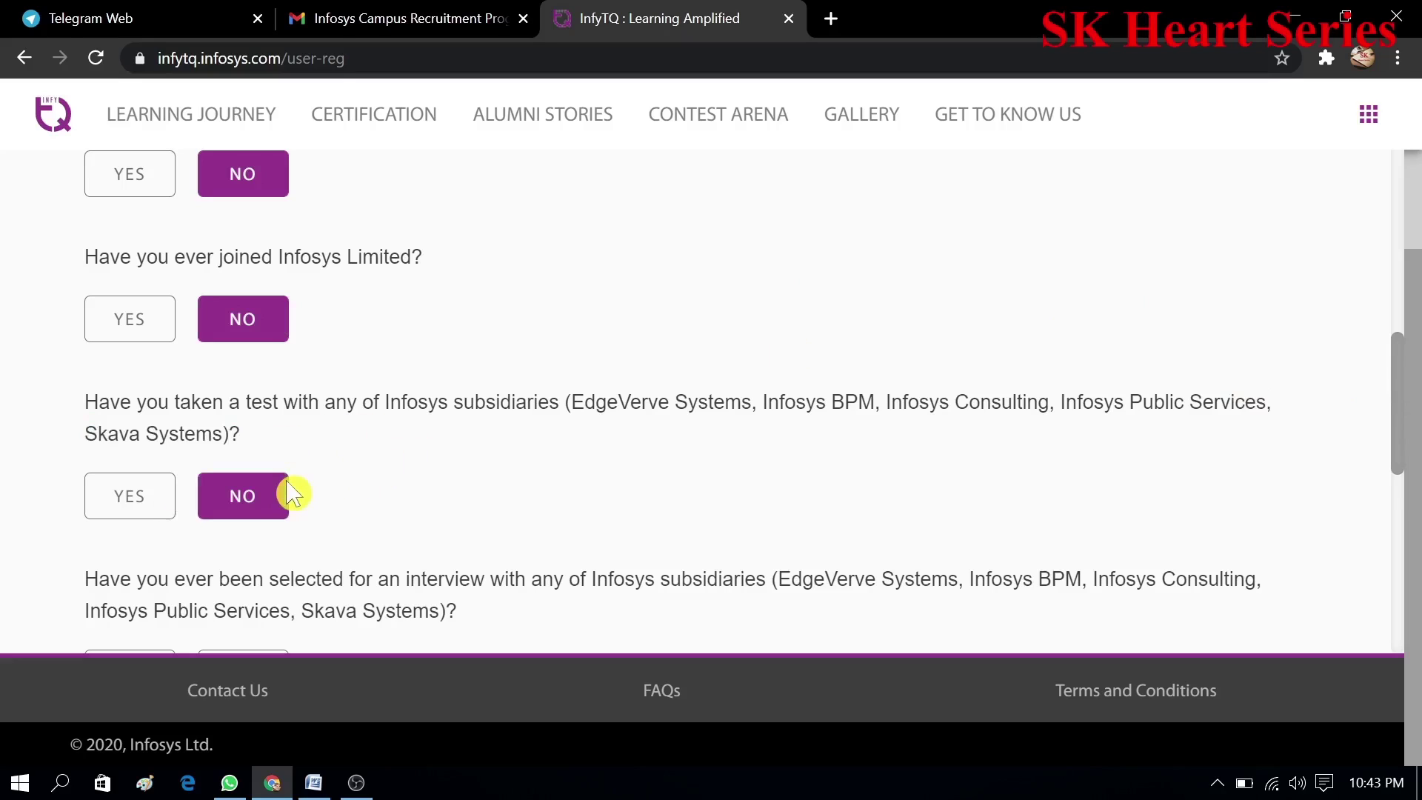
drag(1405, 408, 1400, 492)
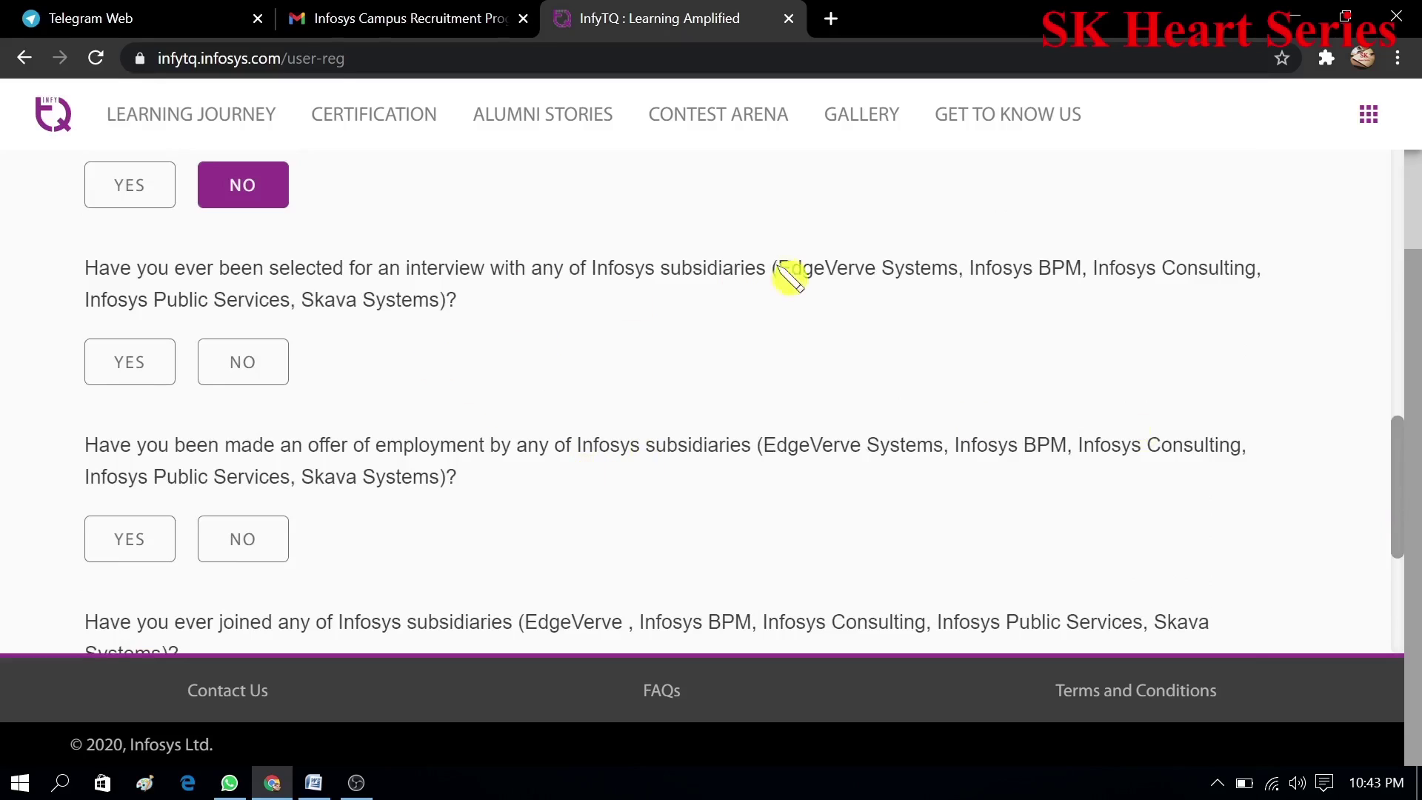
click(268, 376)
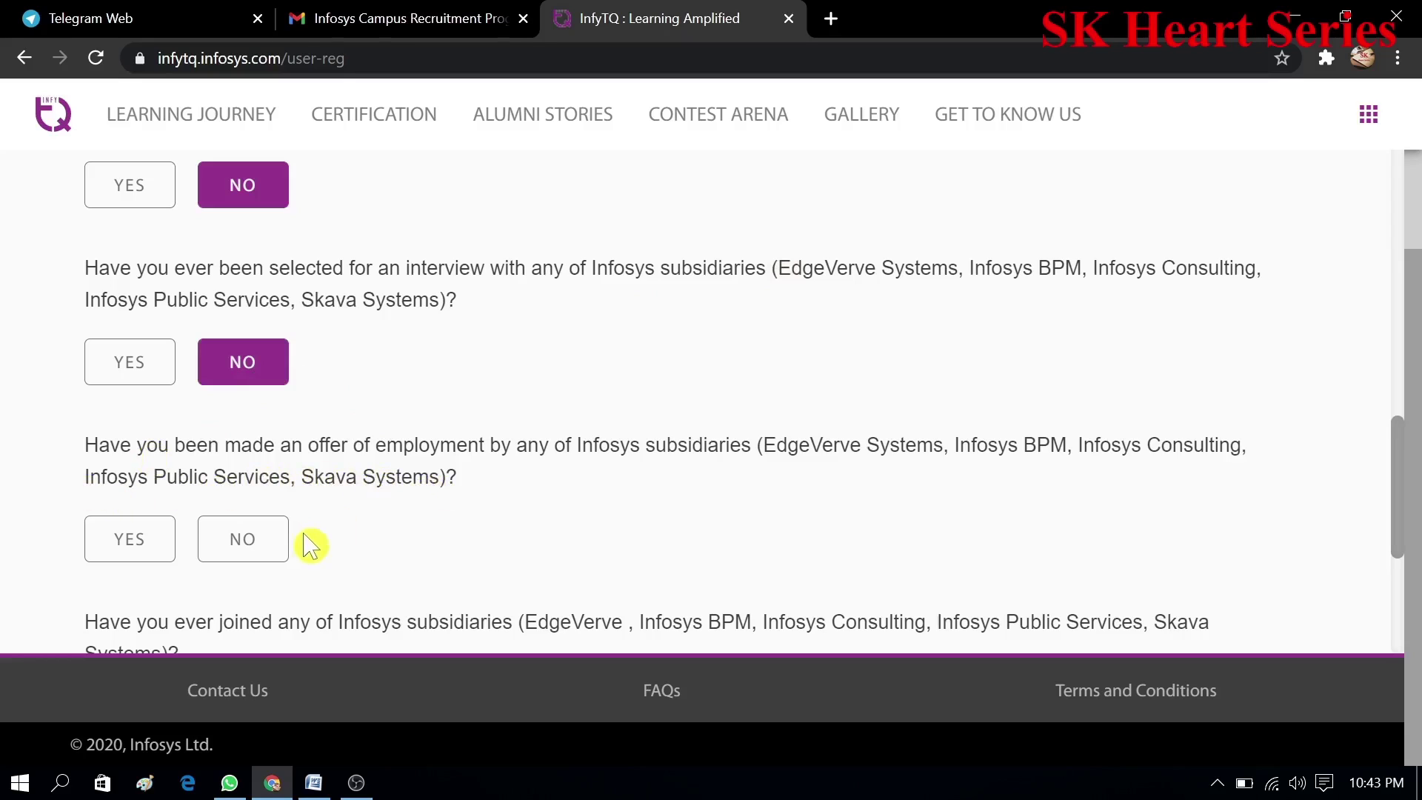
click(242, 554)
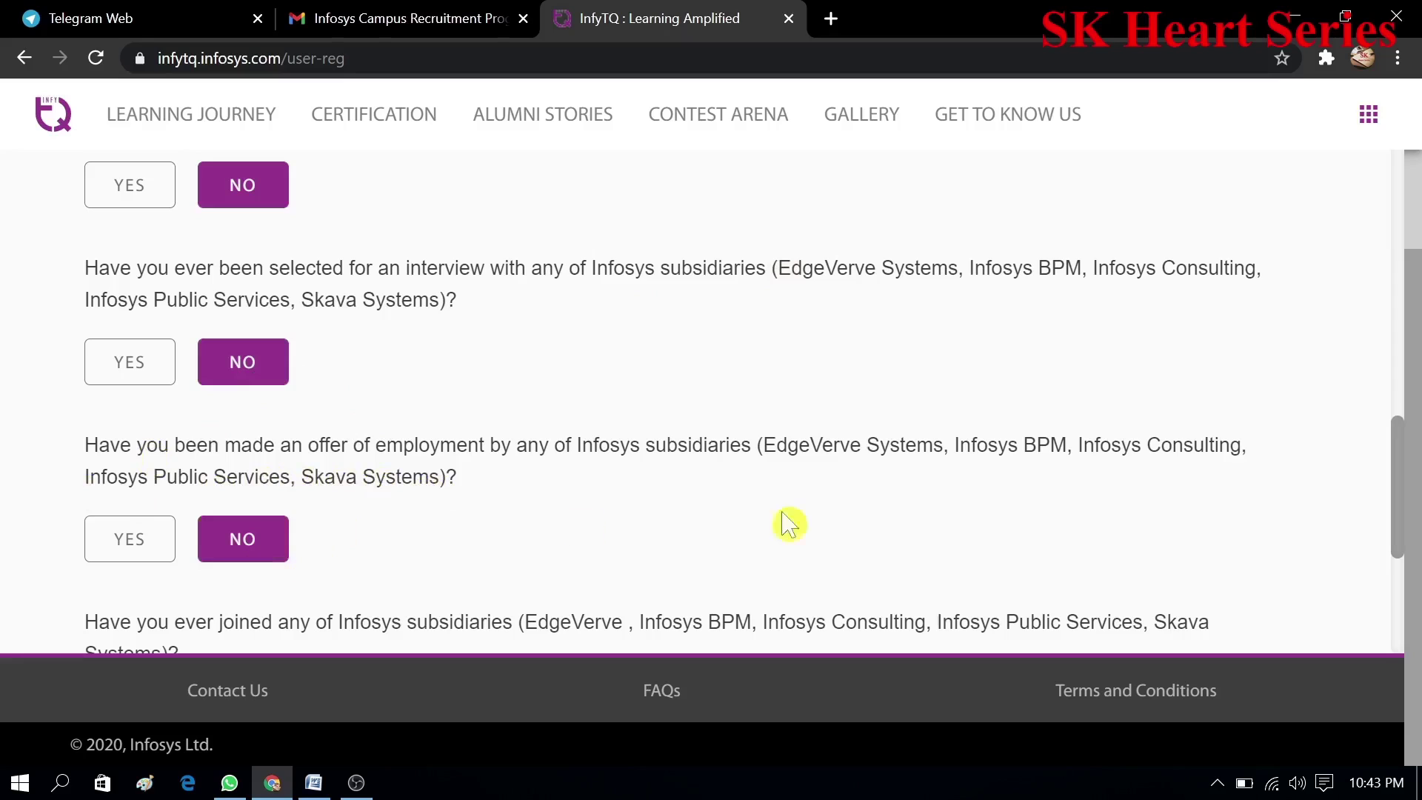
drag(1402, 524, 1406, 574)
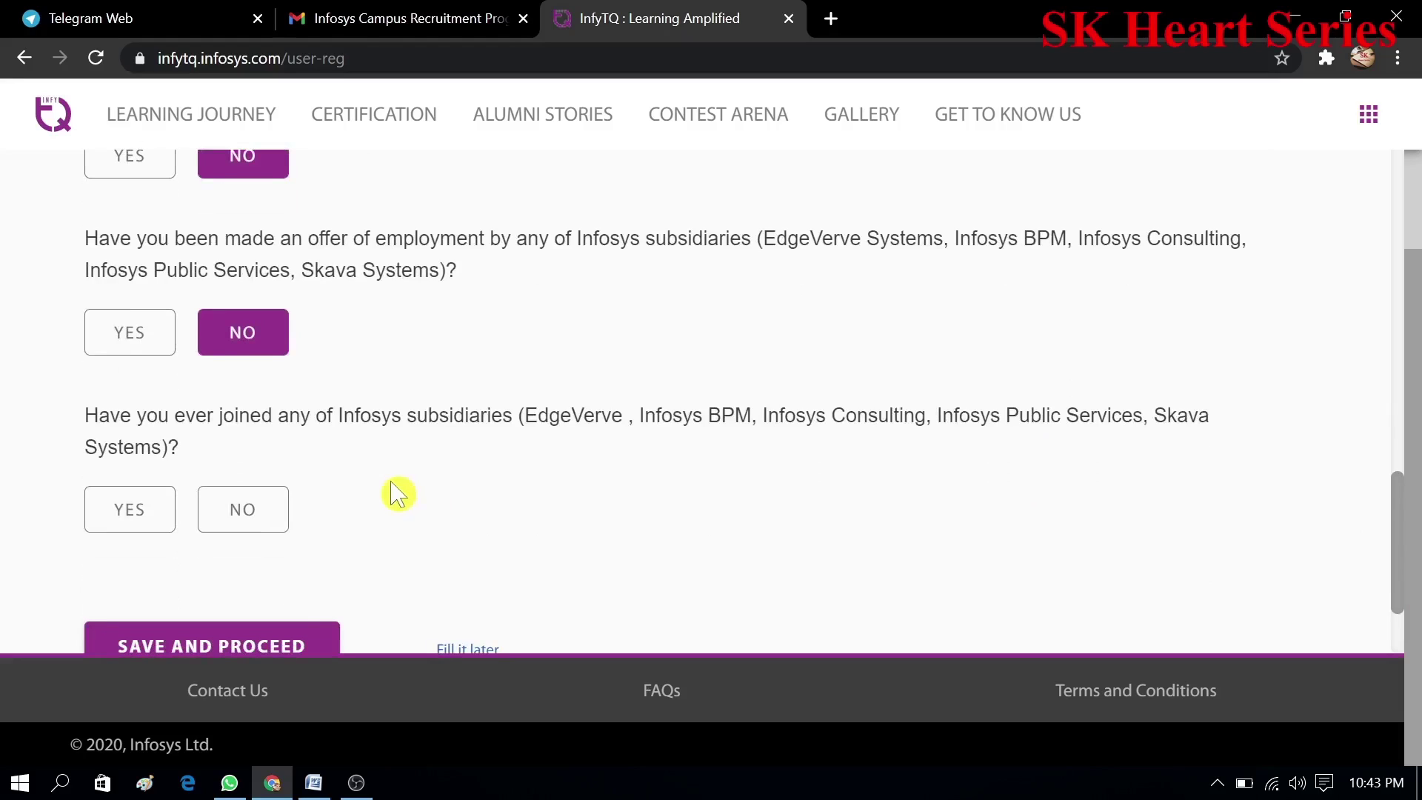
click(266, 516)
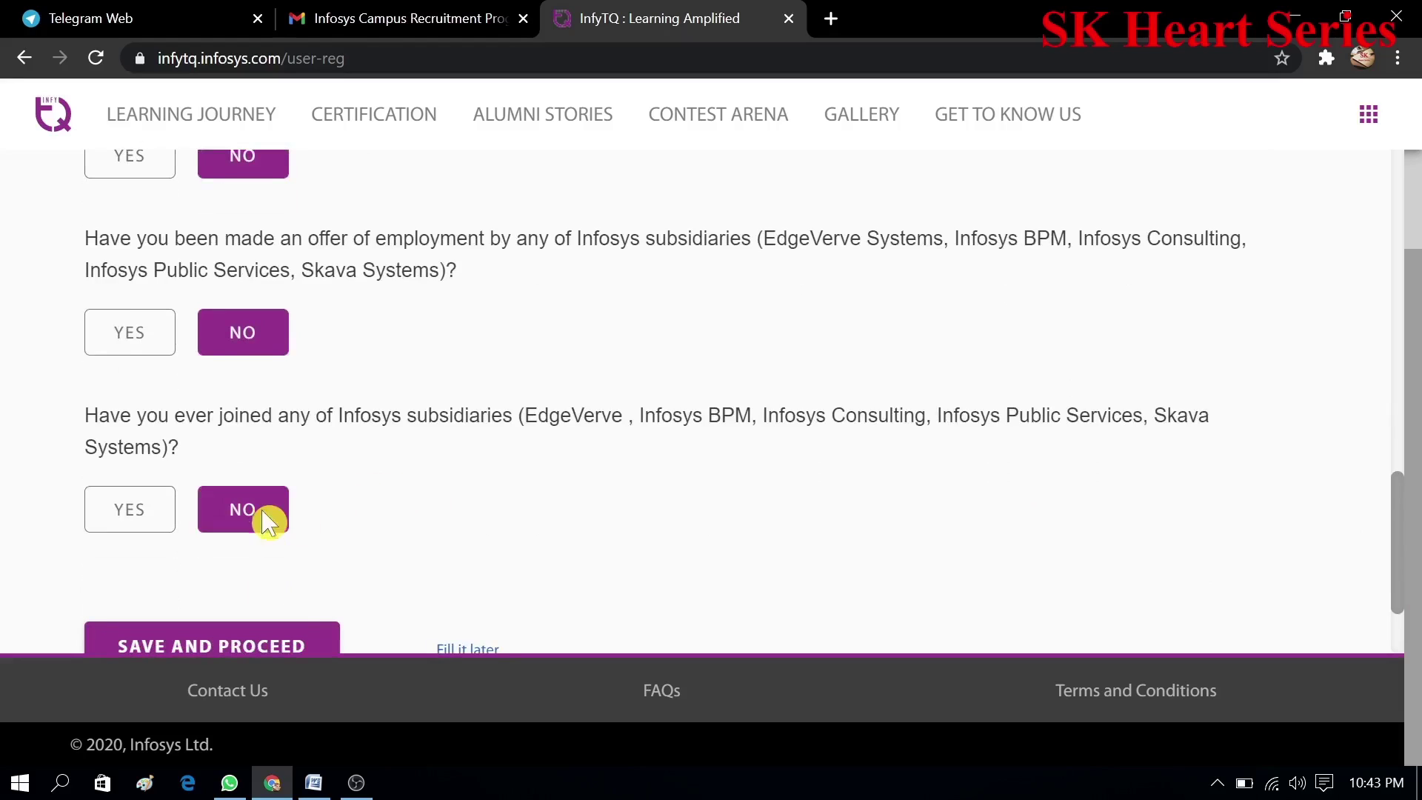
- Save the Association With Infosys answers and continue to Other Details
click(274, 643)
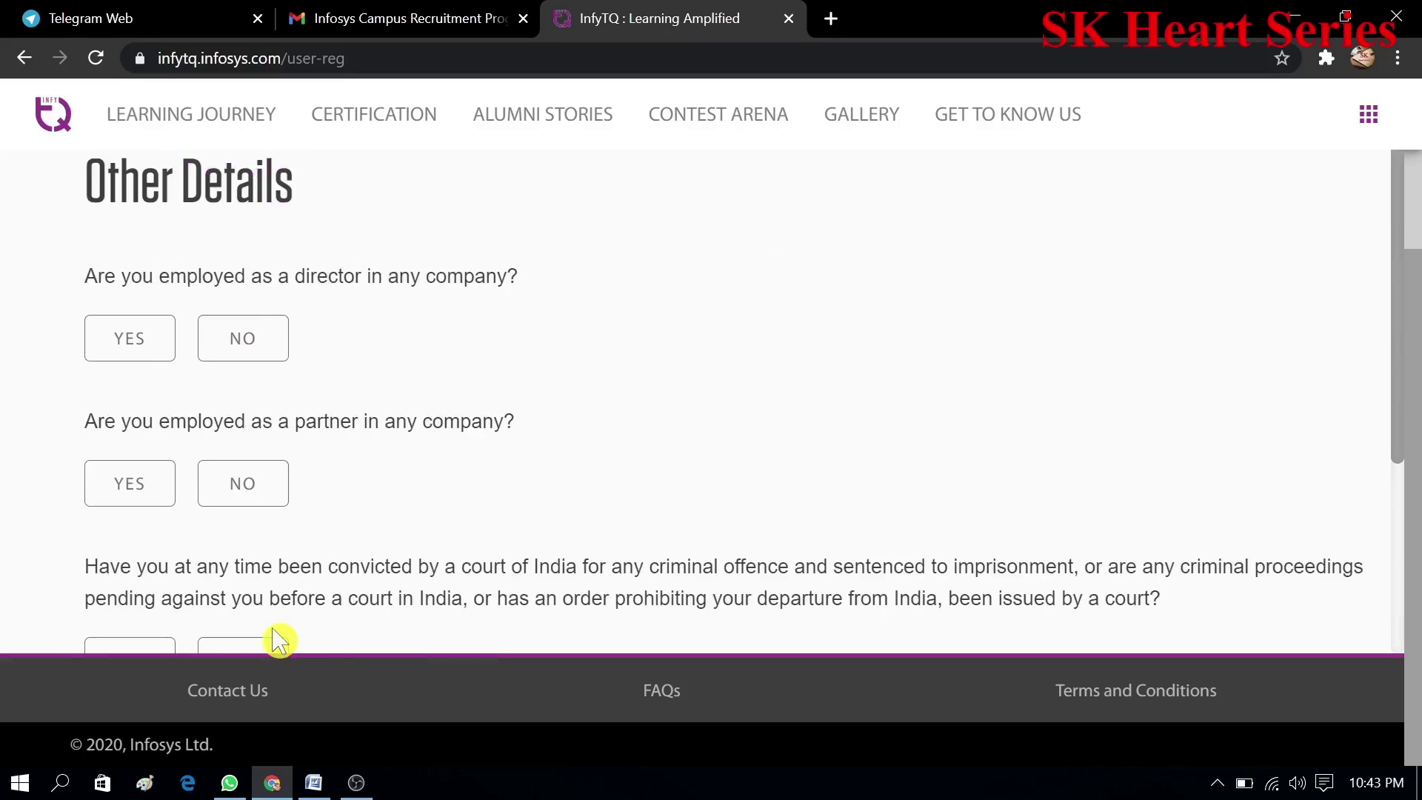
triple_click(1396, 381)
click(968, 425)
- Answer No to the company director, partner and criminal conviction questions, then save and proceed
click(248, 339)
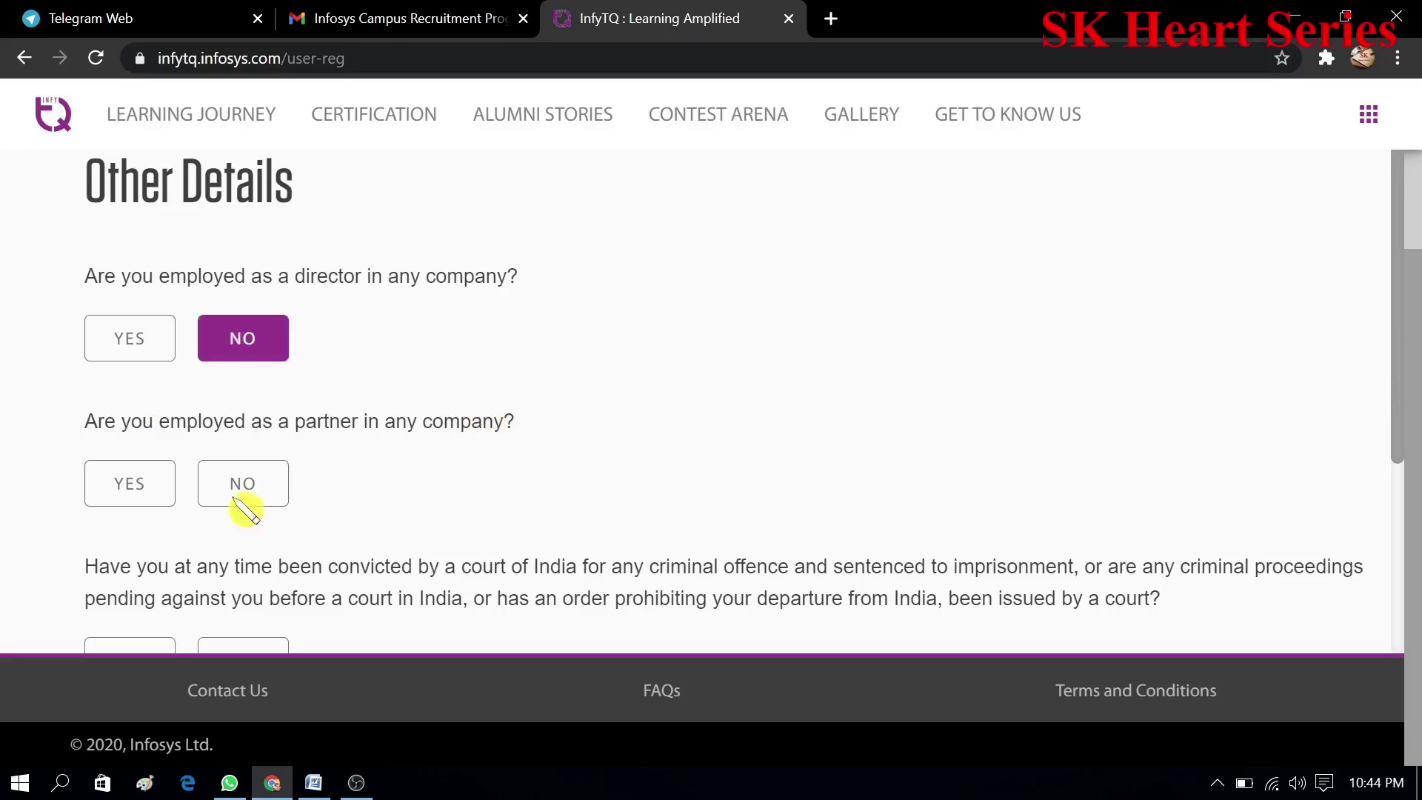
click(255, 491)
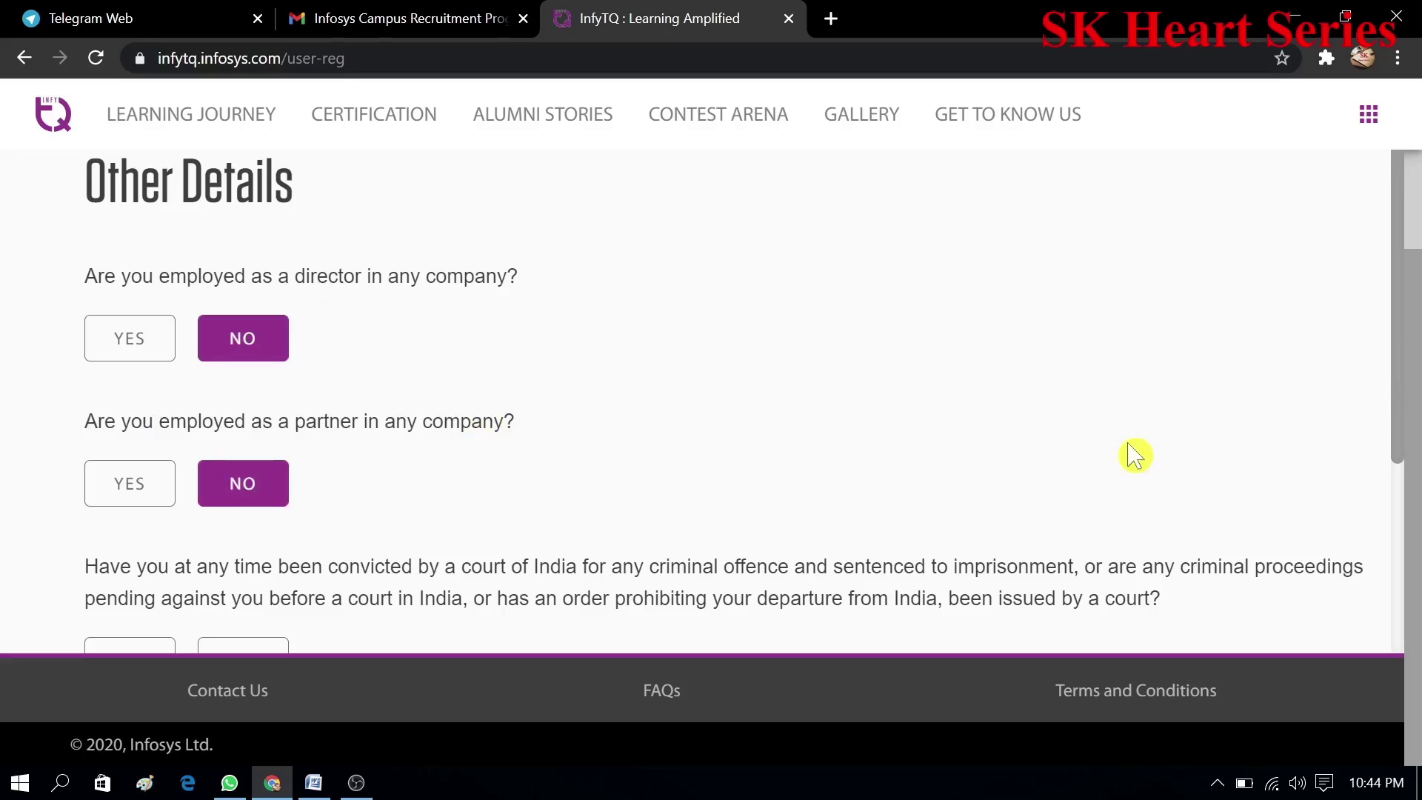
drag(1405, 413, 1402, 476)
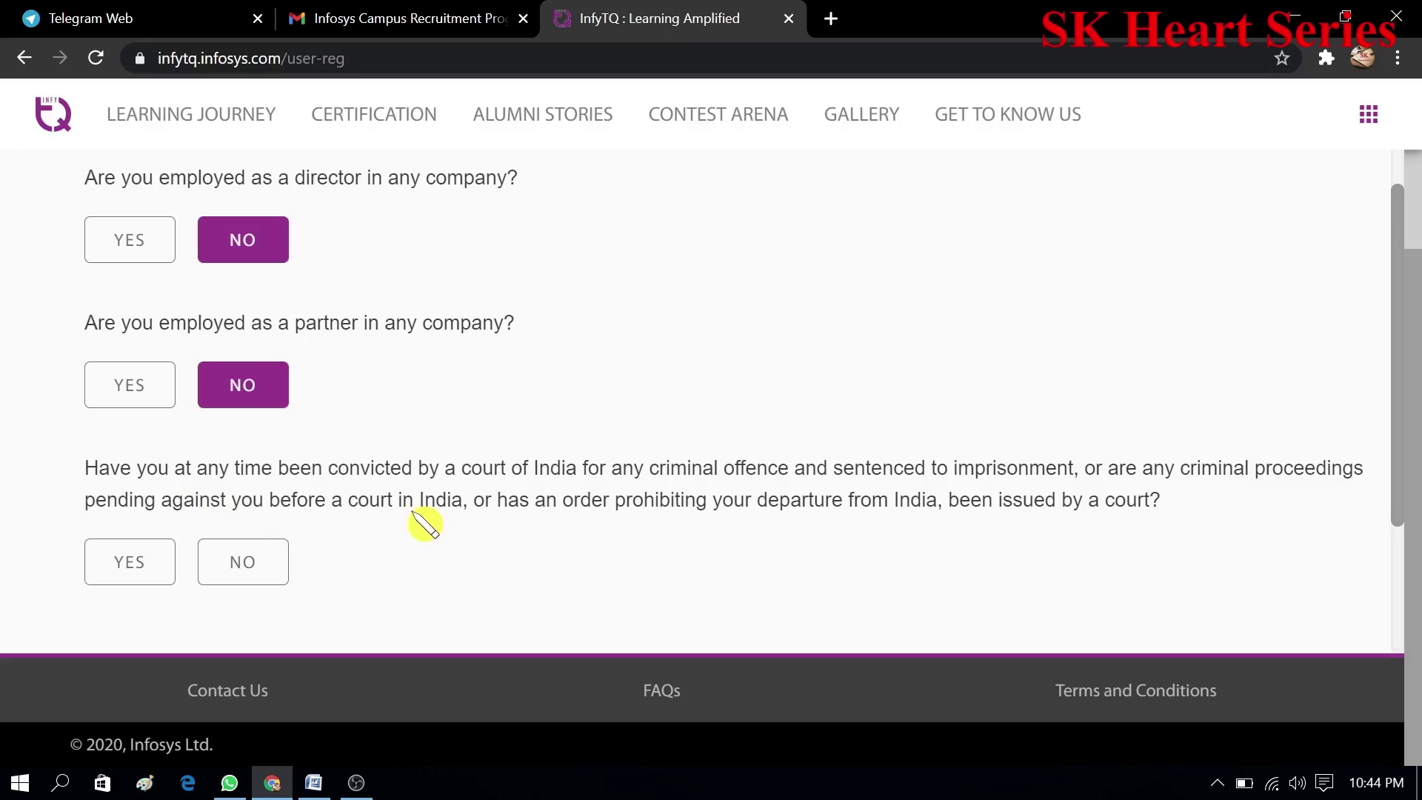
click(261, 579)
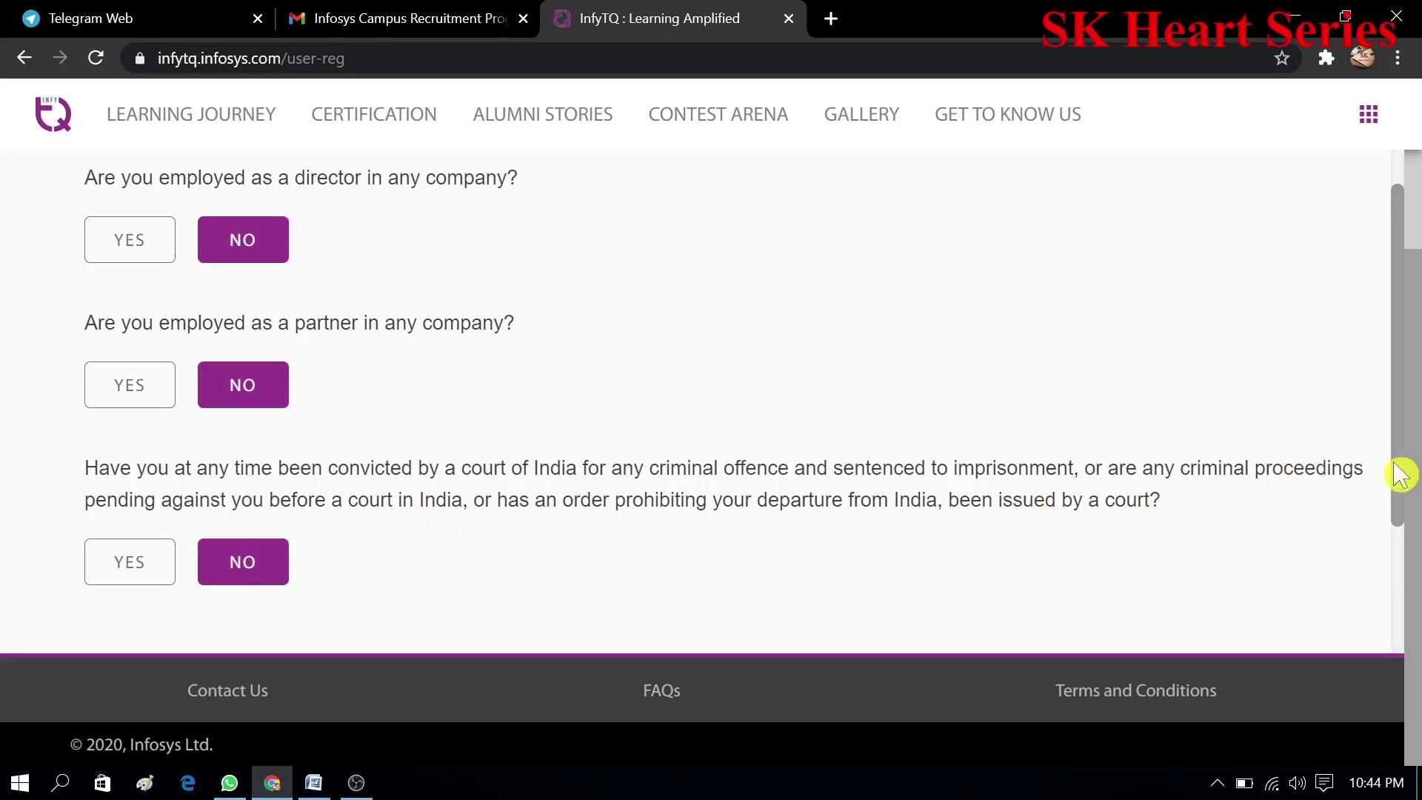
drag(1400, 478, 1405, 632)
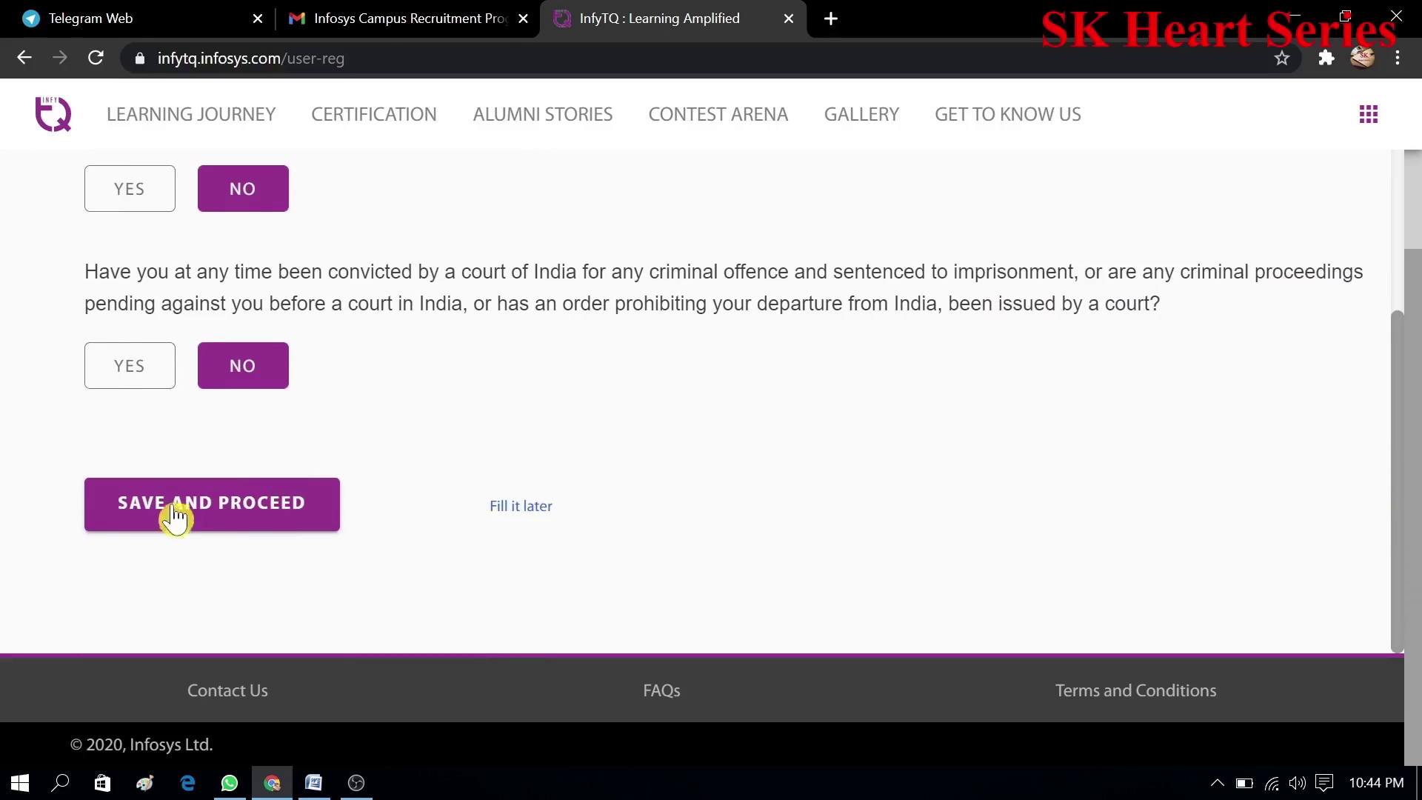
click(240, 511)
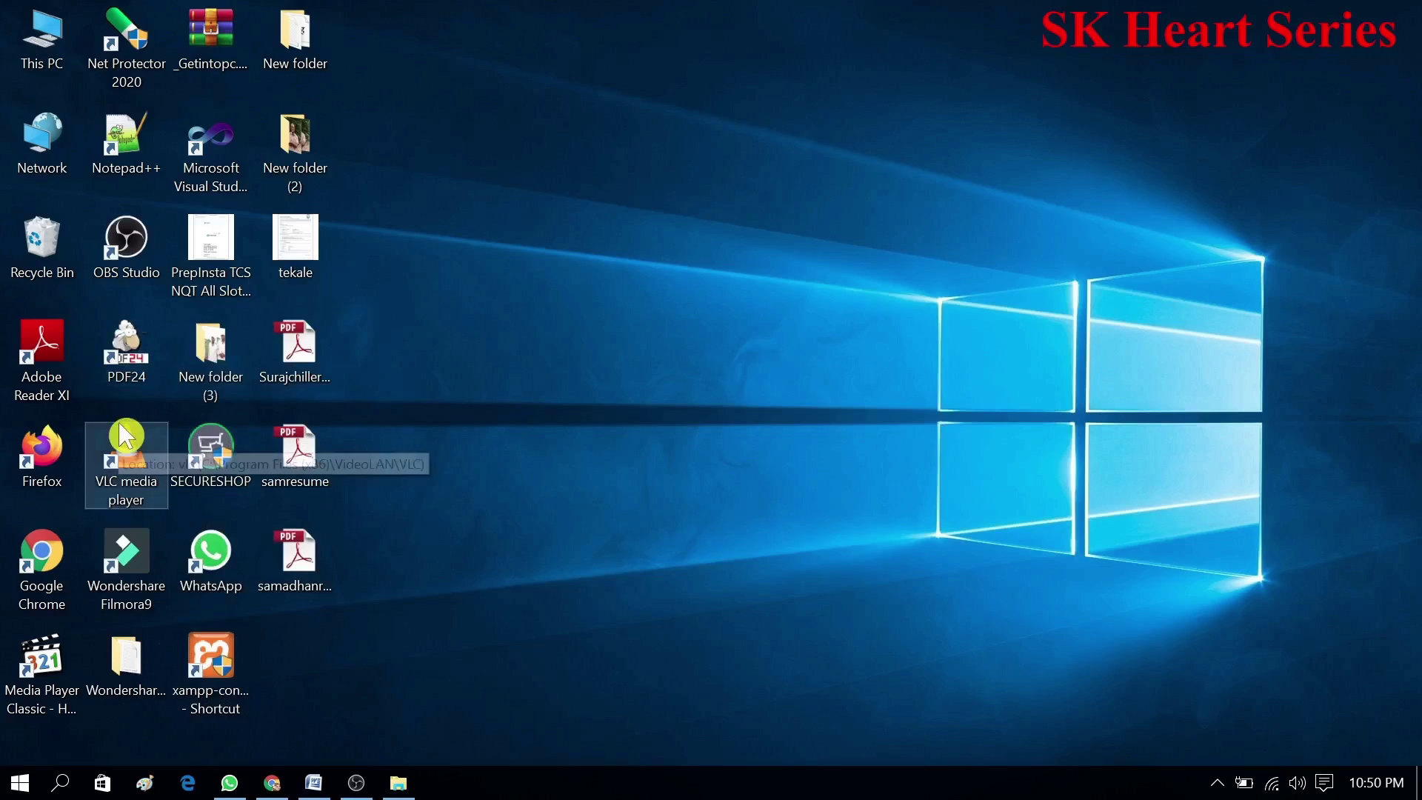
- Load the adhar image into PDF24 Creator's PDF creation workspace
double_click(125, 348)
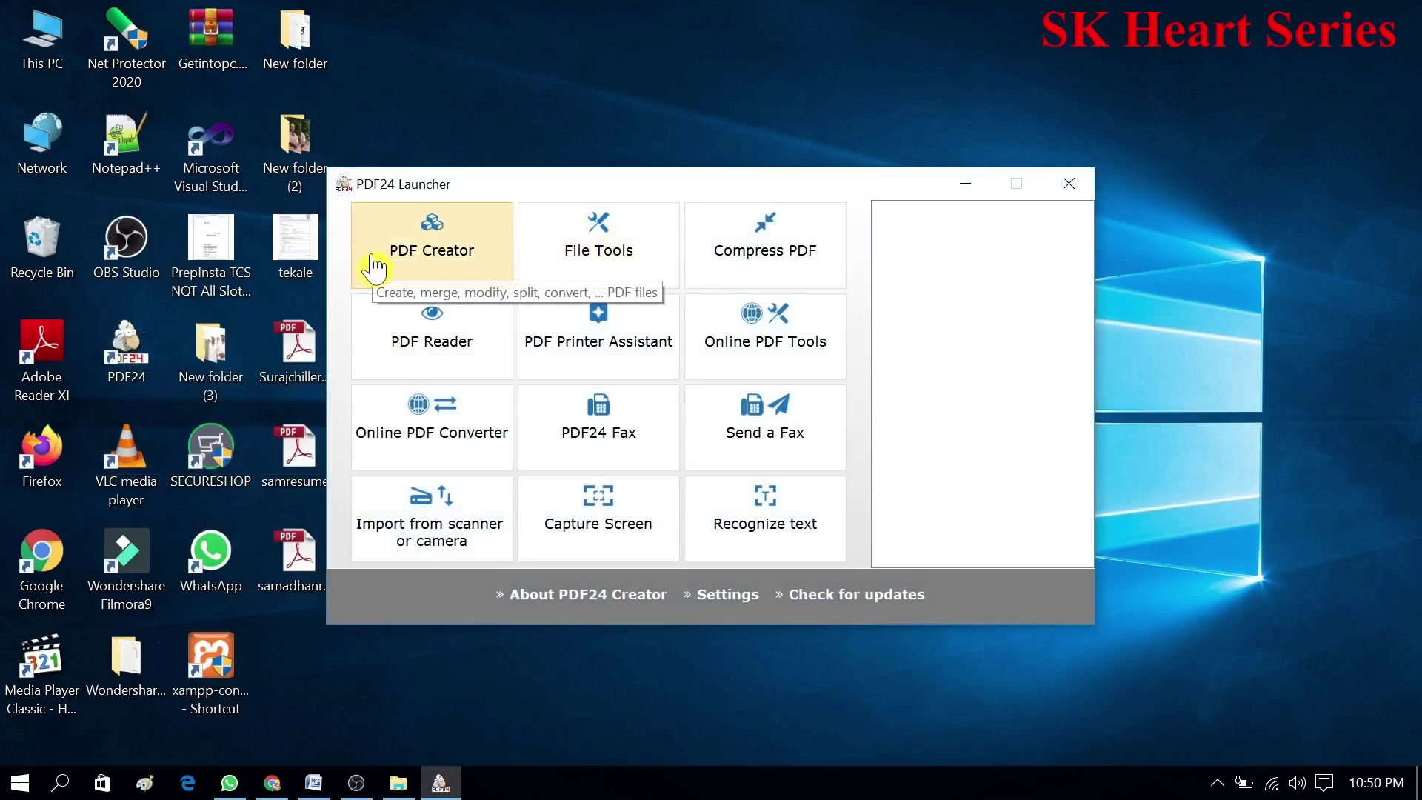
click(377, 265)
click(811, 364)
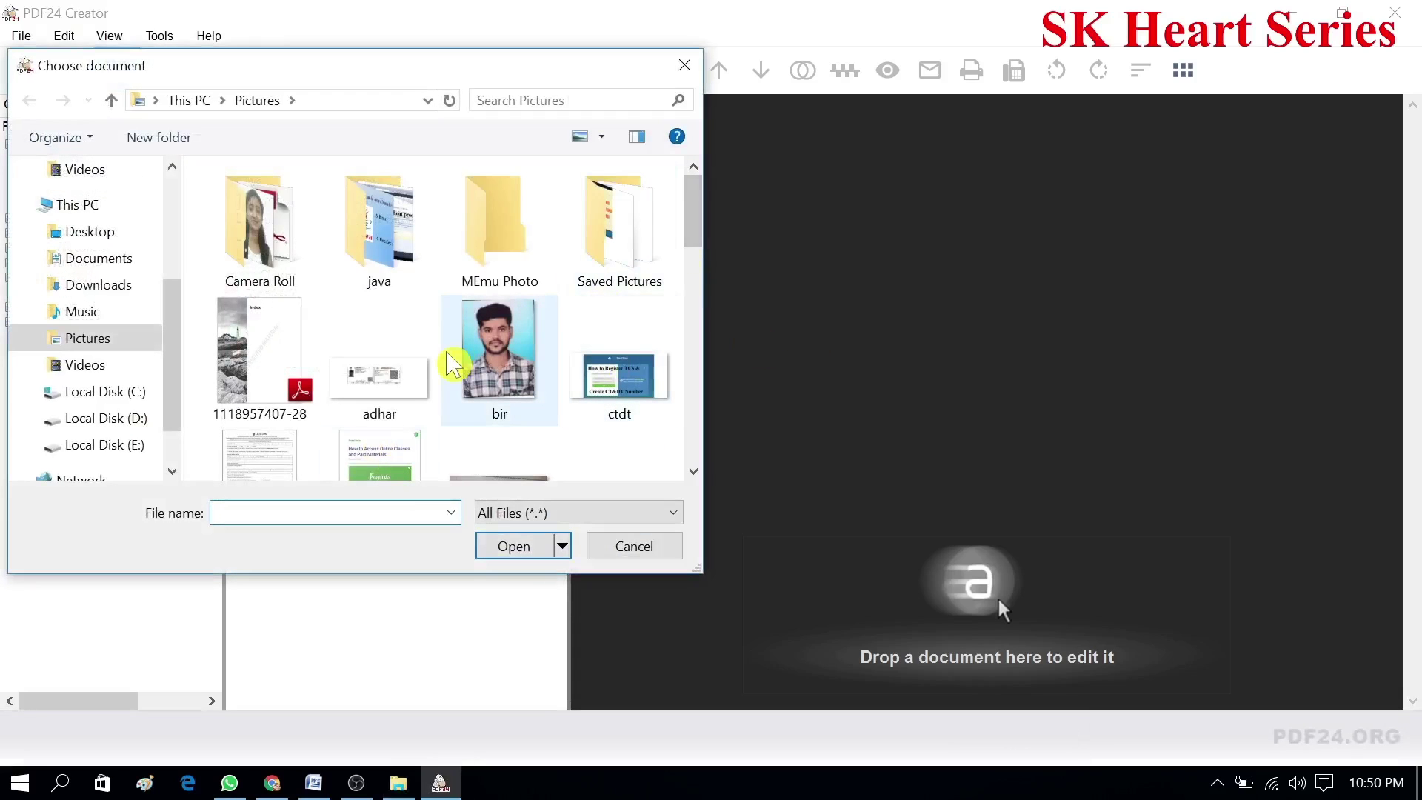
click(387, 384)
click(522, 548)
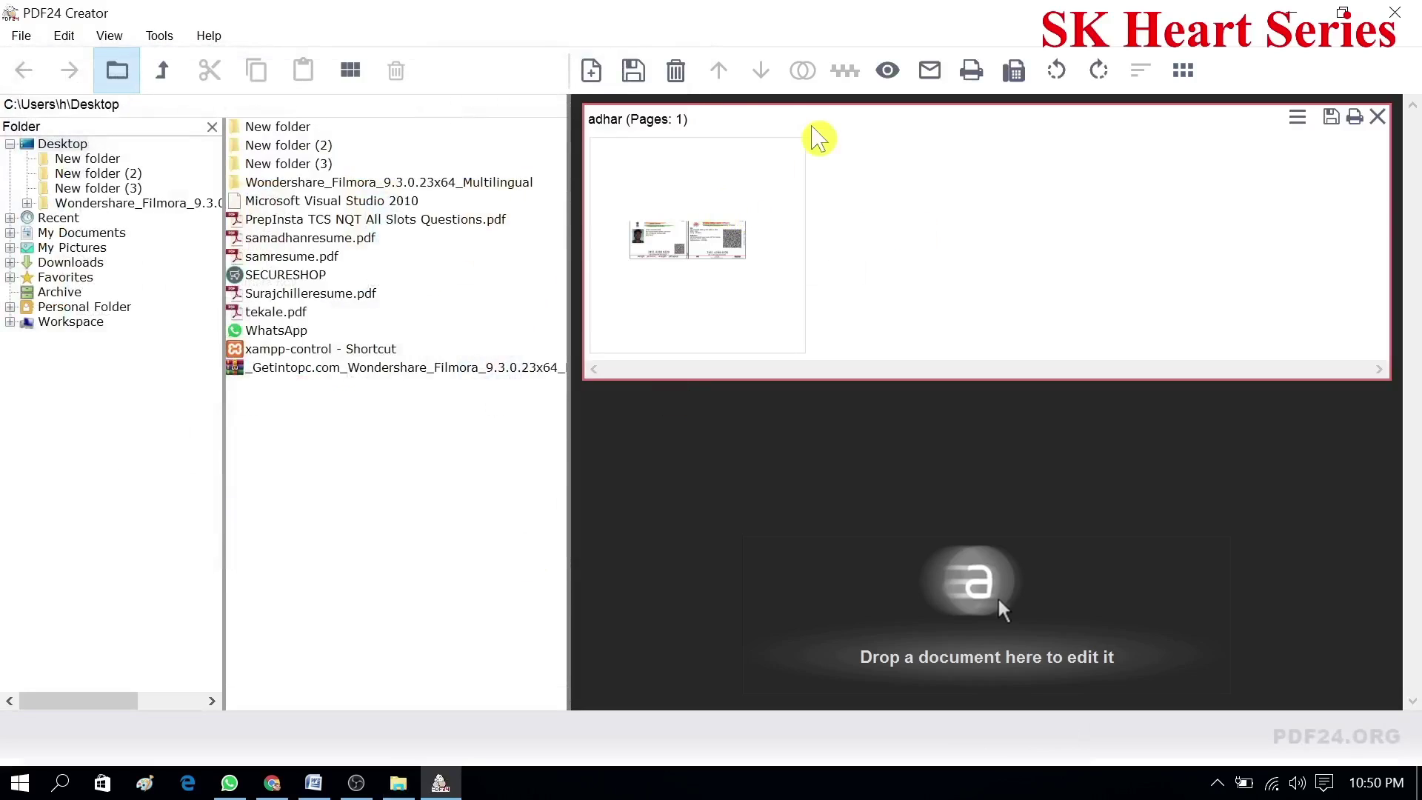
- Save it as good-quality adhar.pdf in Pictures and open the PDF to check it
click(634, 74)
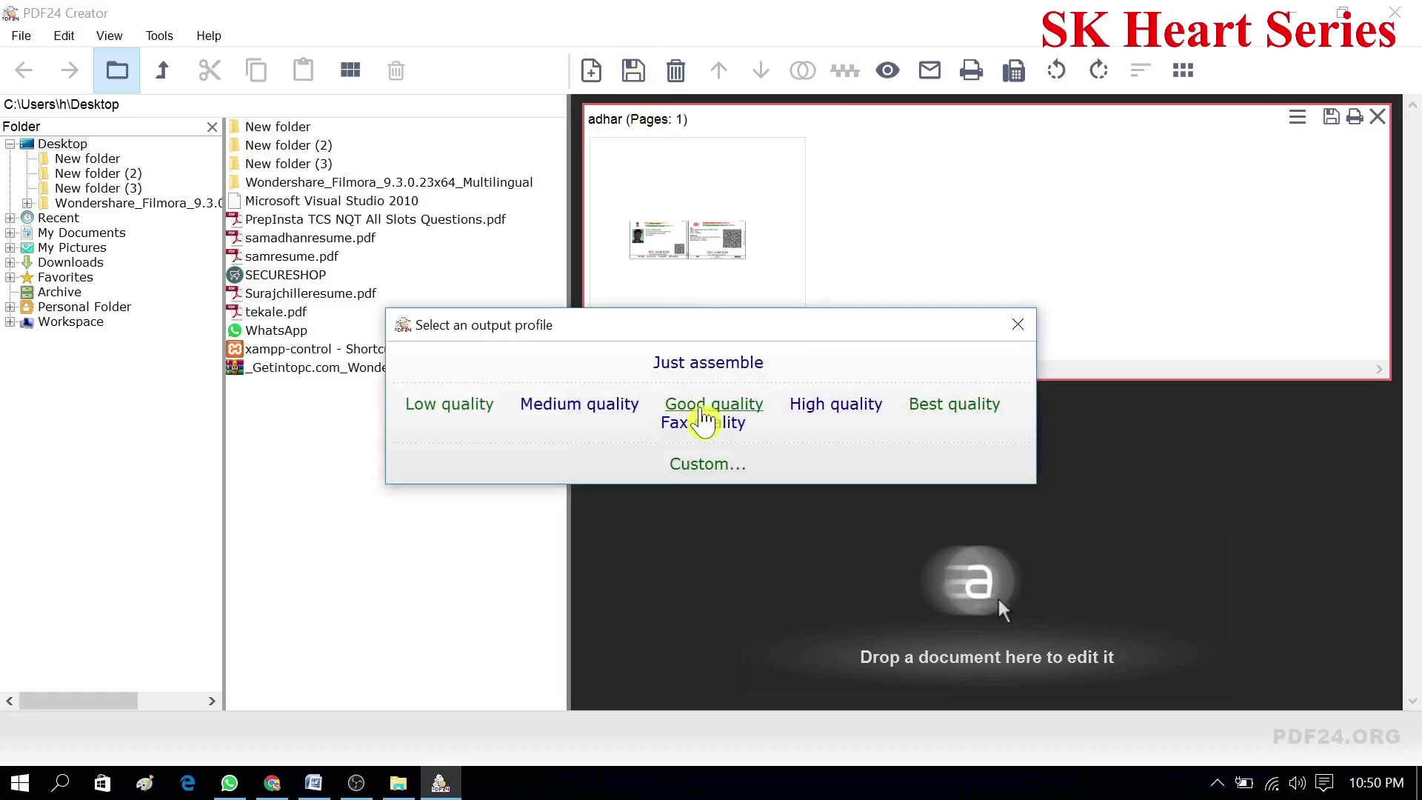
click(711, 406)
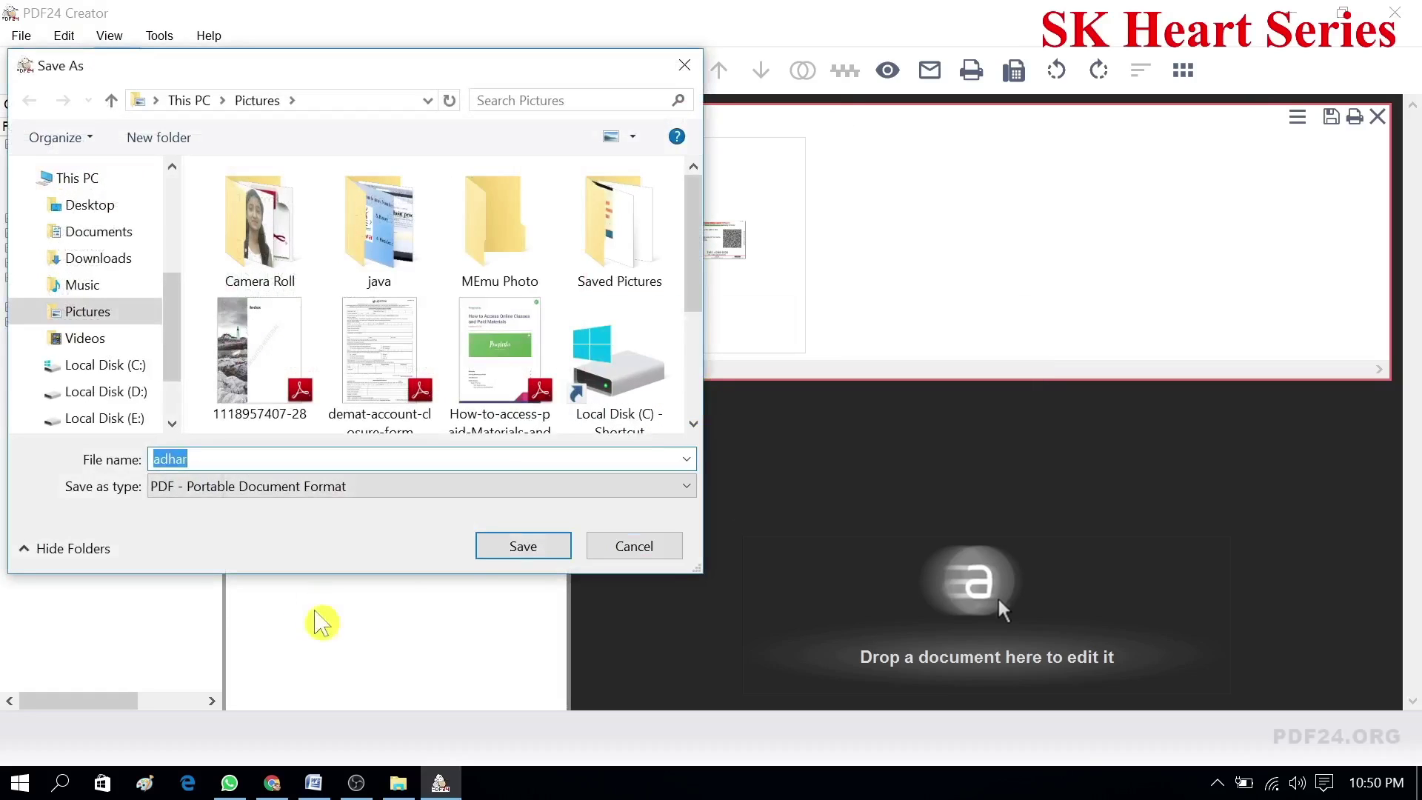
click(482, 556)
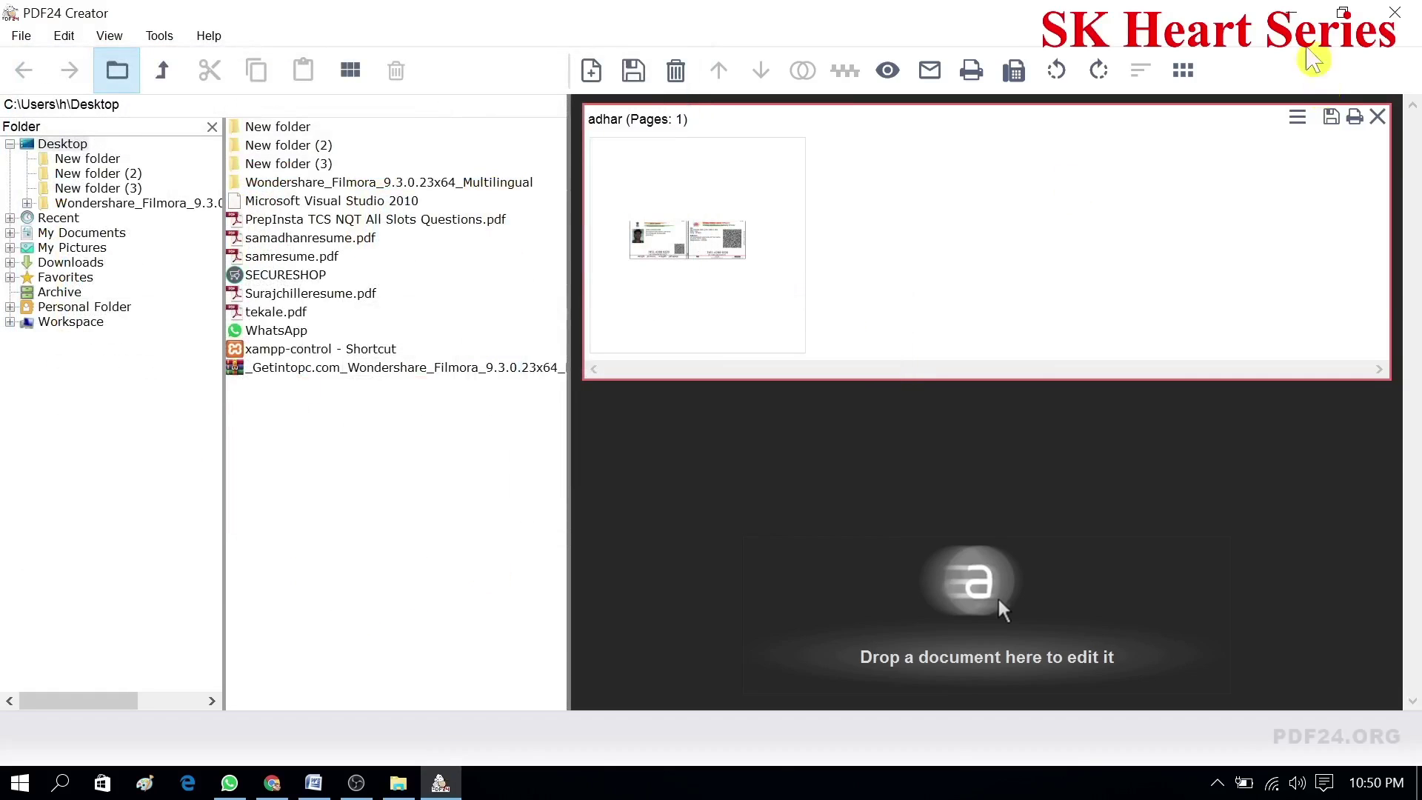
click(1292, 15)
double_click(880, 275)
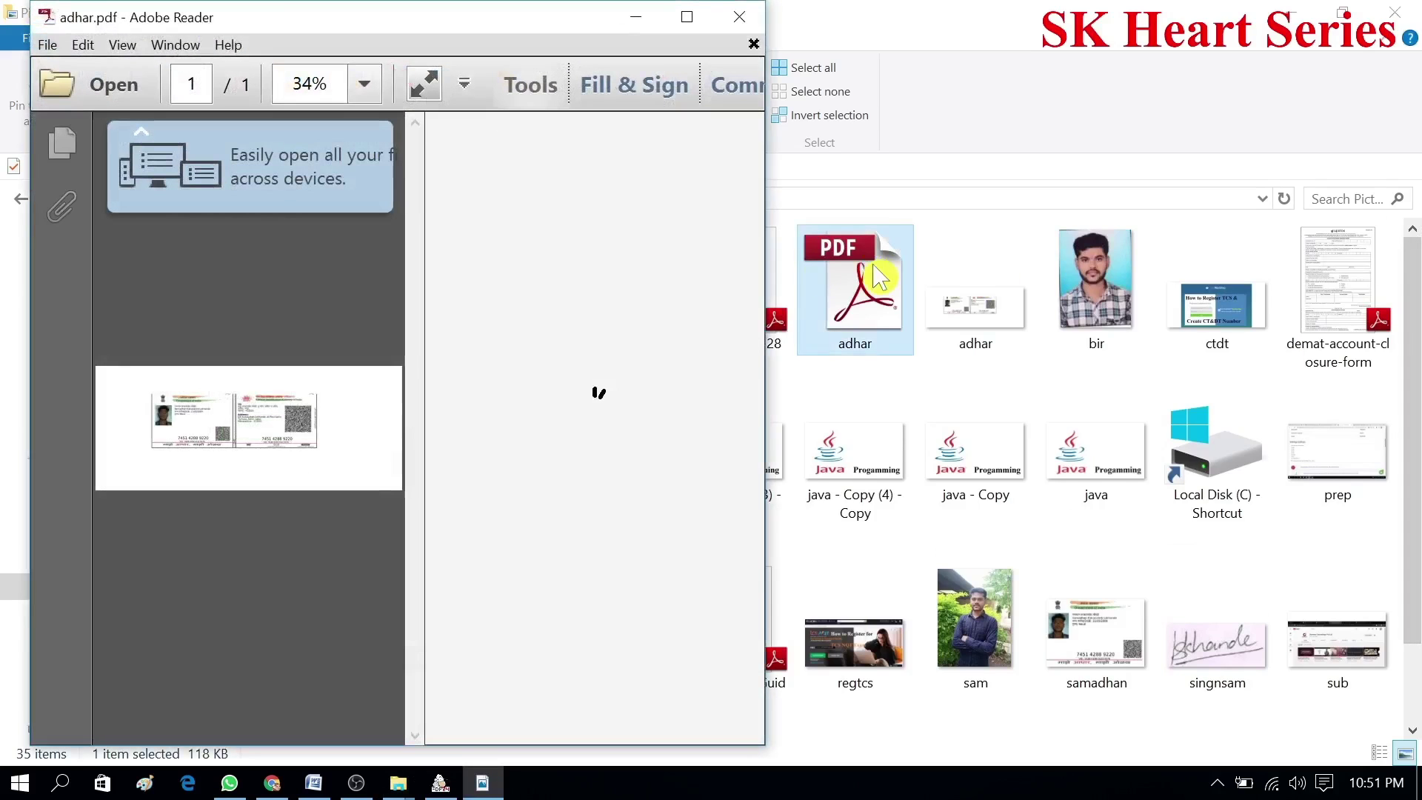
- Close the PDF viewer, confirm in Properties that adhar.pdf is 118 KB, then return to the desktop
click(739, 18)
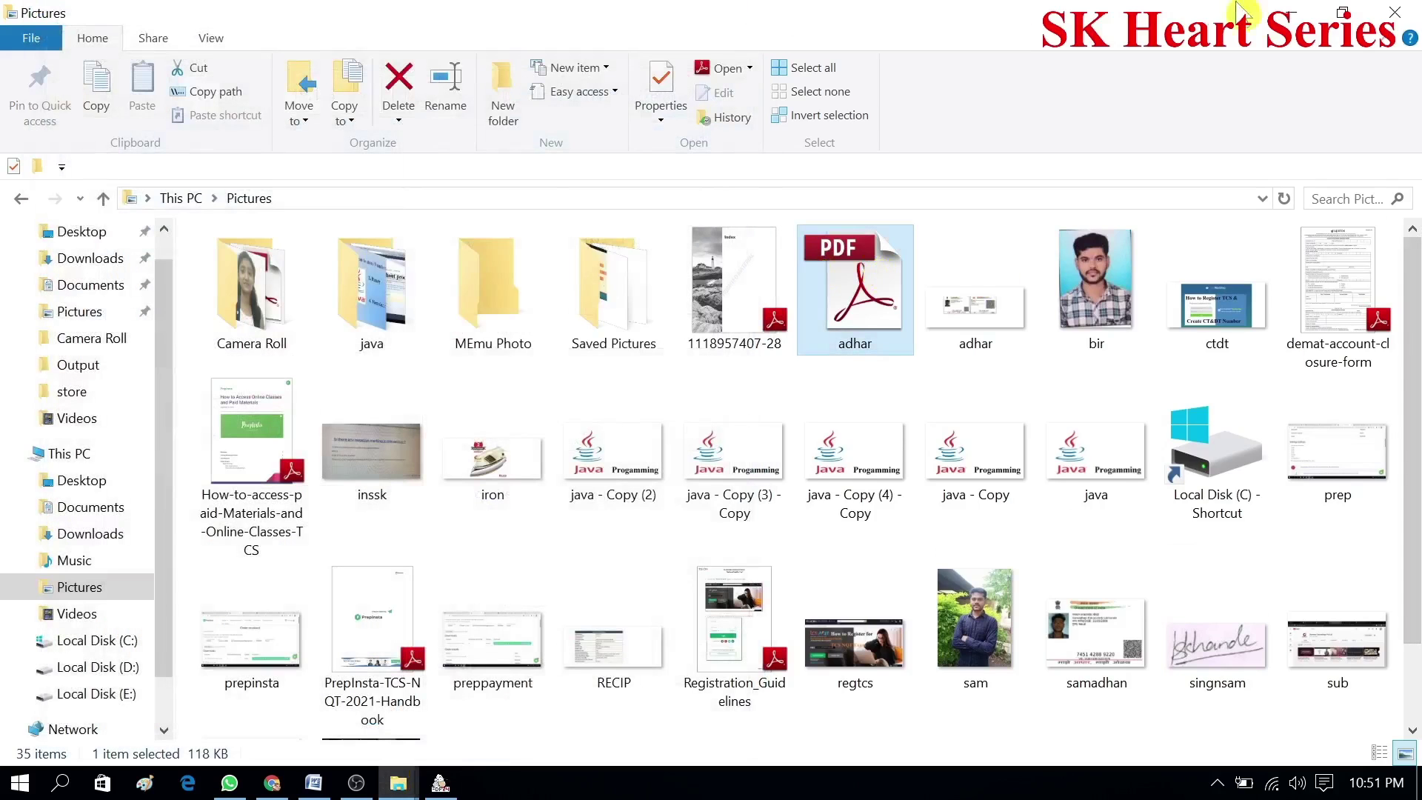
click(1276, 24)
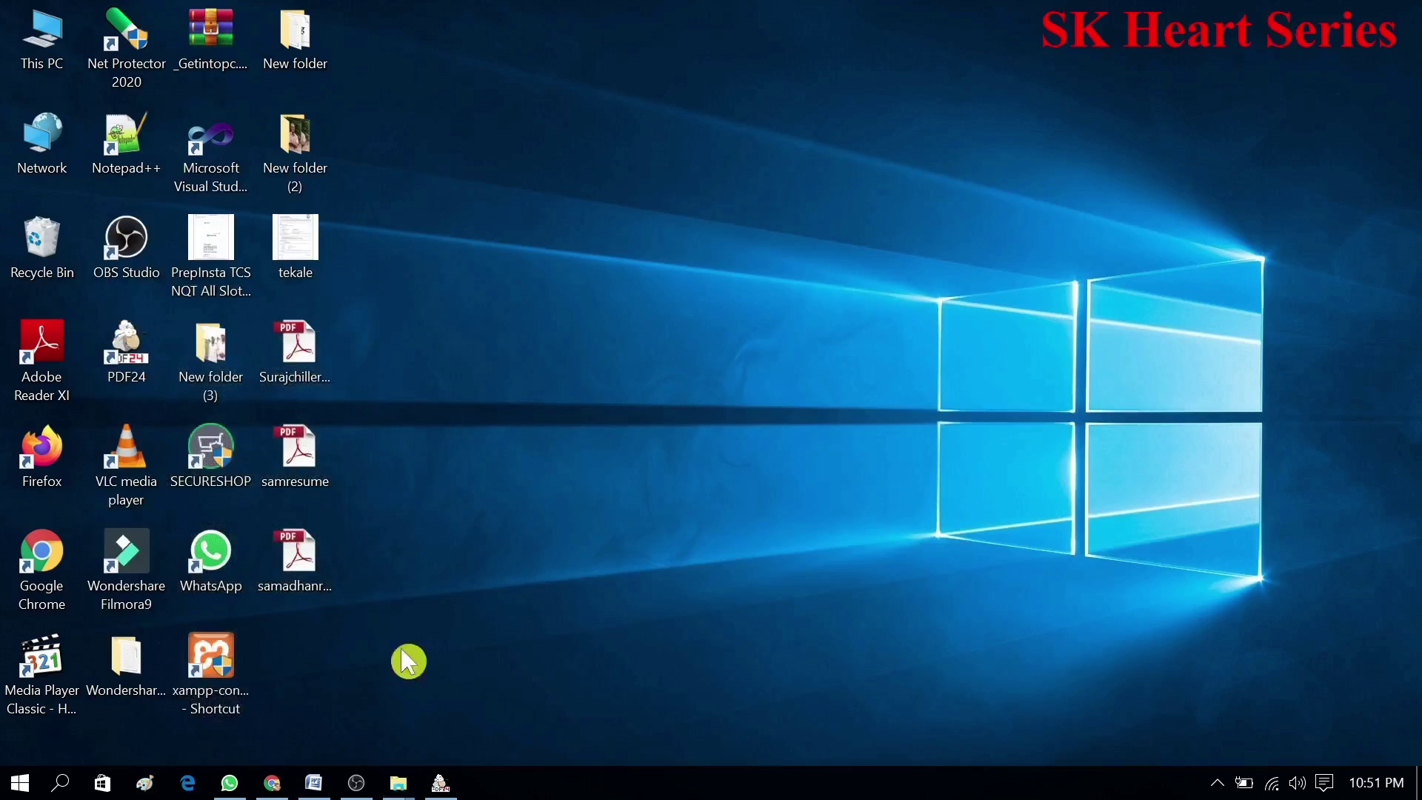
mouse_move(394, 796)
click(444, 733)
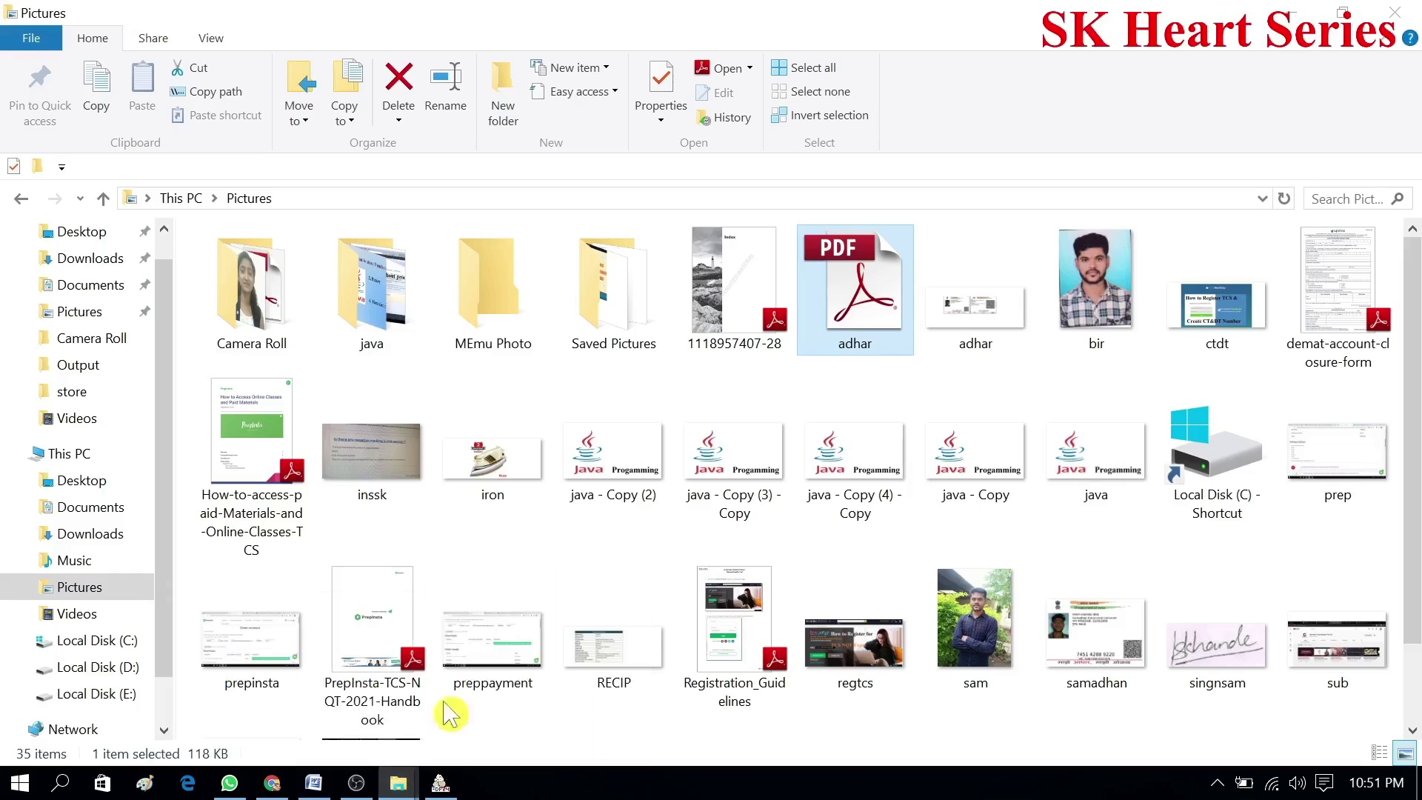
right_click(885, 327)
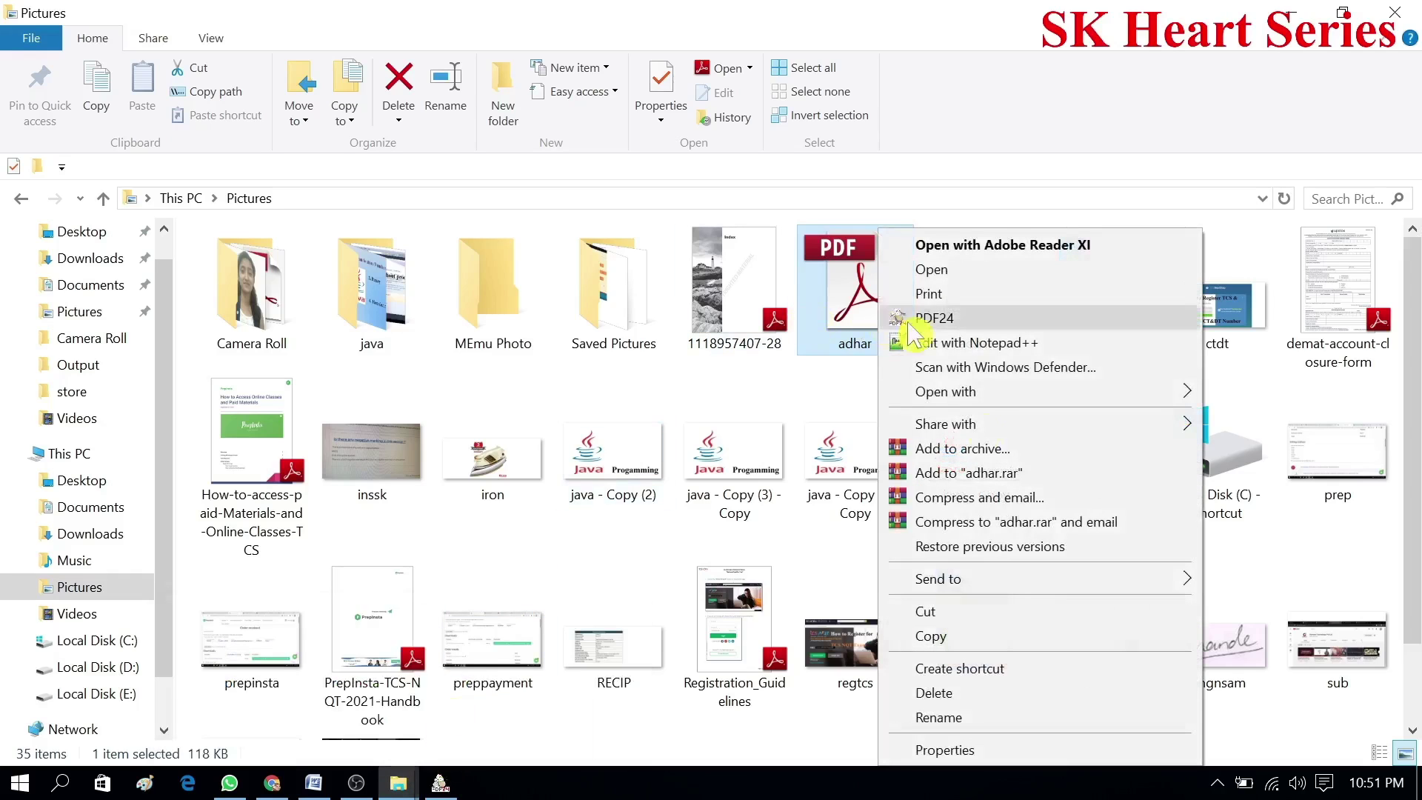
click(948, 750)
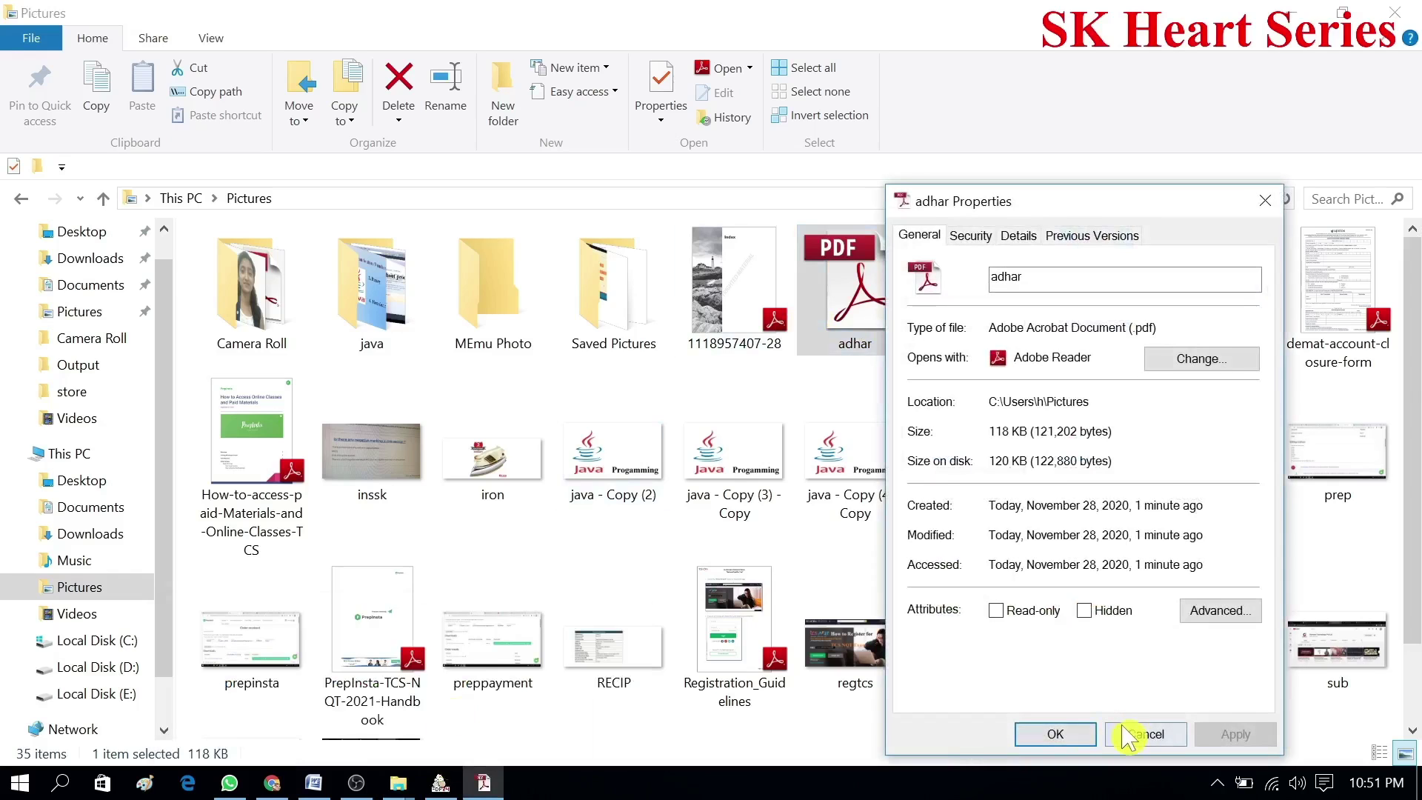
click(1144, 734)
key(super+d)
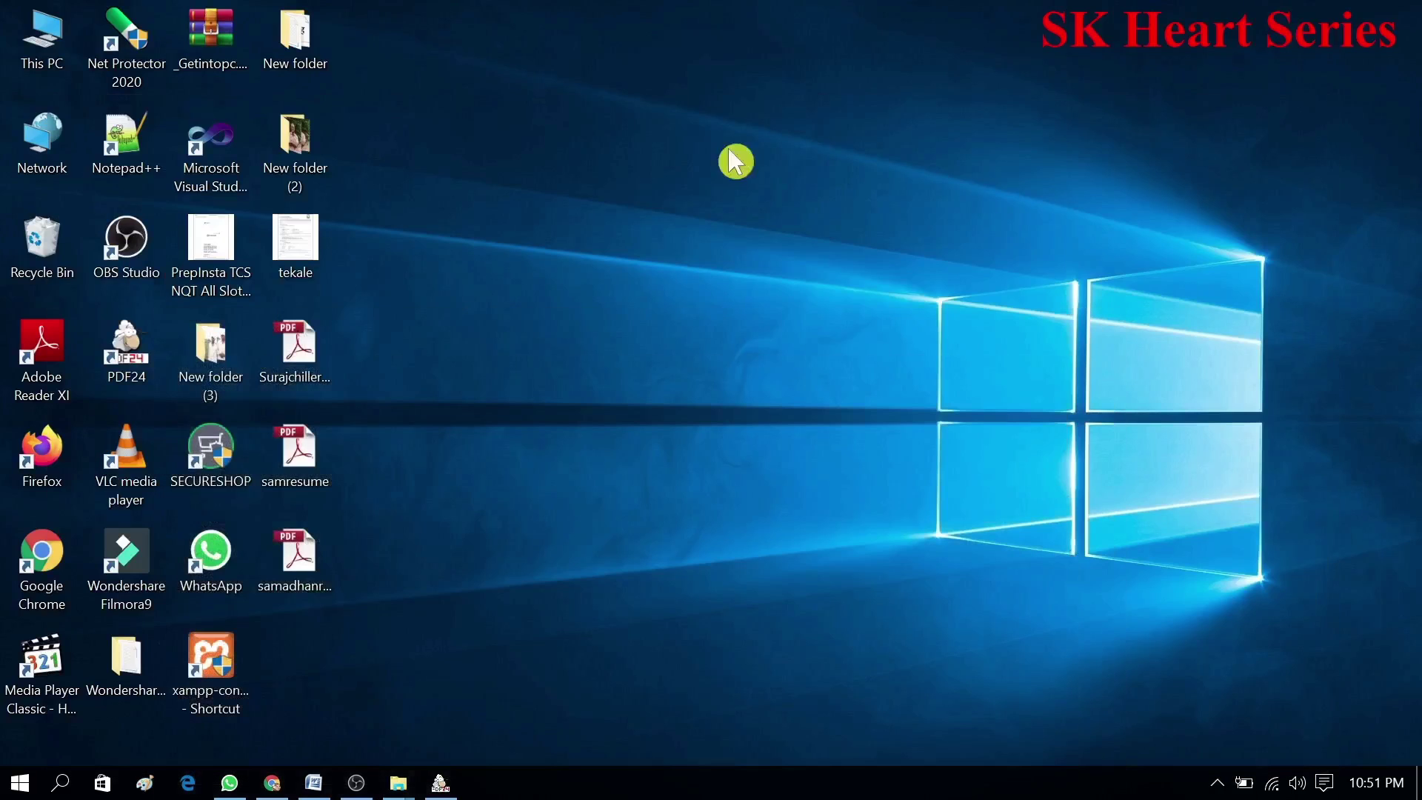
- Attach adhar.pdf as the identity card proof, upload it, and save the application form
click(271, 783)
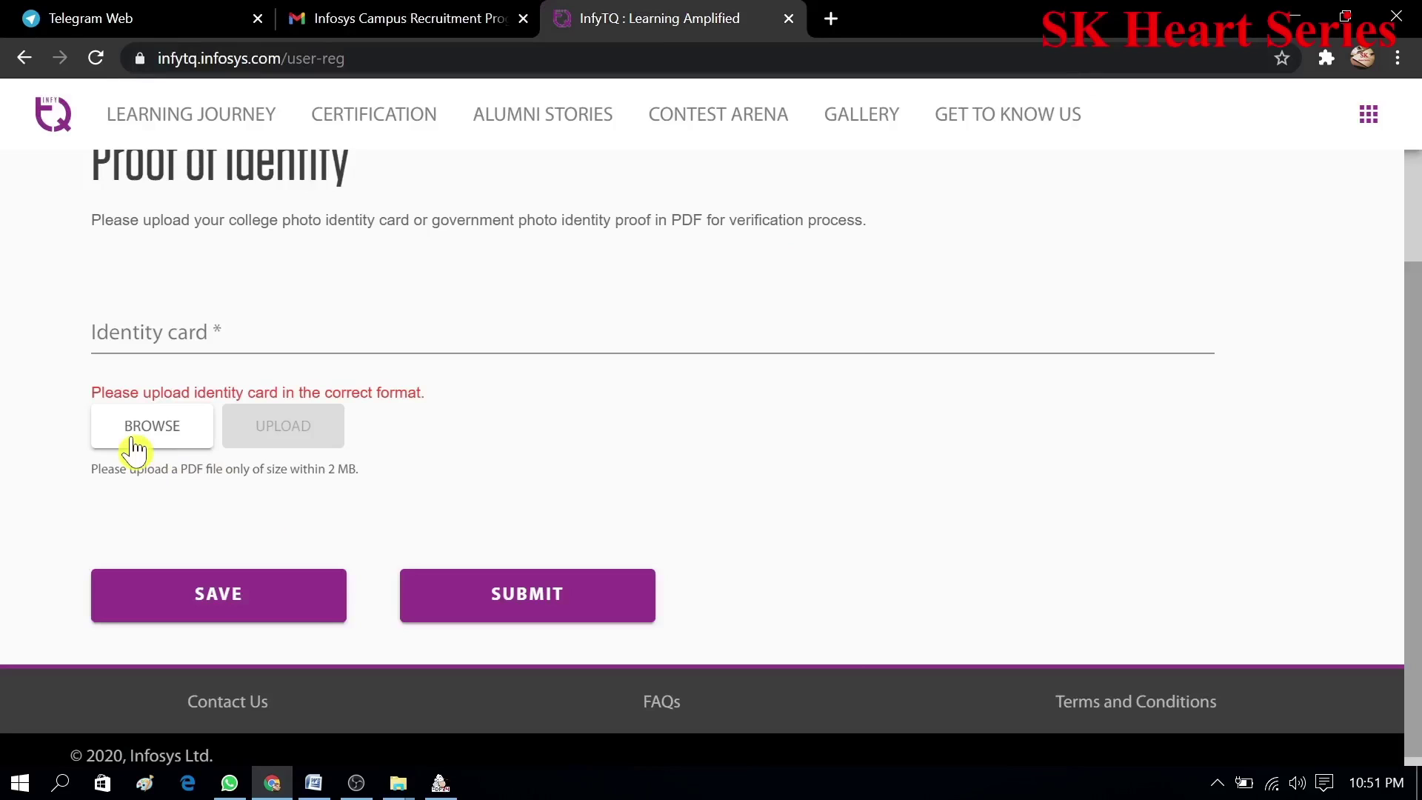
click(134, 448)
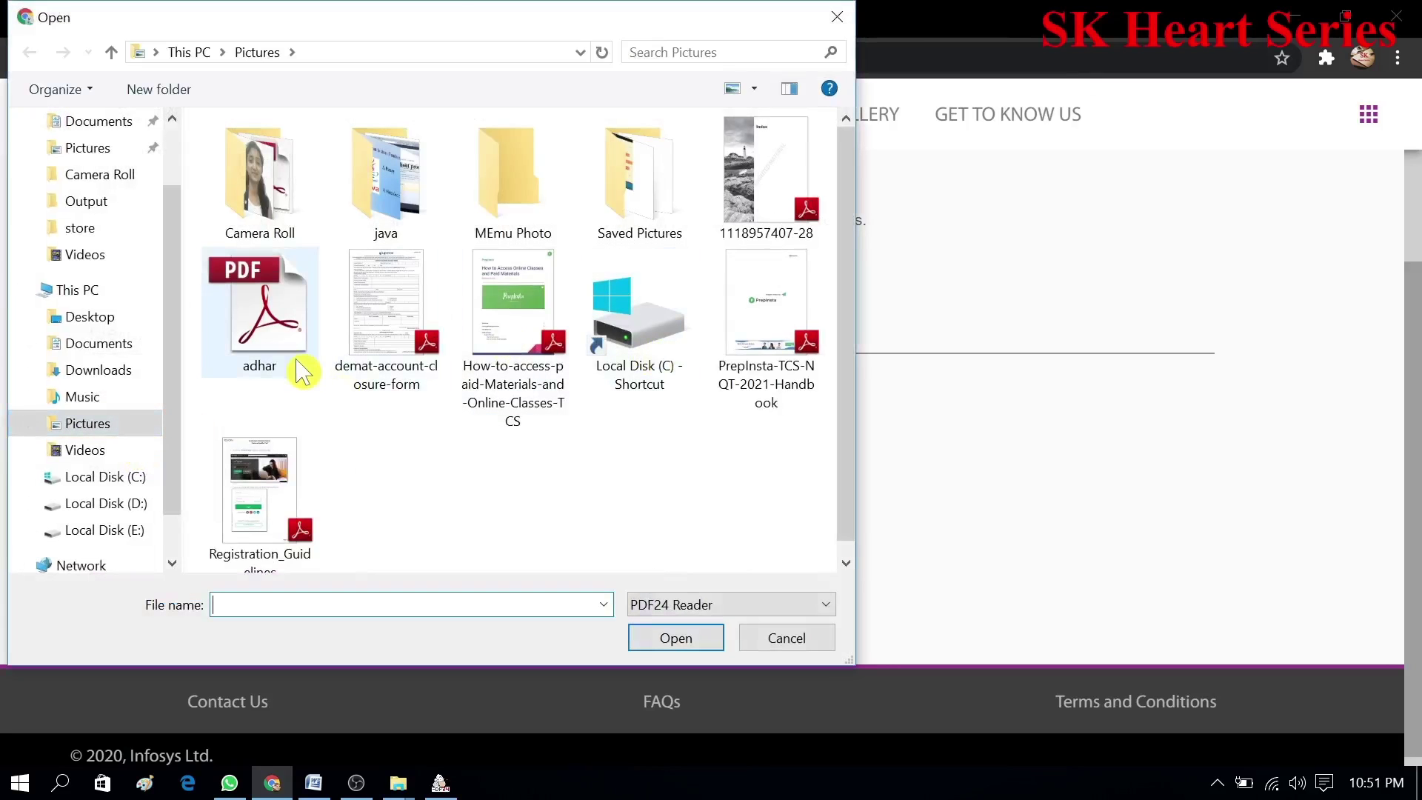
click(260, 318)
click(676, 637)
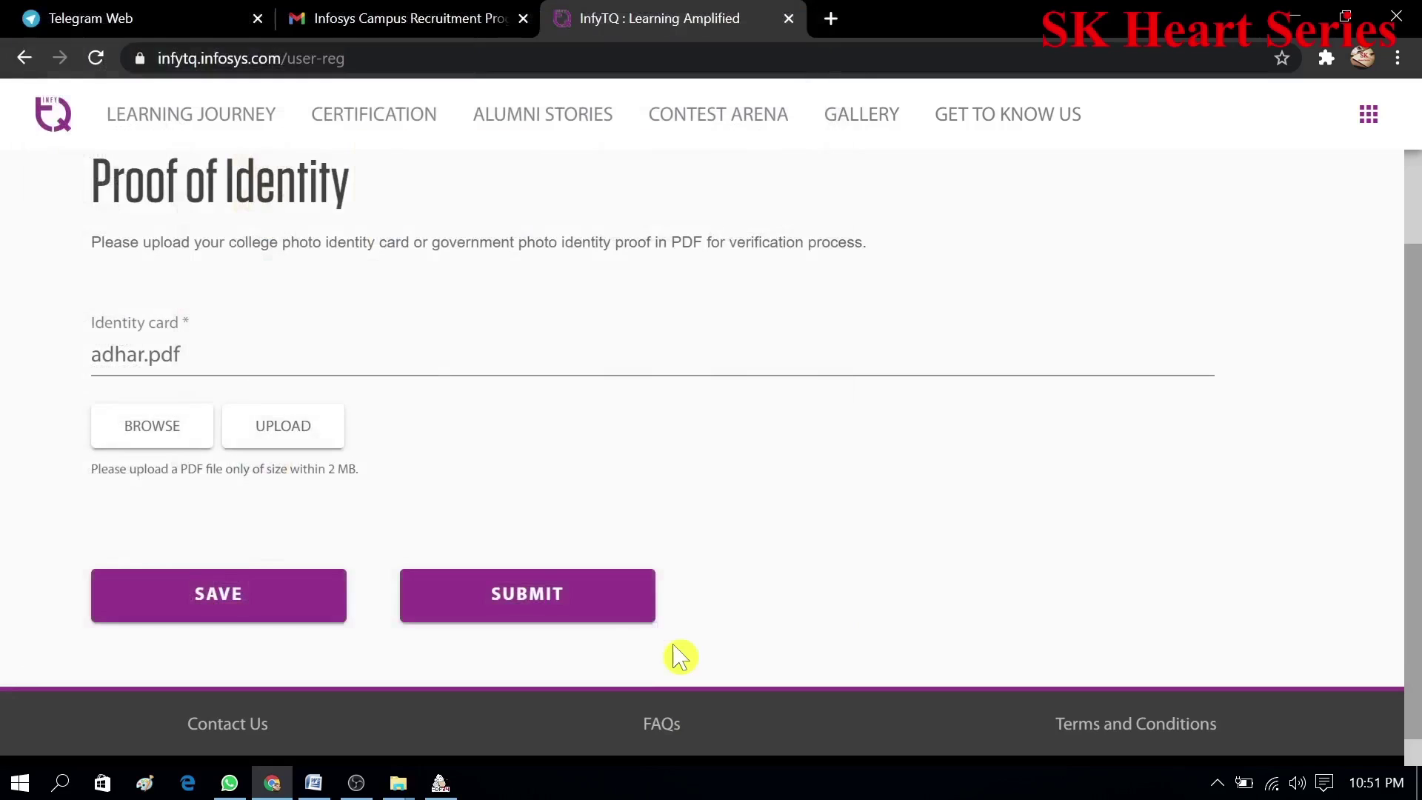
click(214, 603)
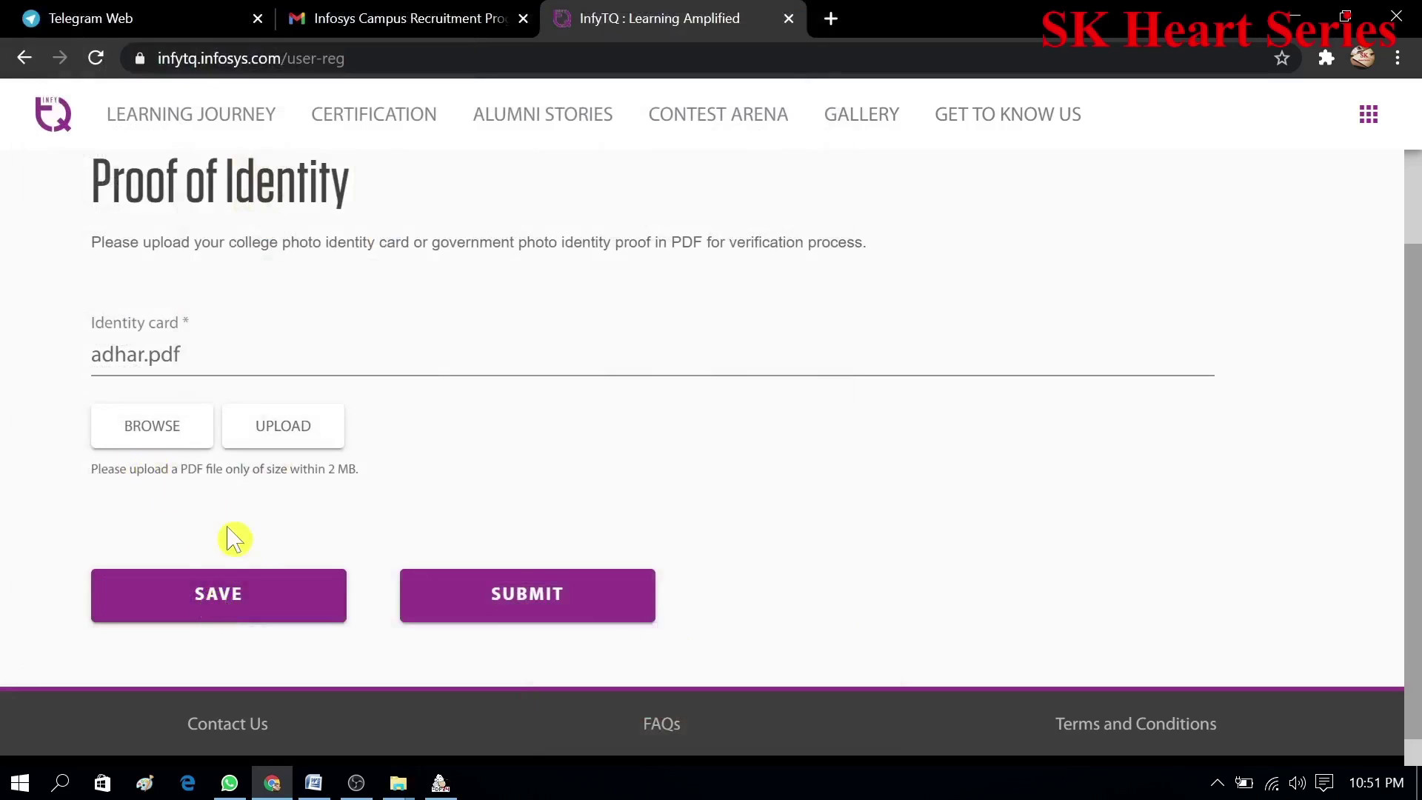
click(297, 443)
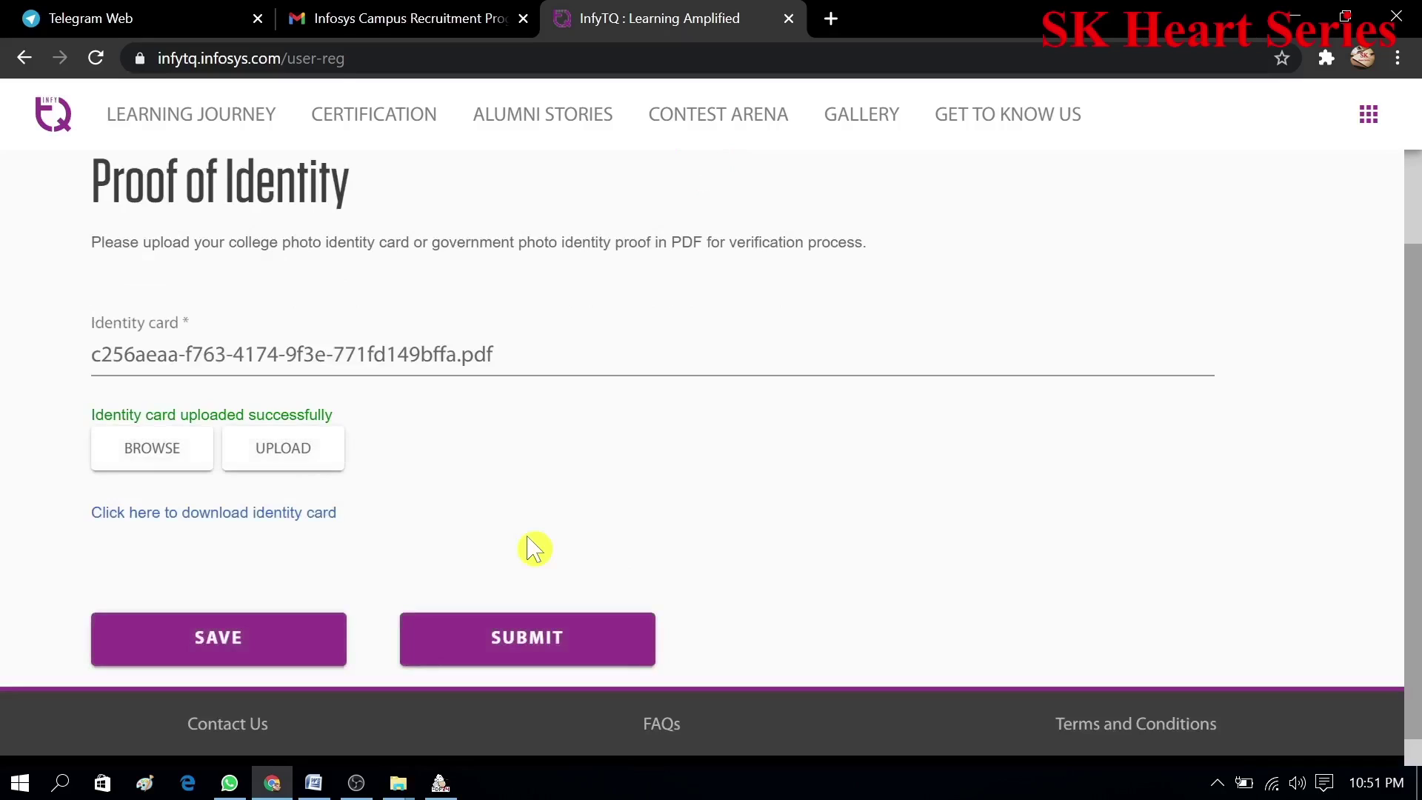
click(224, 659)
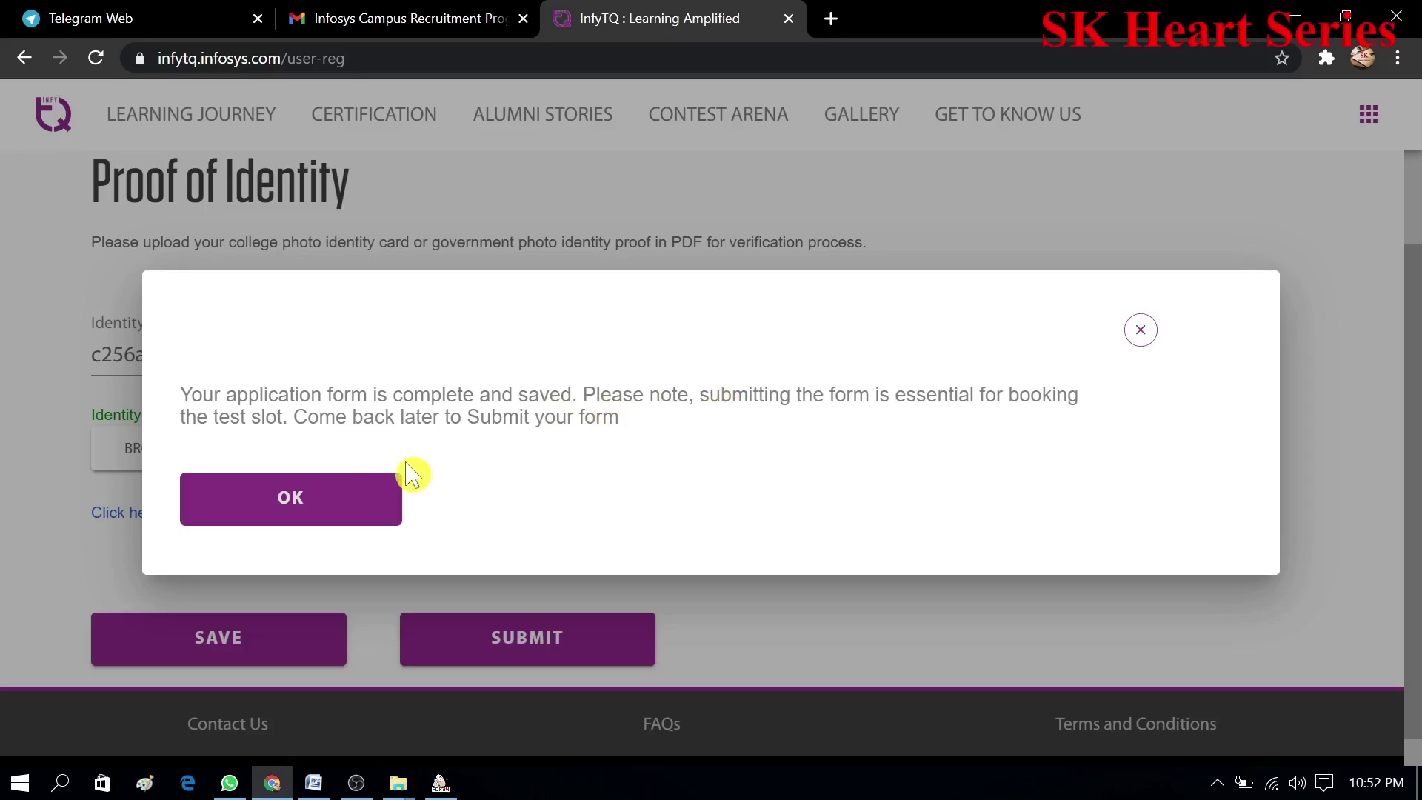
- Dismiss the saved message, then submit the application and confirm with PROCEED AND SUBMIT
click(350, 513)
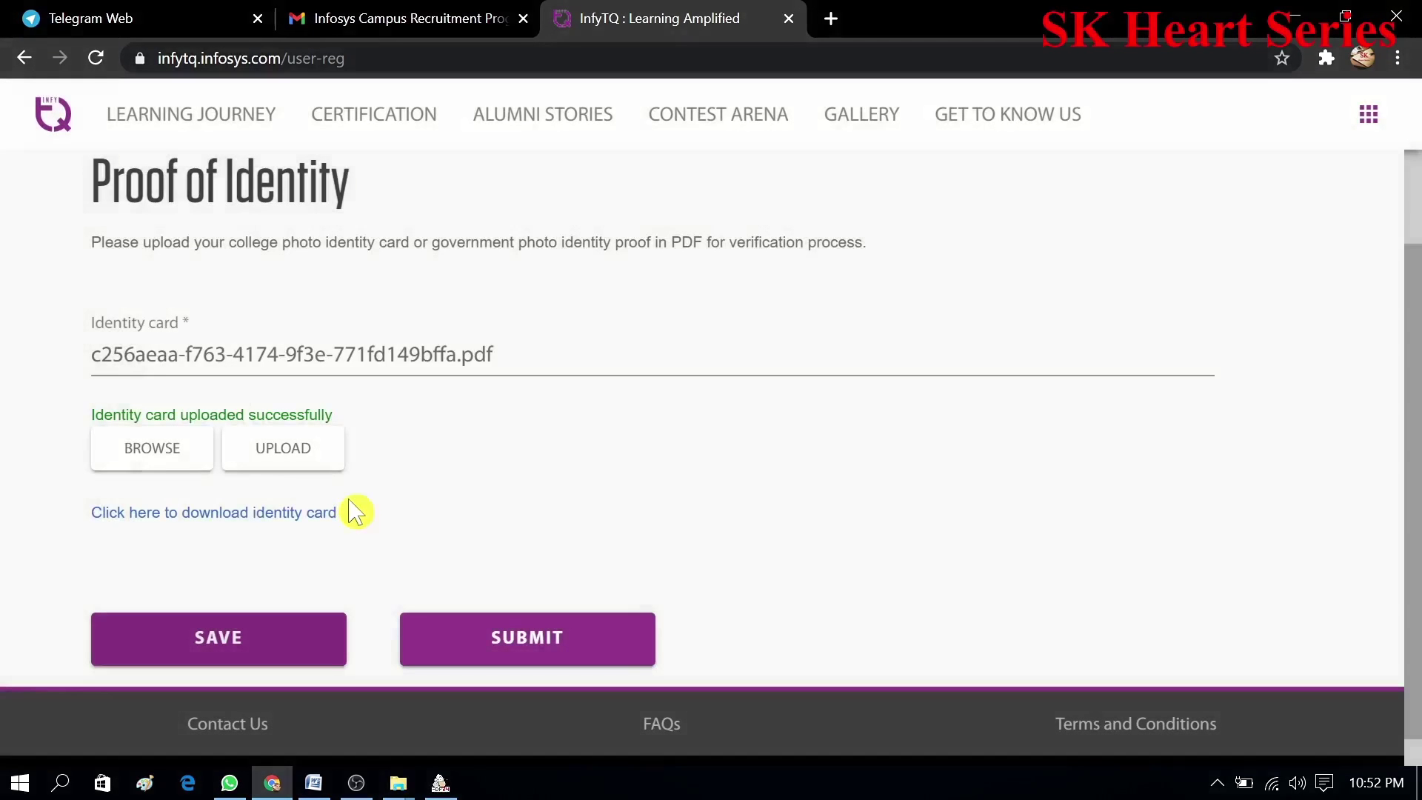
click(559, 641)
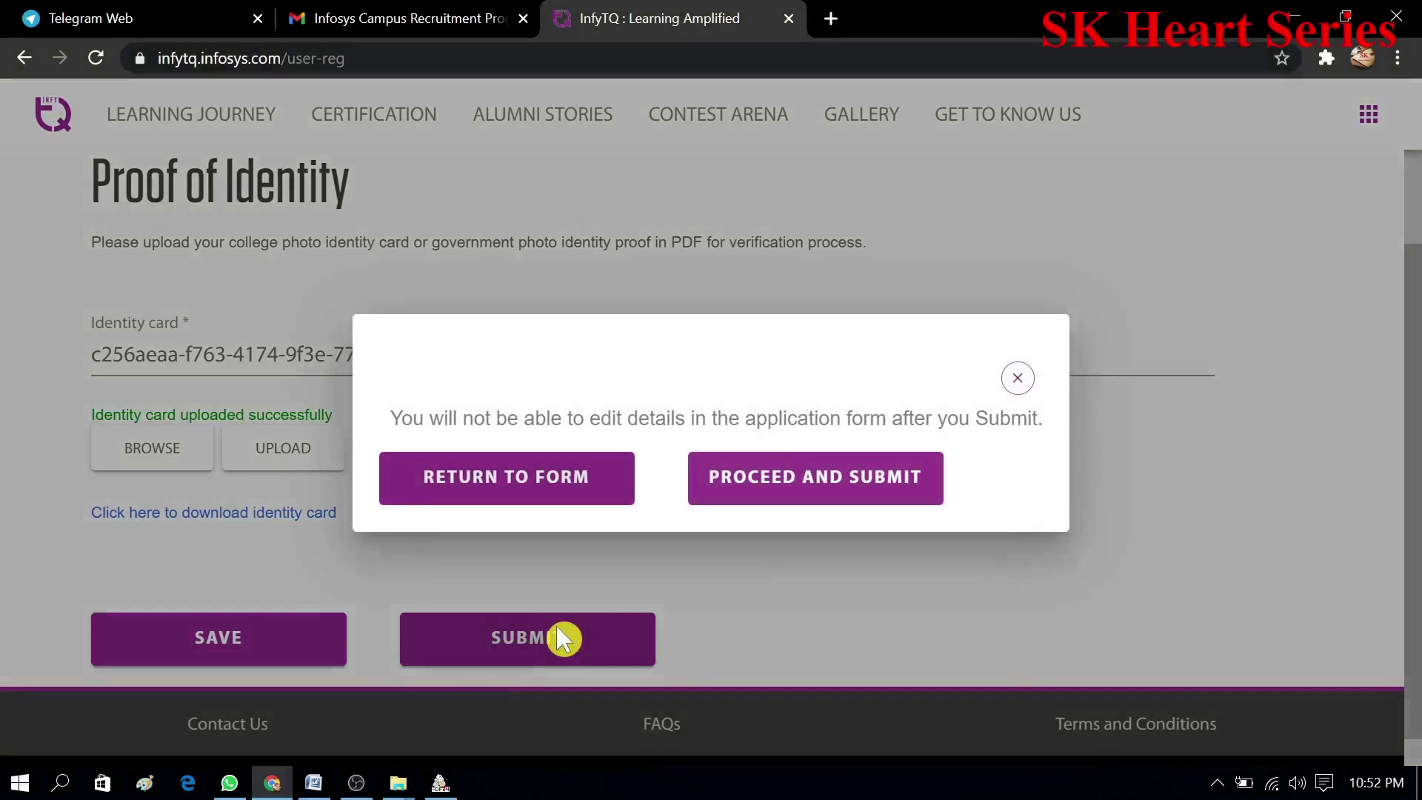
click(850, 486)
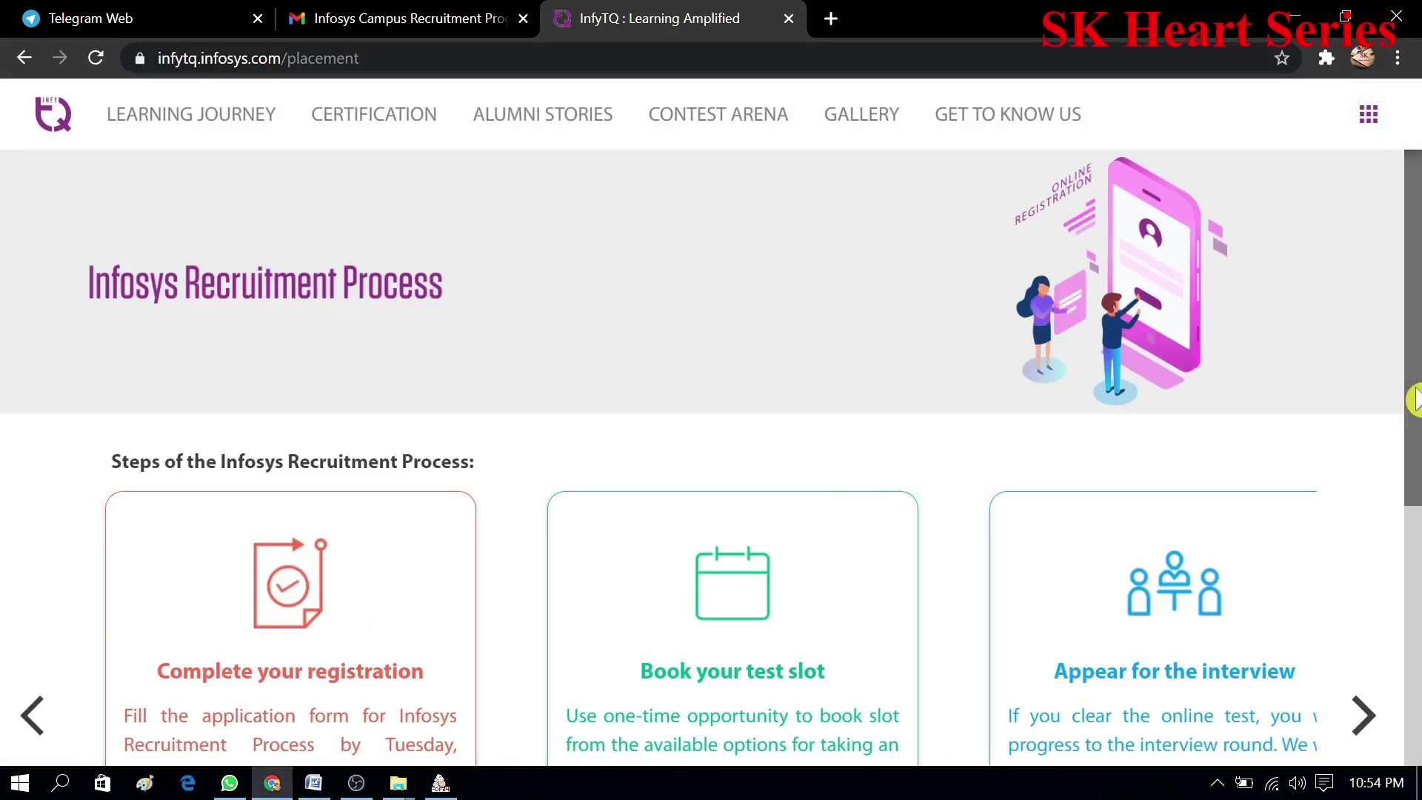
- Open the submitted application form and scroll through the read-only Candidate Profile details
drag(1419, 397, 1418, 509)
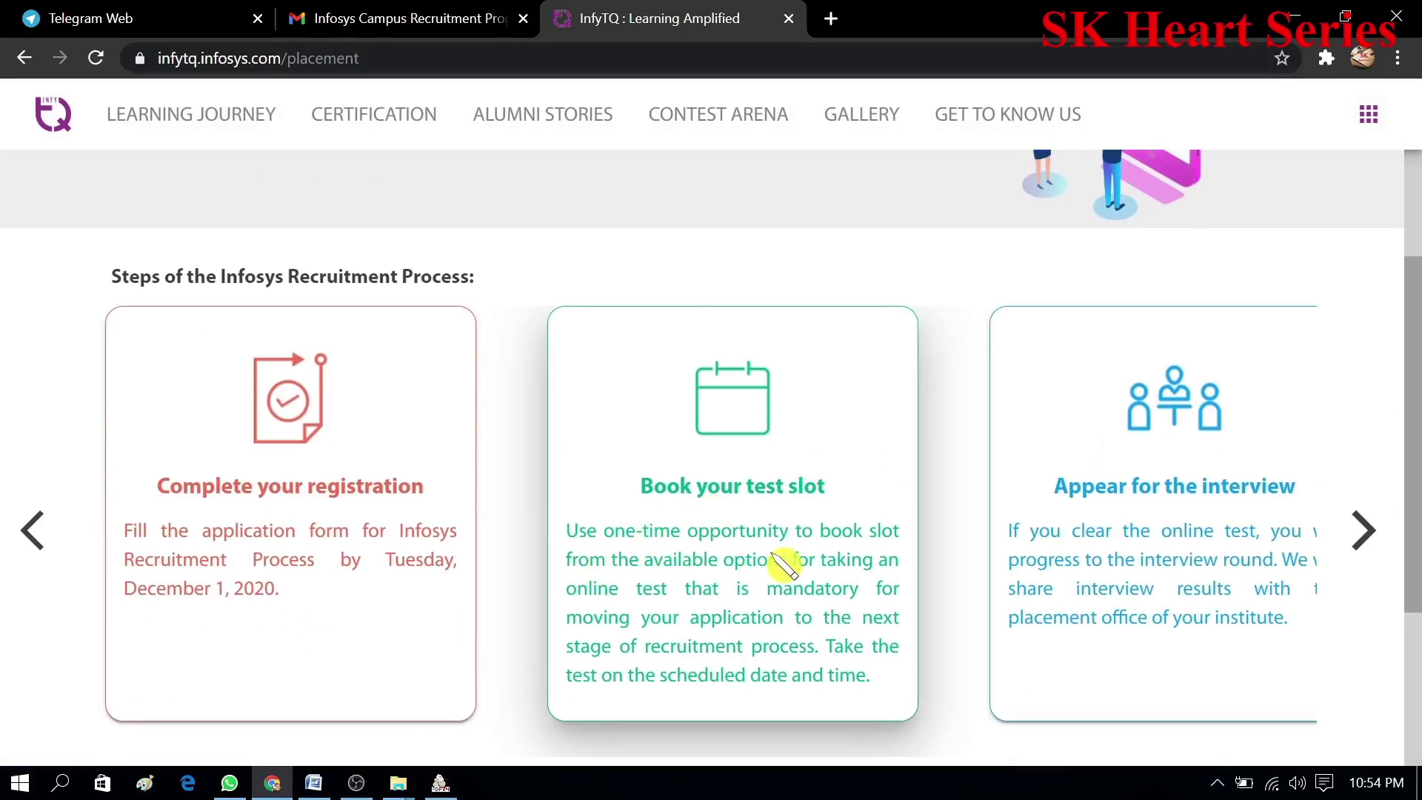
scroll(543, 526, down, 2)
click(326, 624)
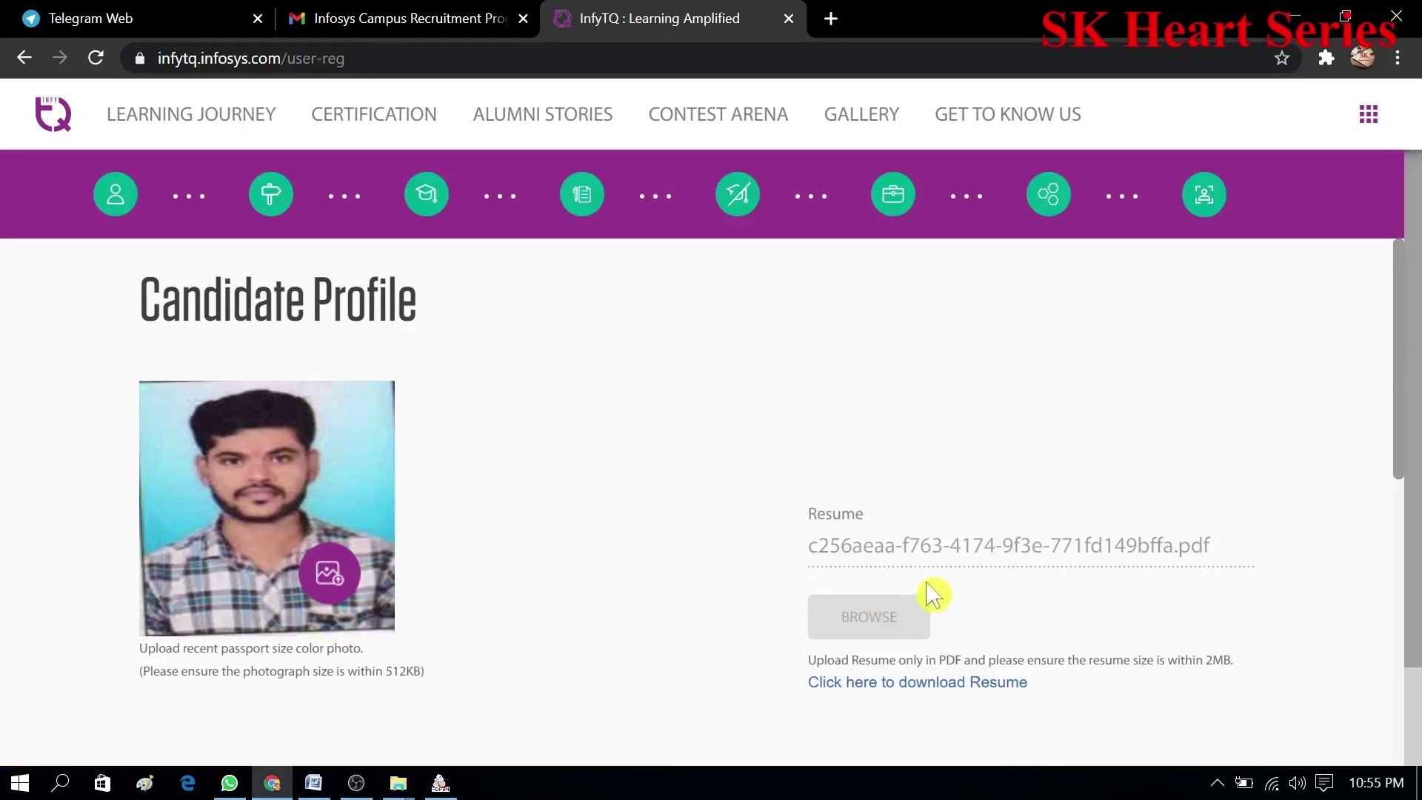
drag(1405, 351, 1404, 753)
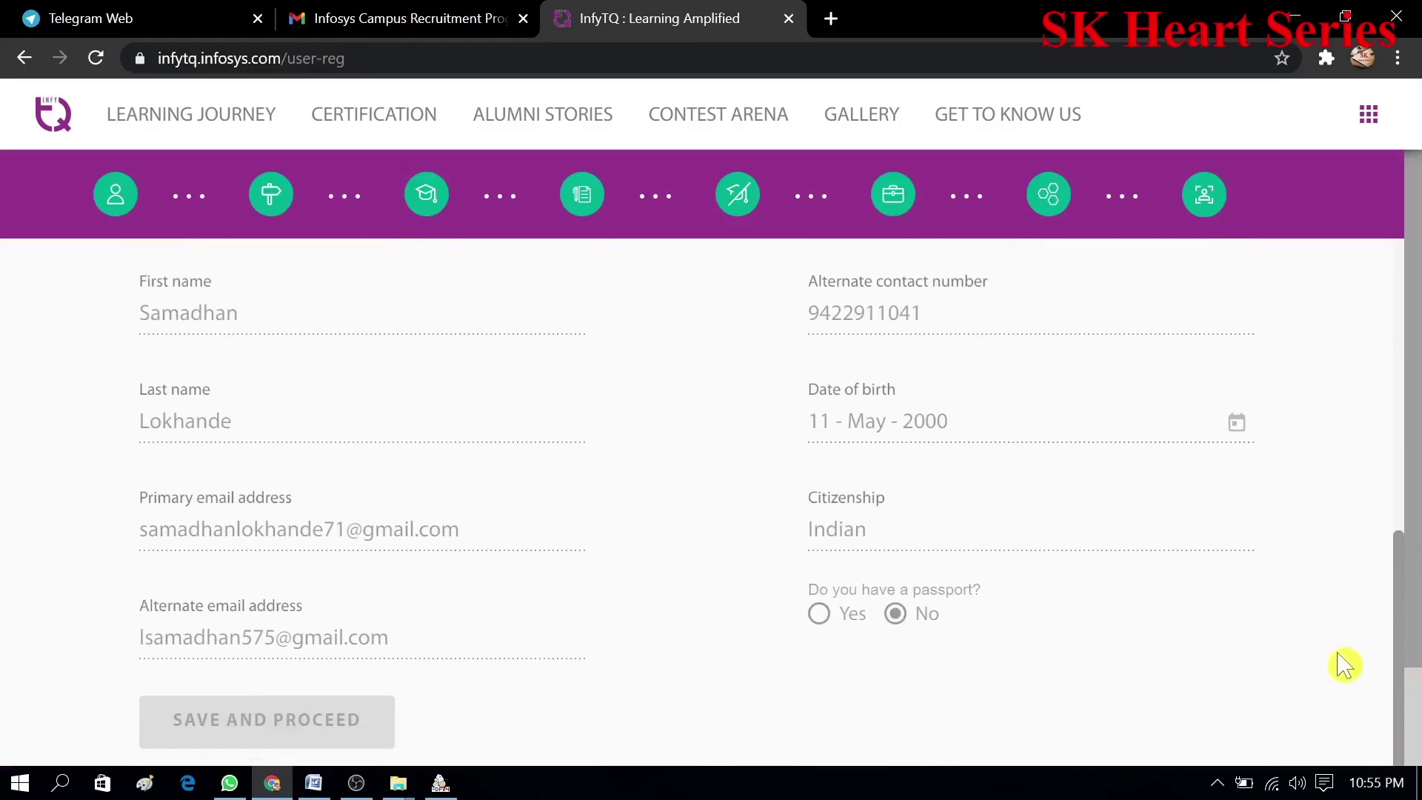